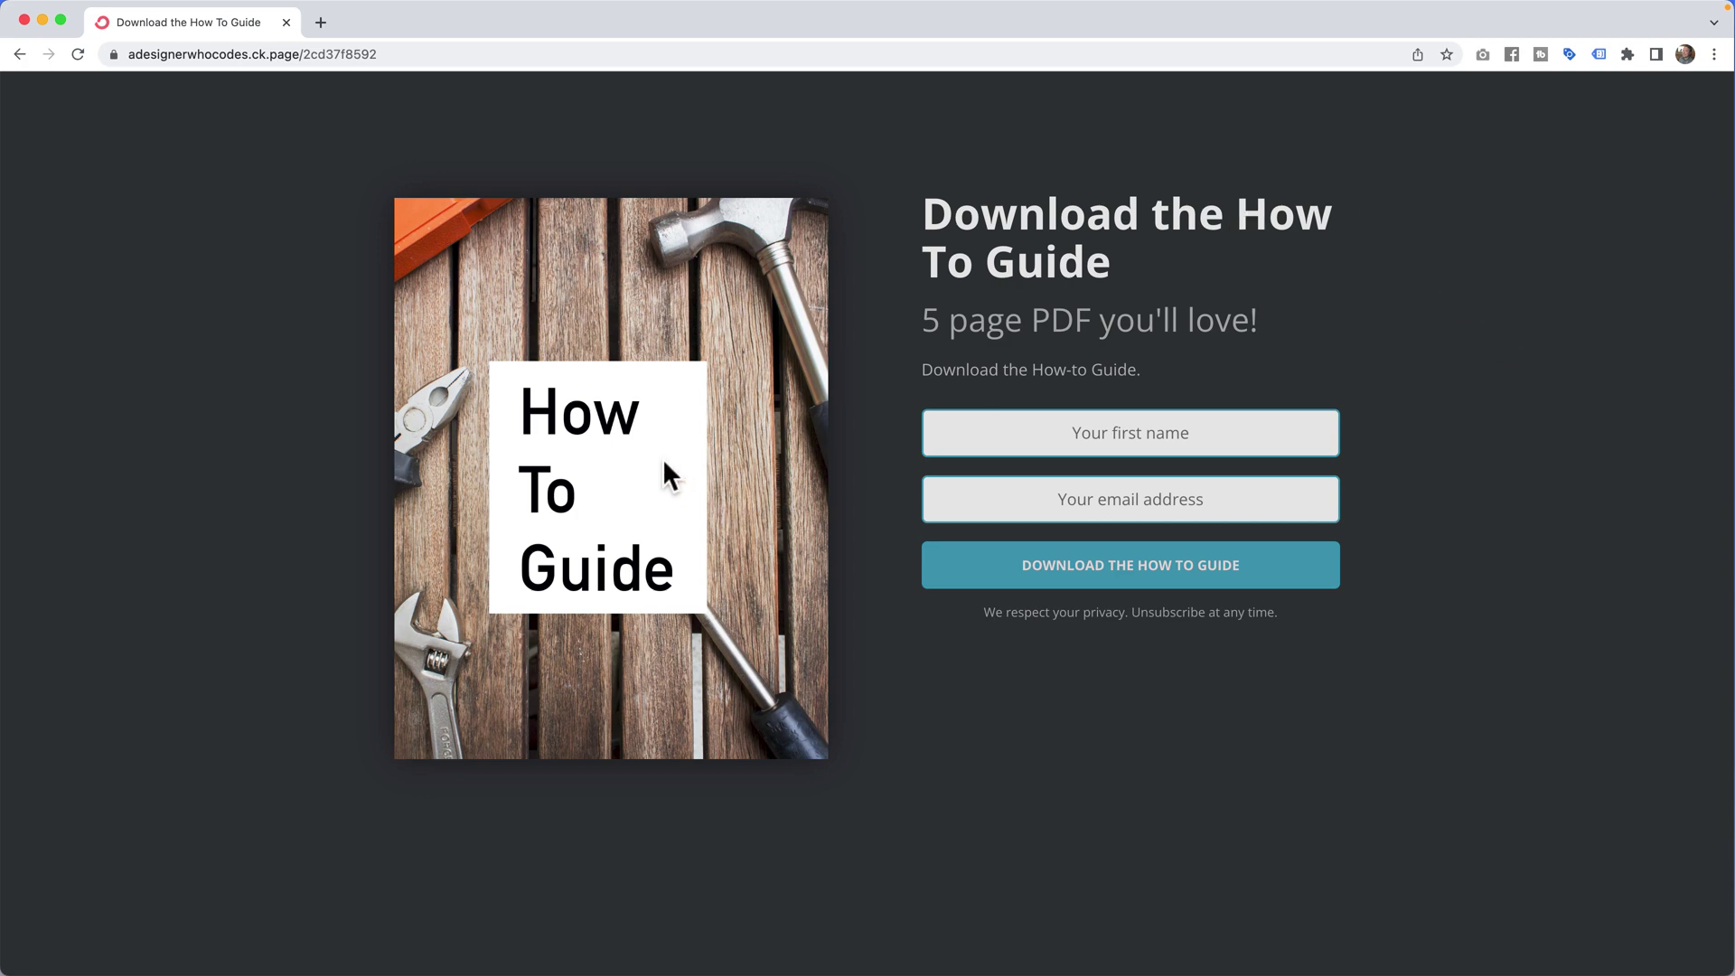
Preview how-to-guide.pdf and the how-to-guide.jpg cover from the how-to-guide Finder folder
key("super+Tab")
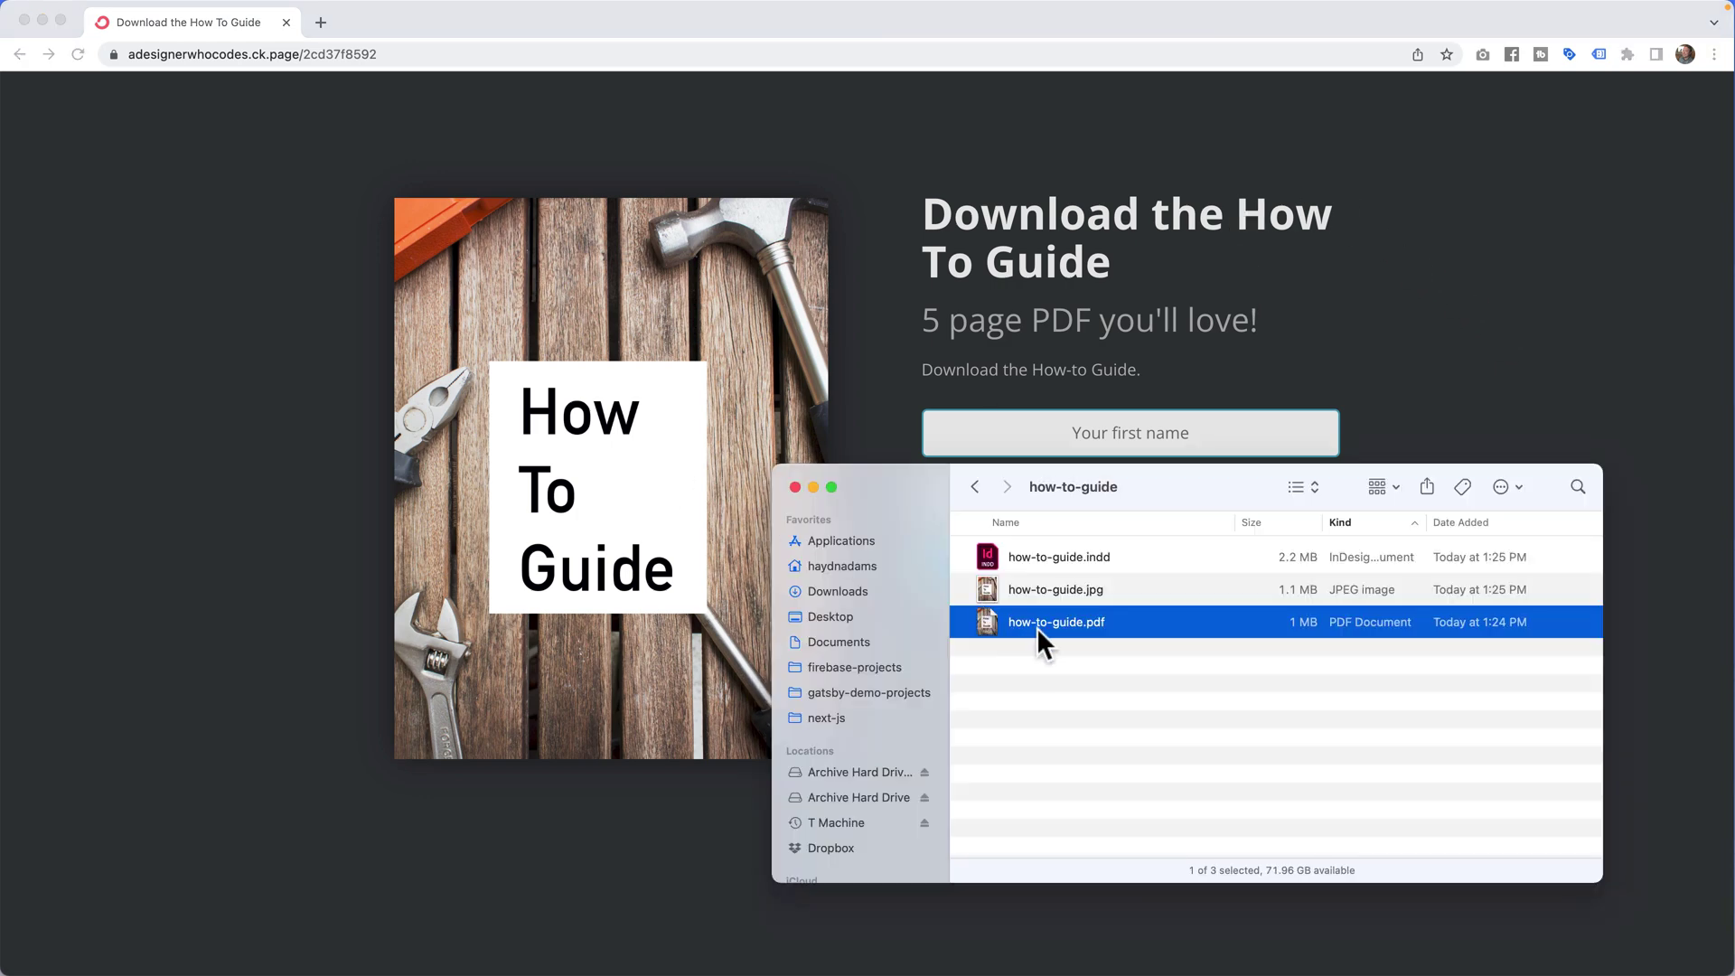
key("space")
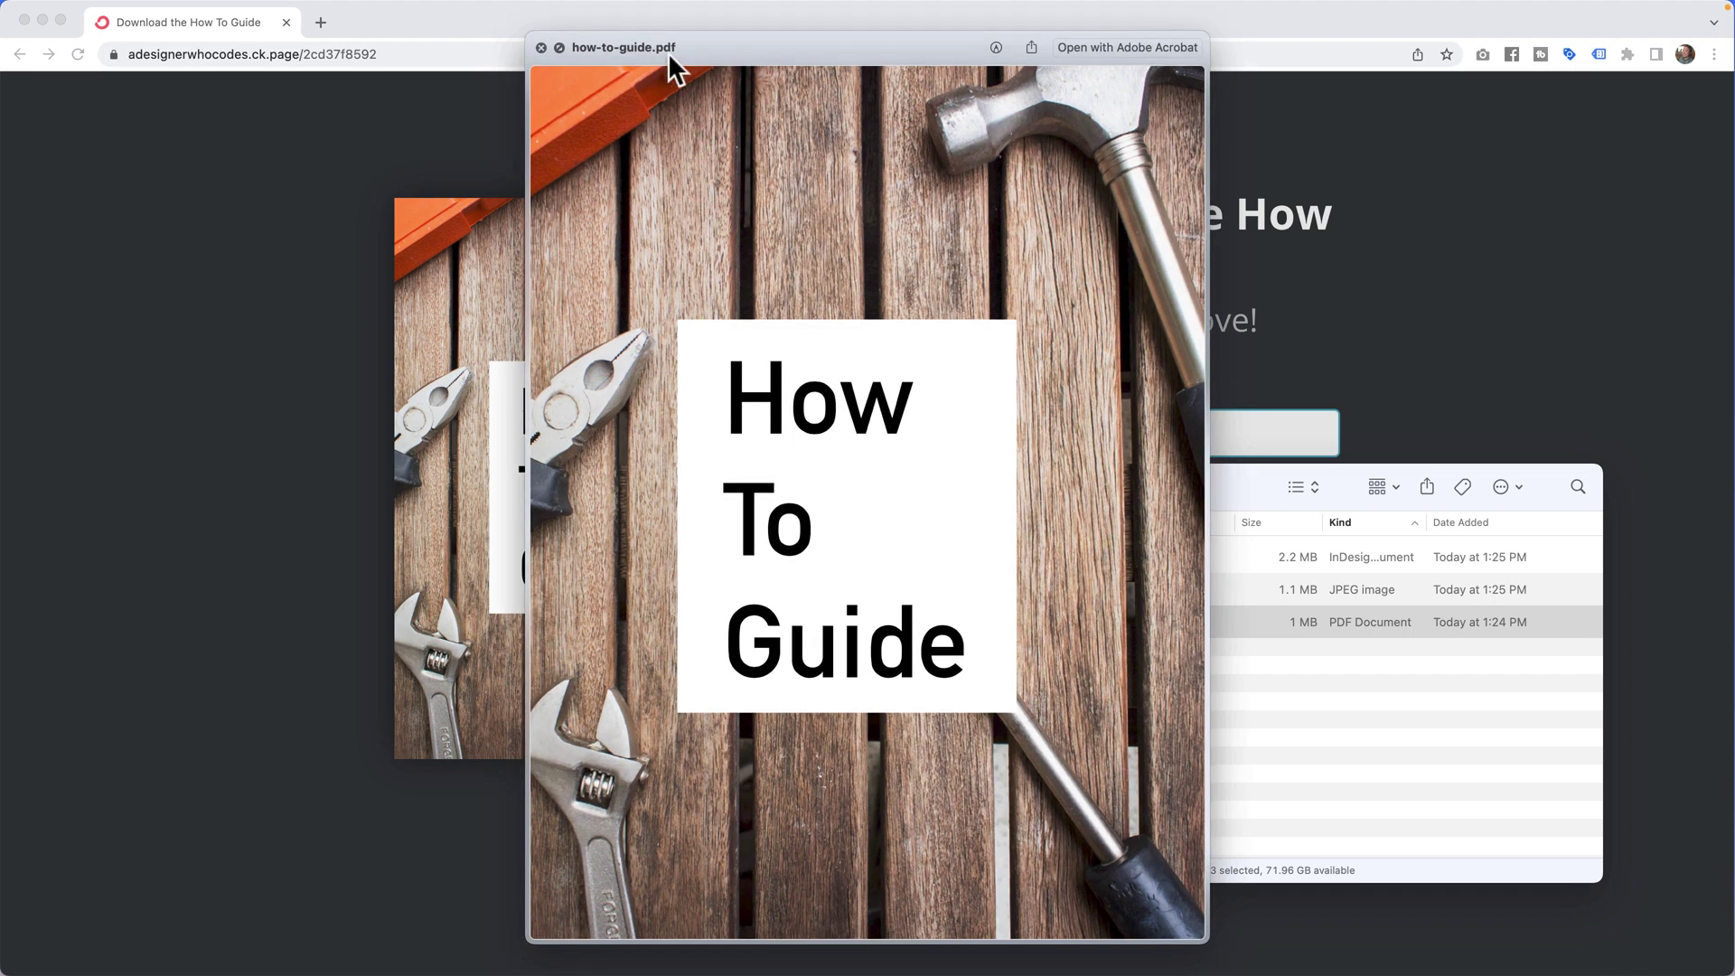
key("space")
left_click(1050, 588)
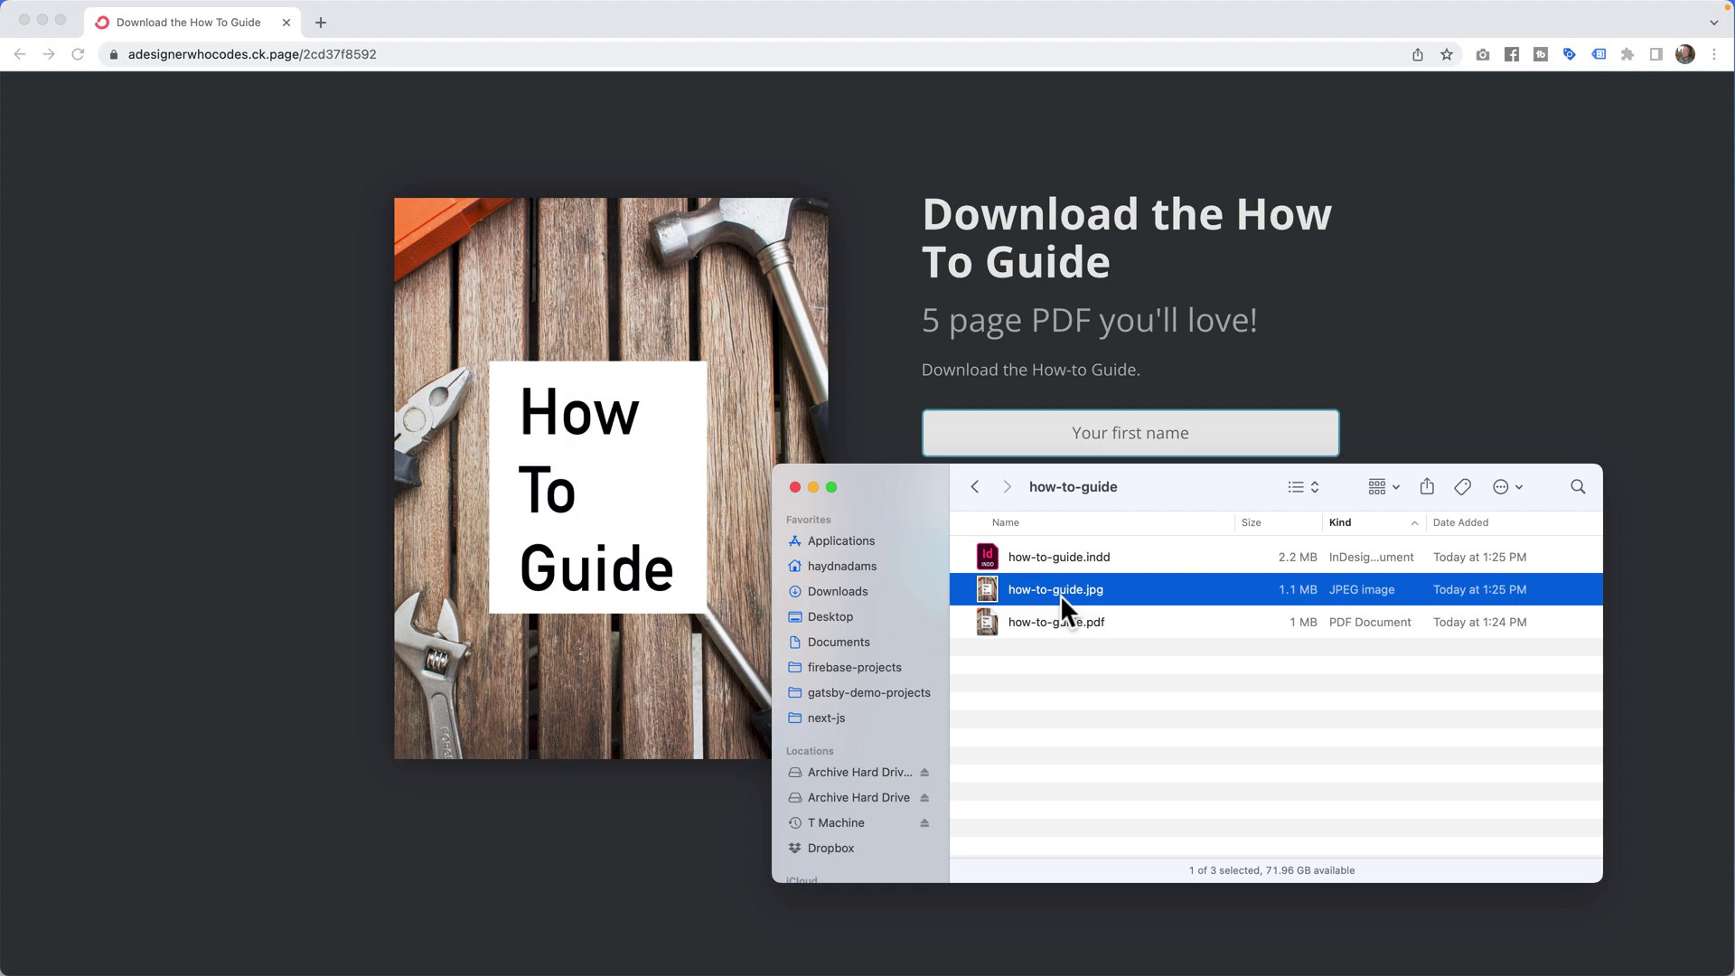
key("space")
key("space")
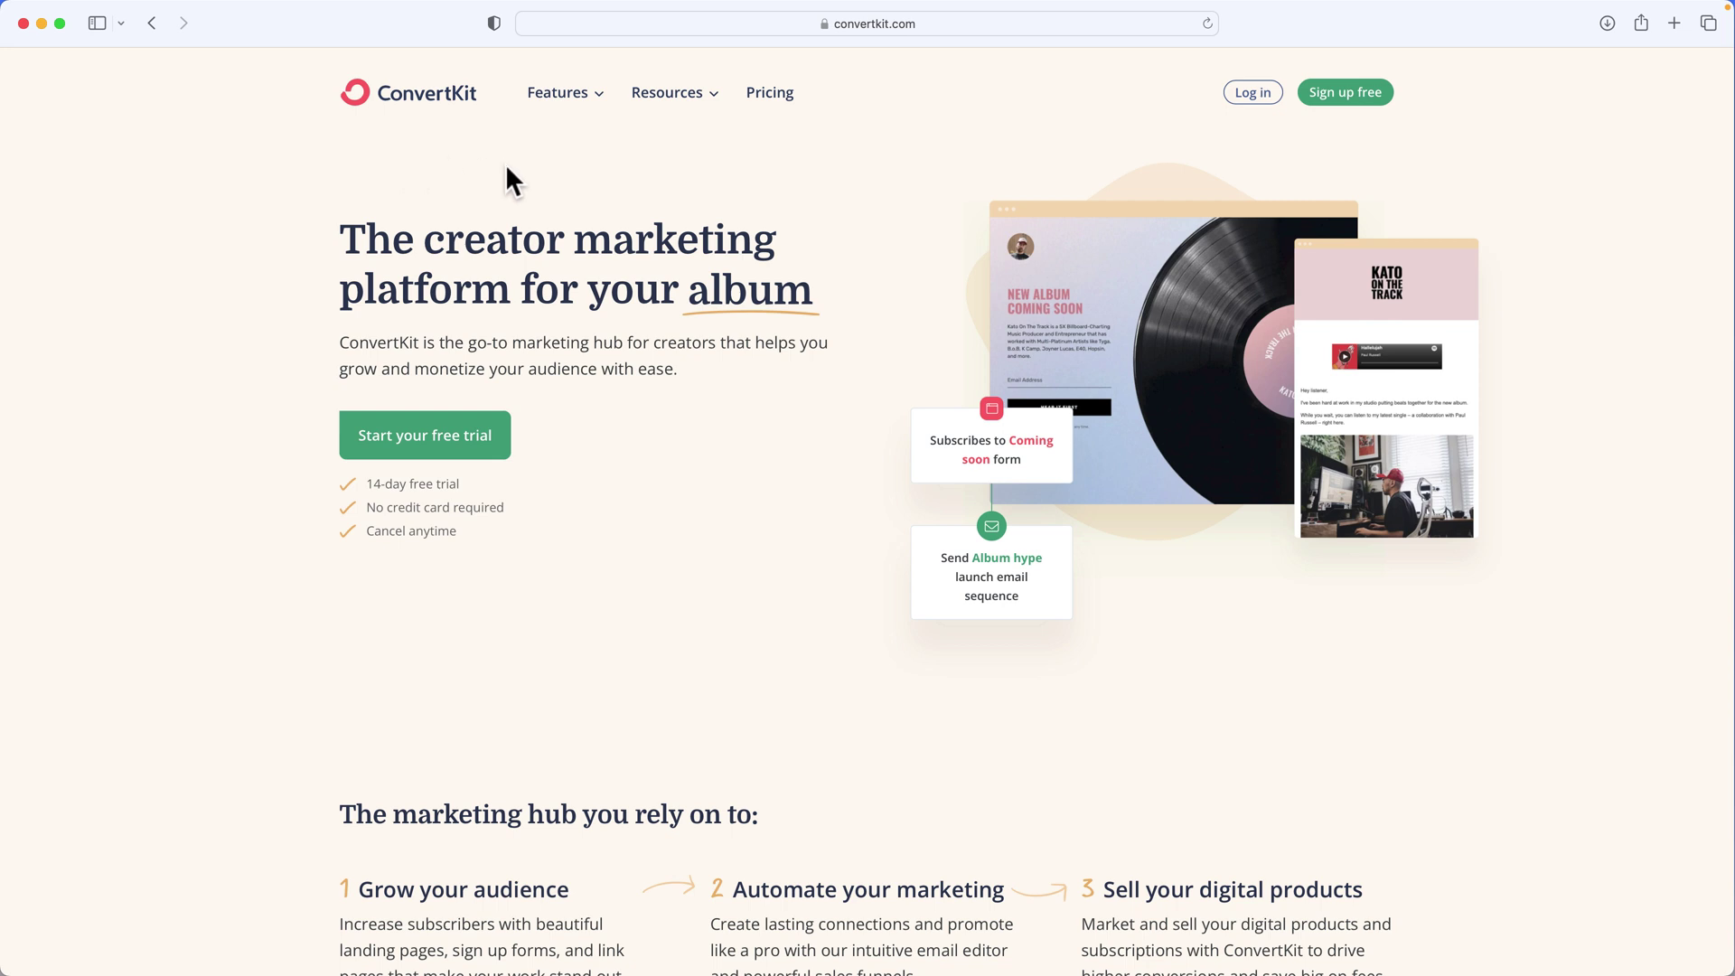
Review ConvertKit pricing: Free at $0, Creator at $9 and Creator Pro at $25 monthly
left_click(770, 99)
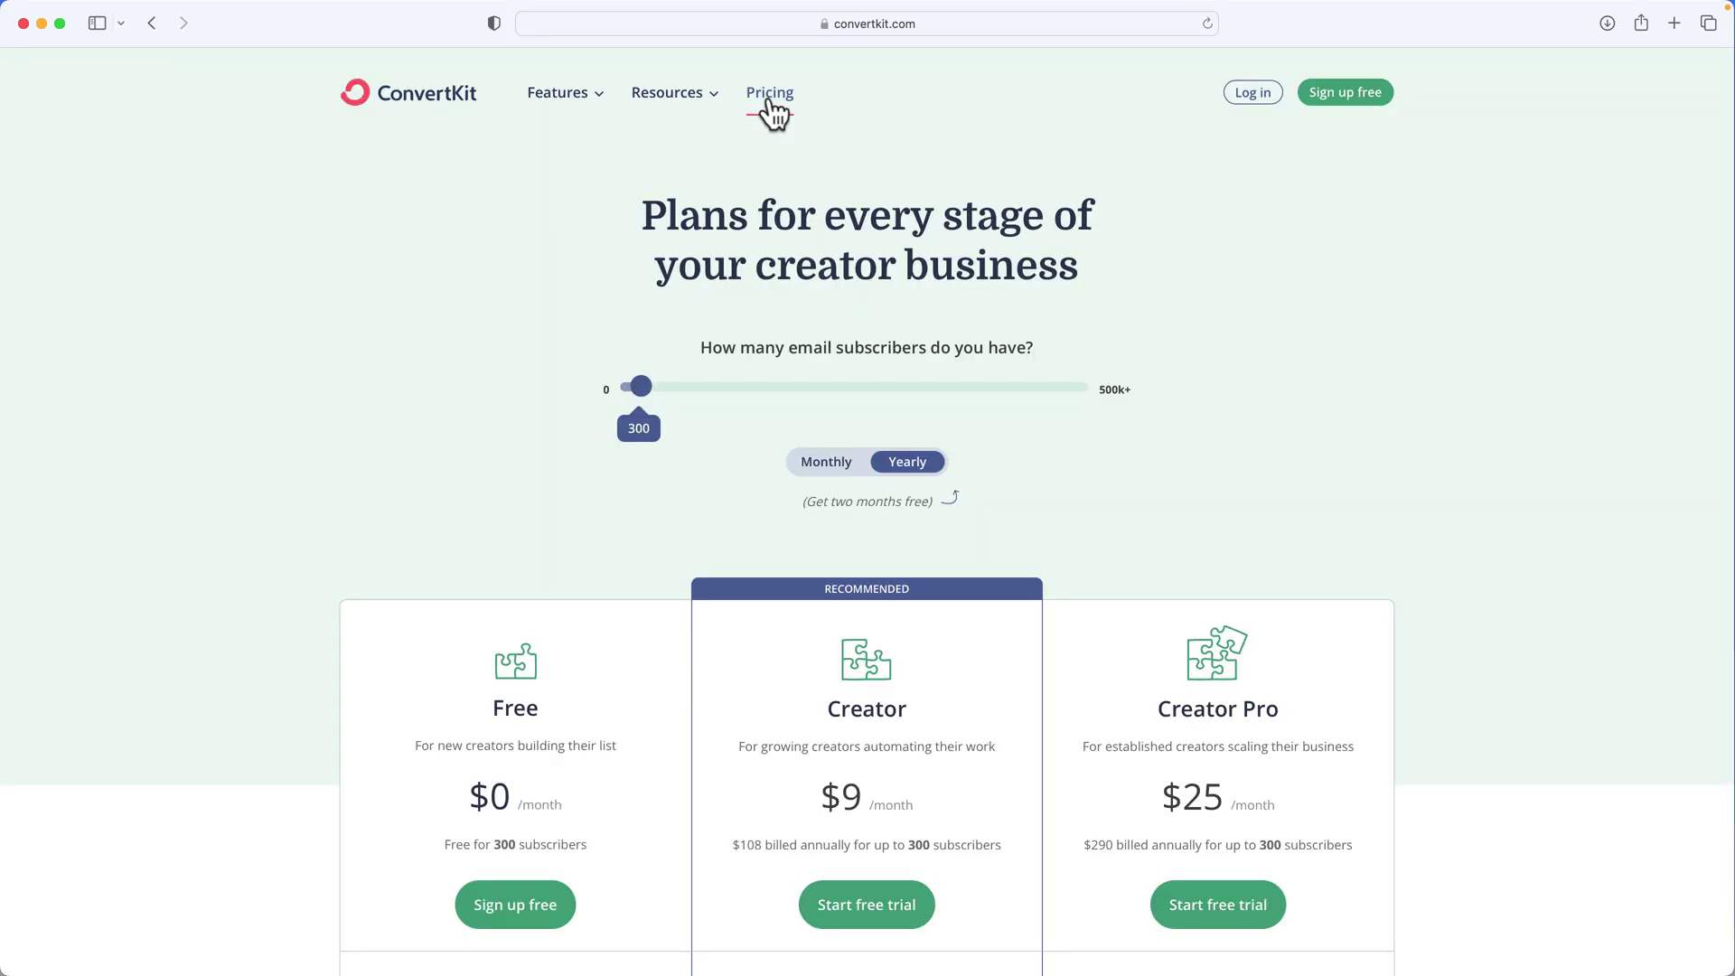
scroll(561, 275, "down", 5)
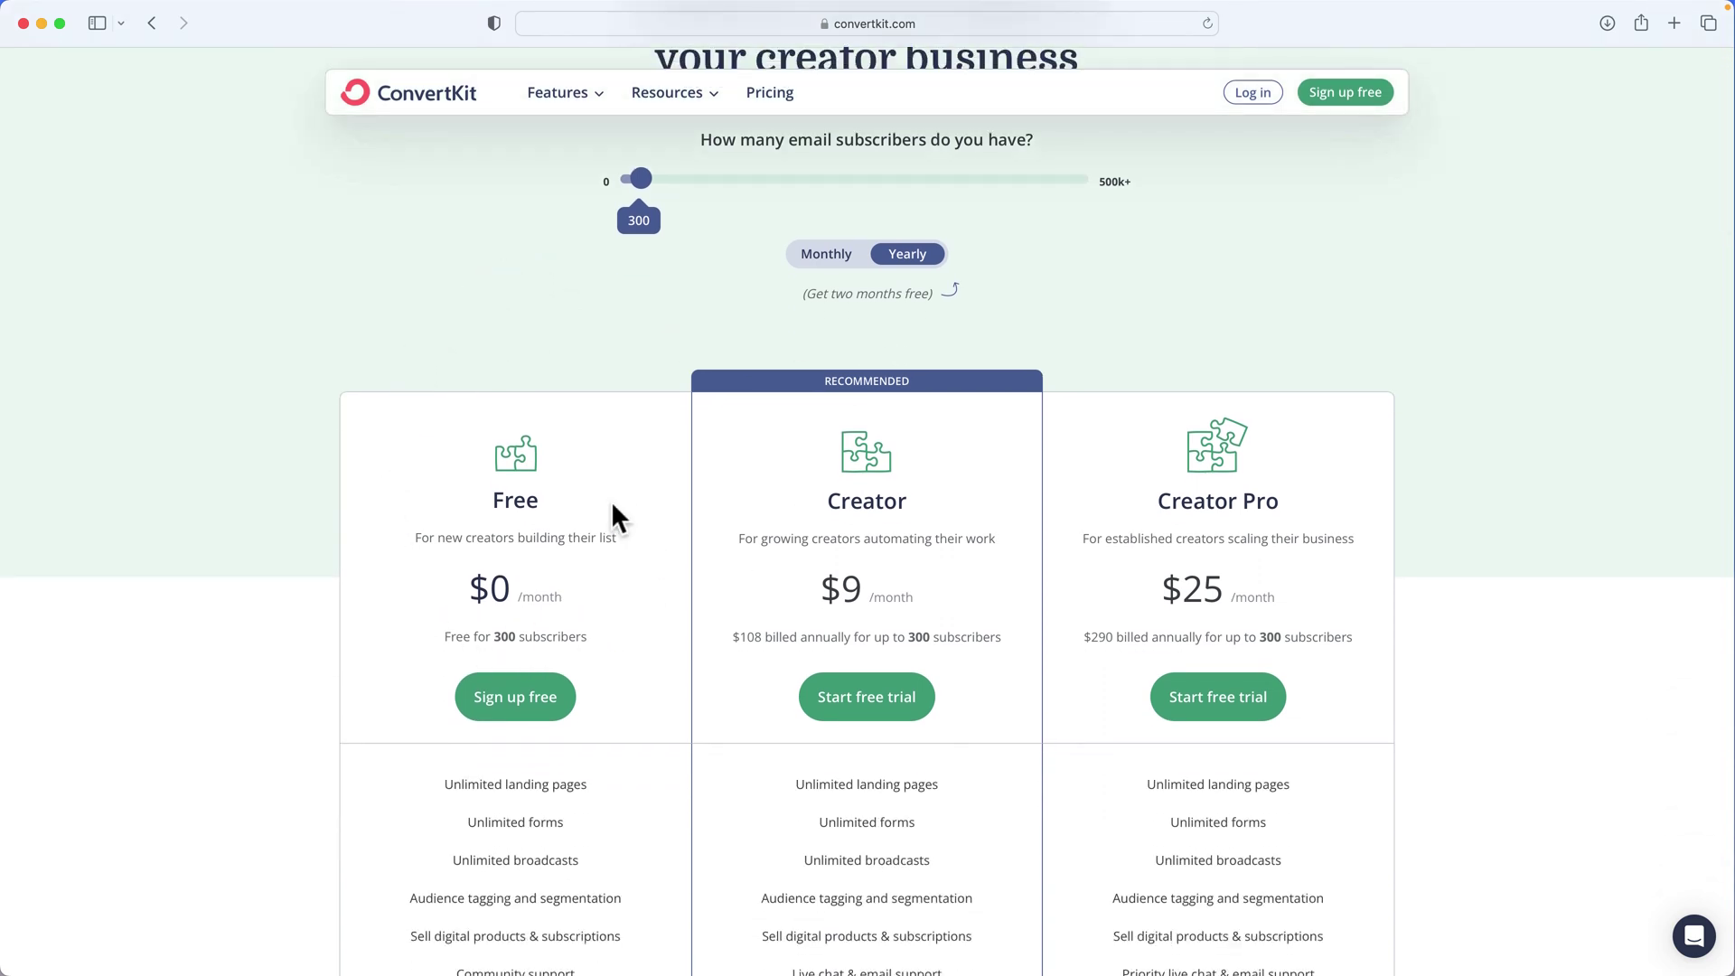
scroll(901, 508, "down", 5)
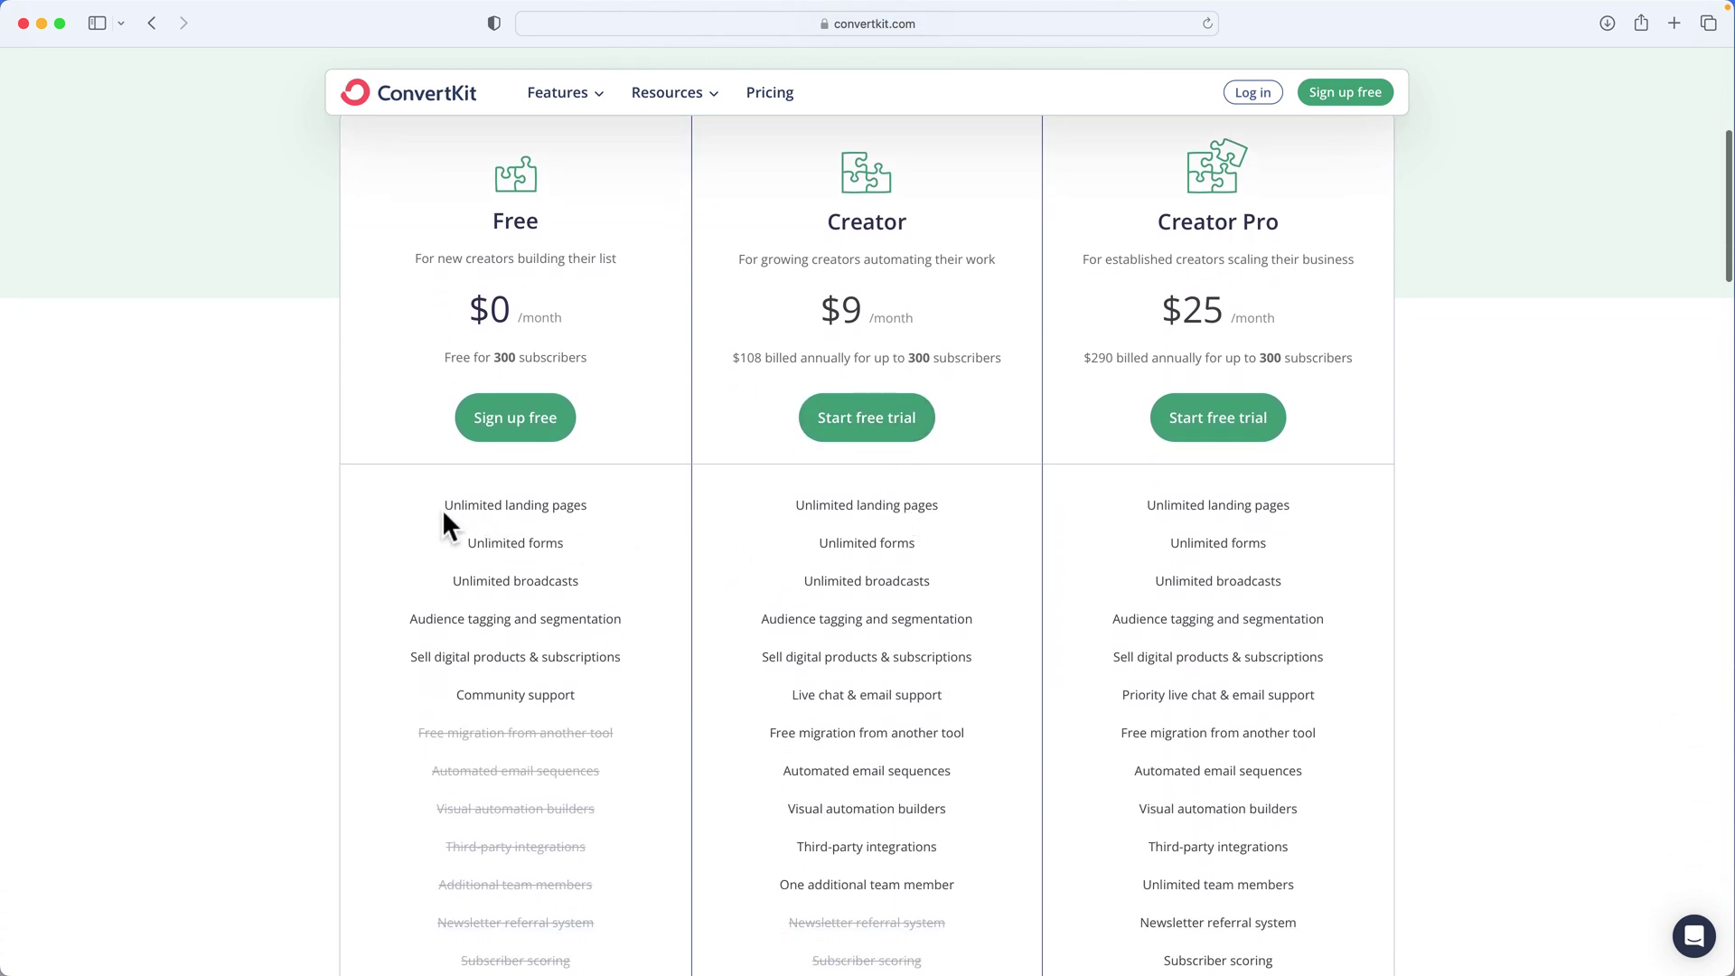
left_click_drag(442, 506, 581, 504)
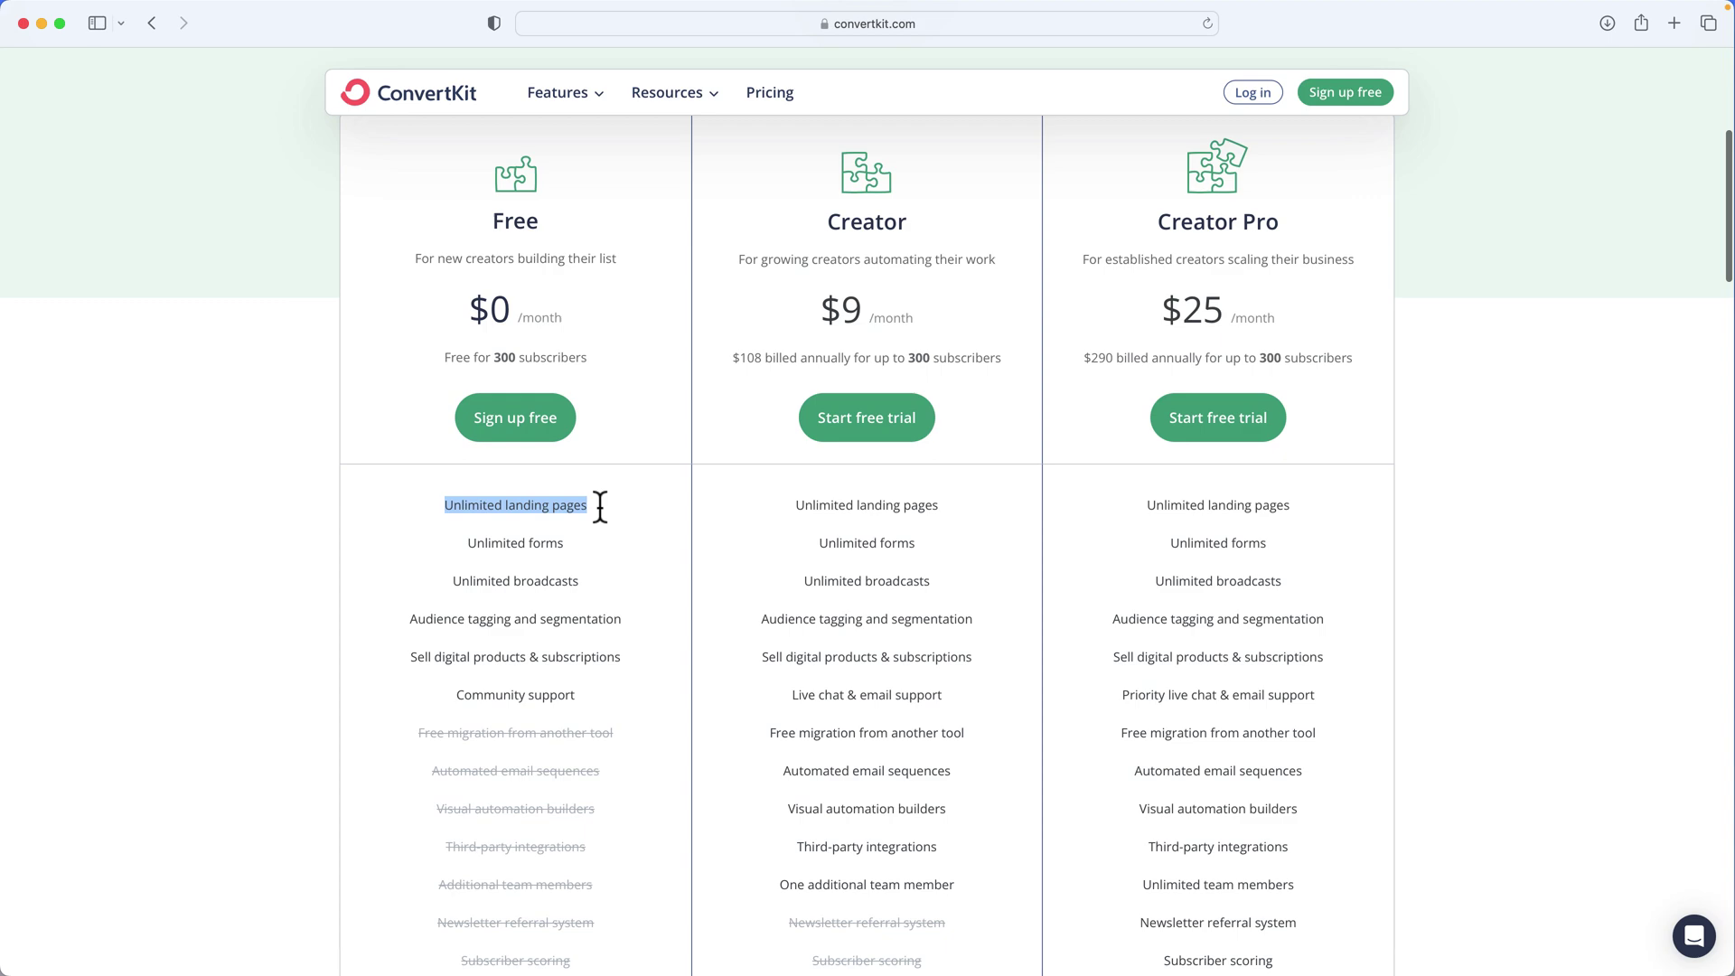
scroll(503, 316, "up", 8)
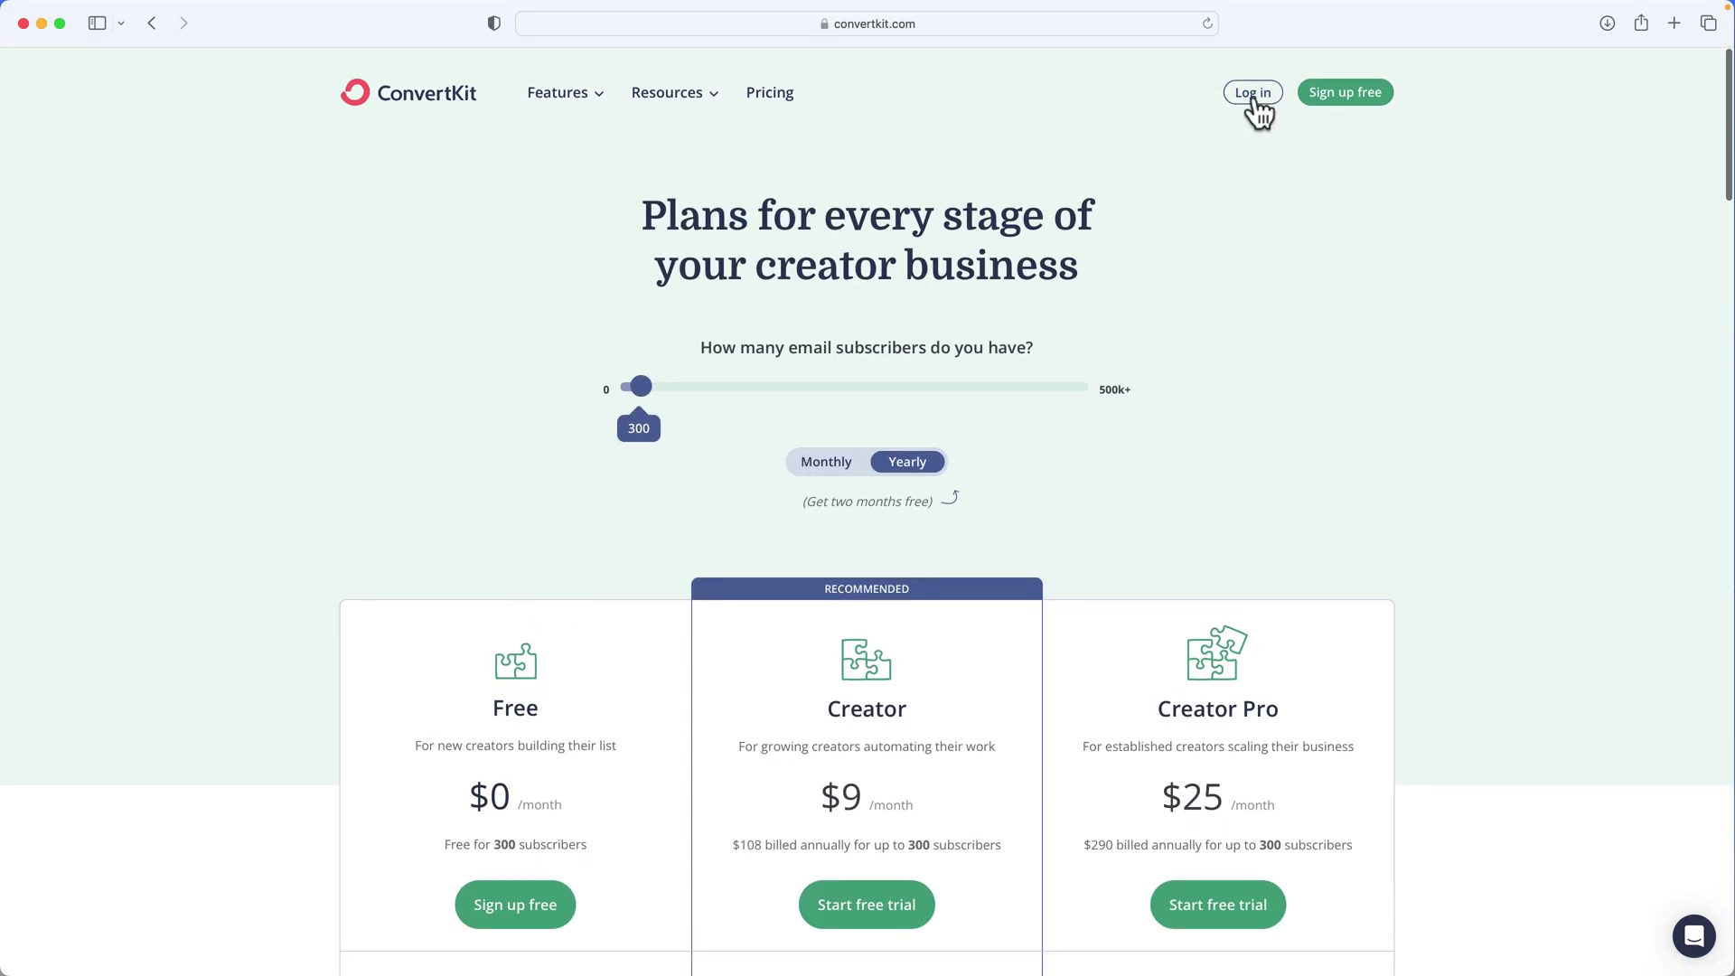
Log in with the saved Safari password to reach the dashboard with revenue and subscriber totals
left_click(1252, 93)
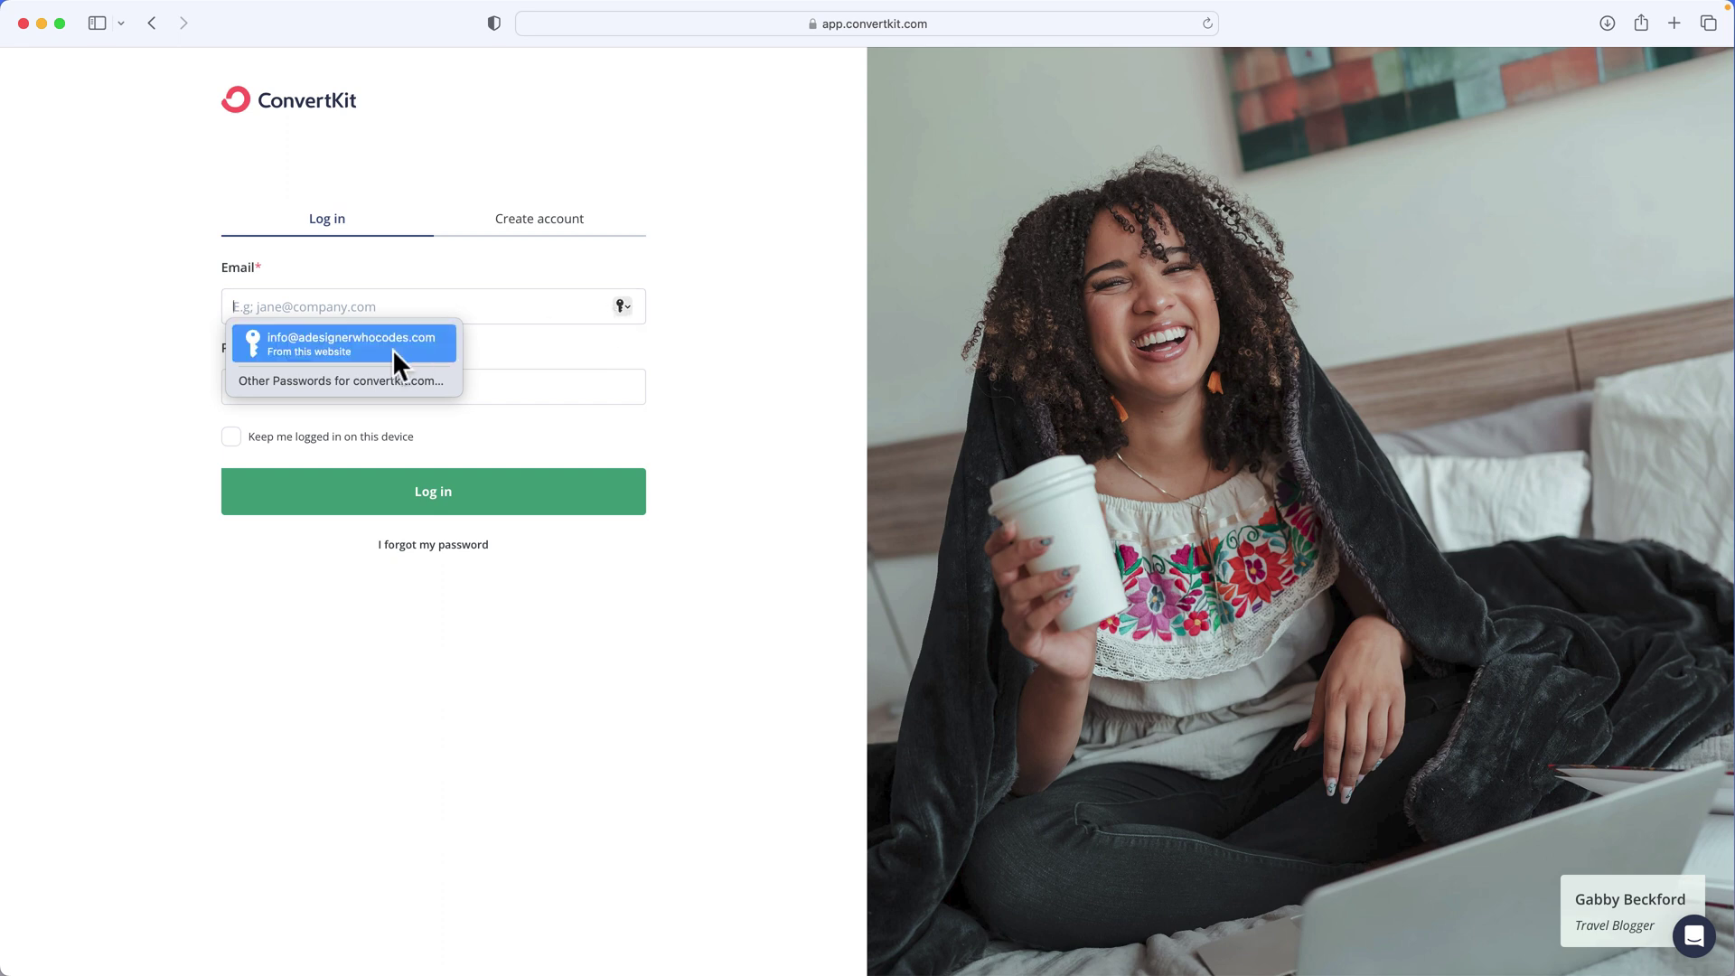
left_click(392, 349)
left_click(483, 512)
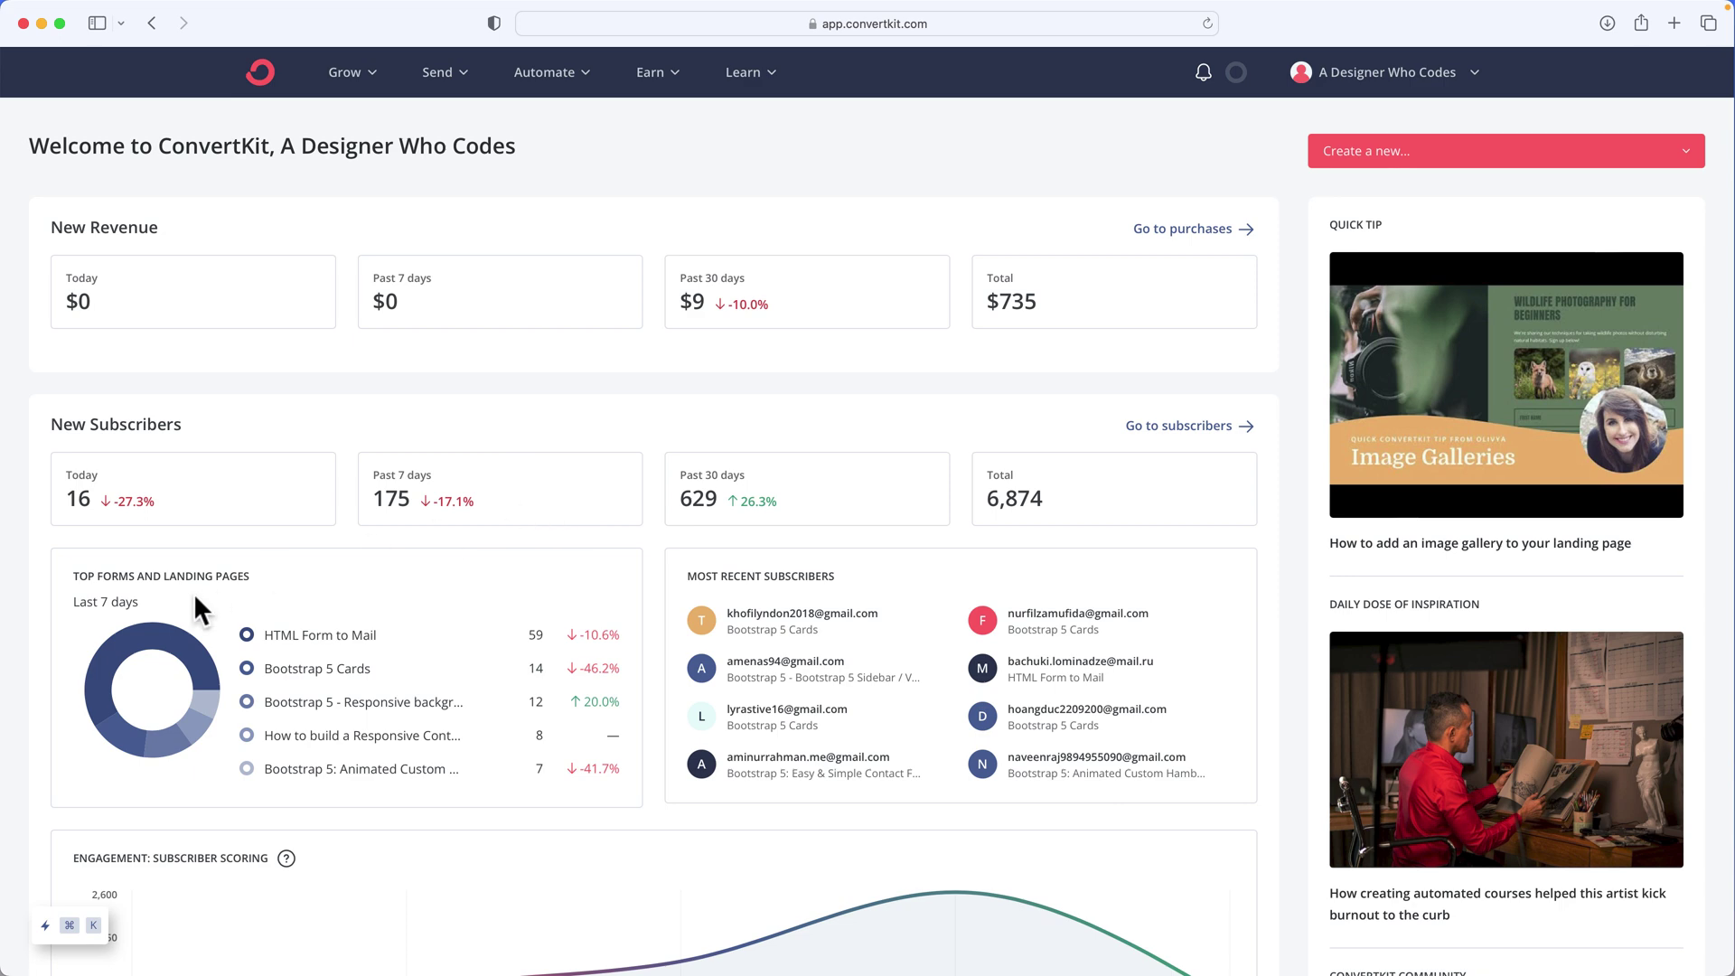
left_click_drag(128, 577, 249, 582)
Go to Grow > Landing Pages & Forms and look over the 6,824-signup stats and page cards
left_click(358, 81)
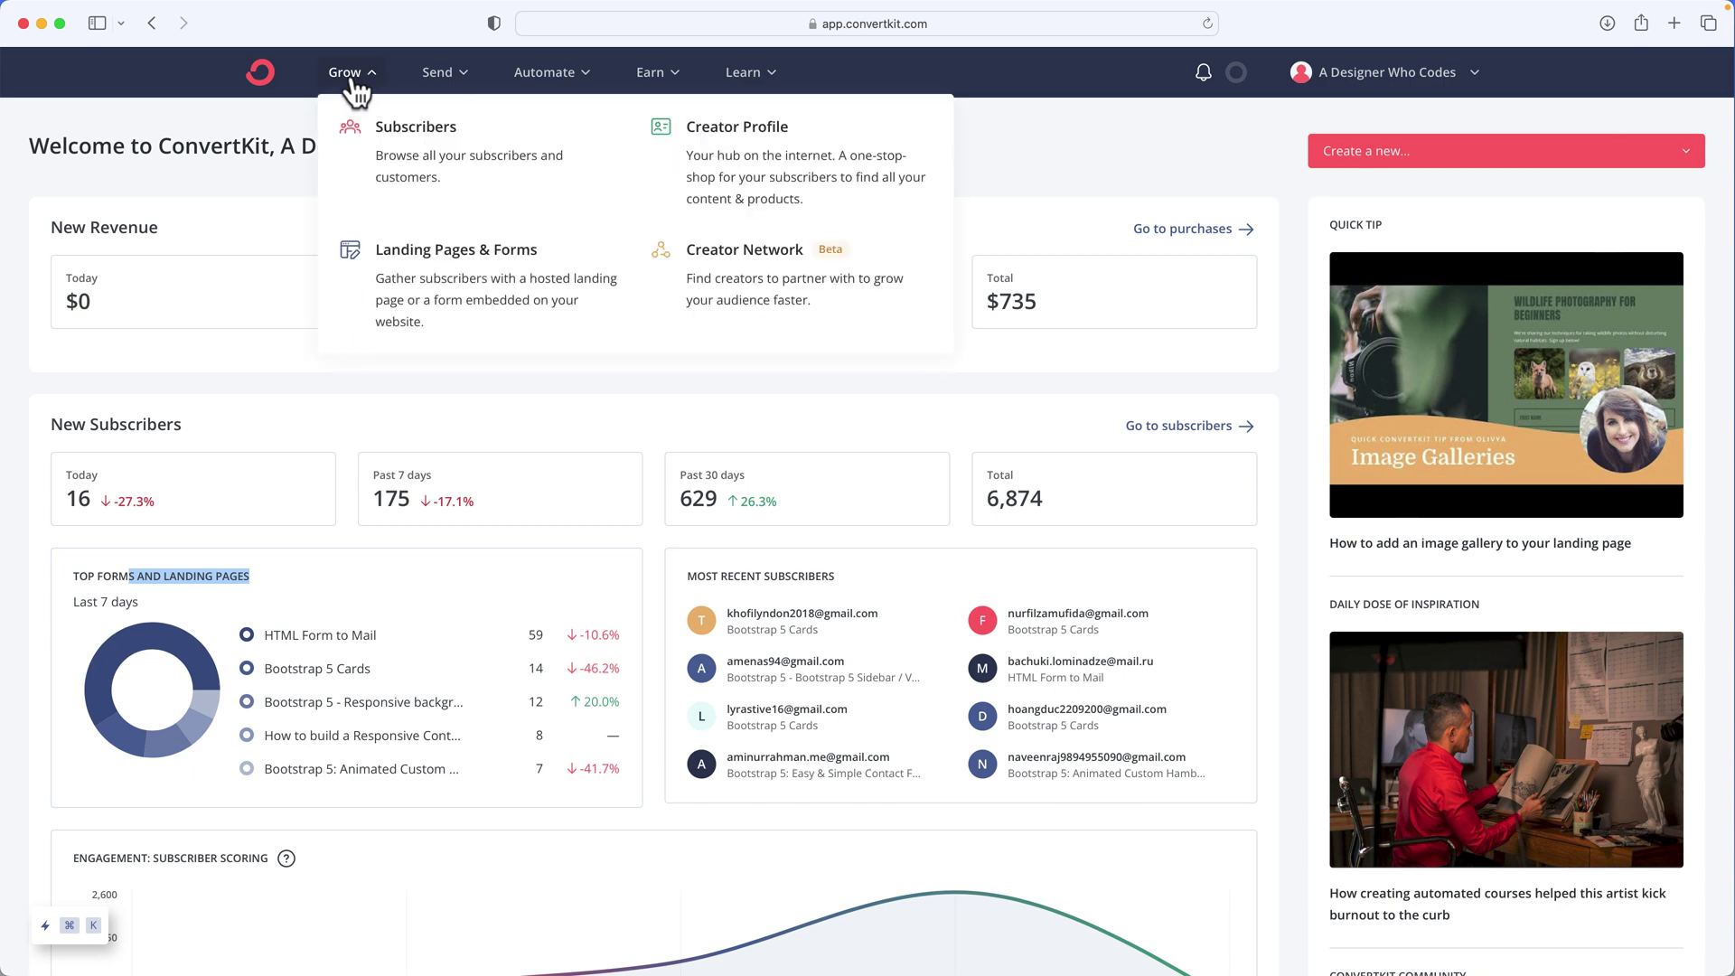
left_click(411, 275)
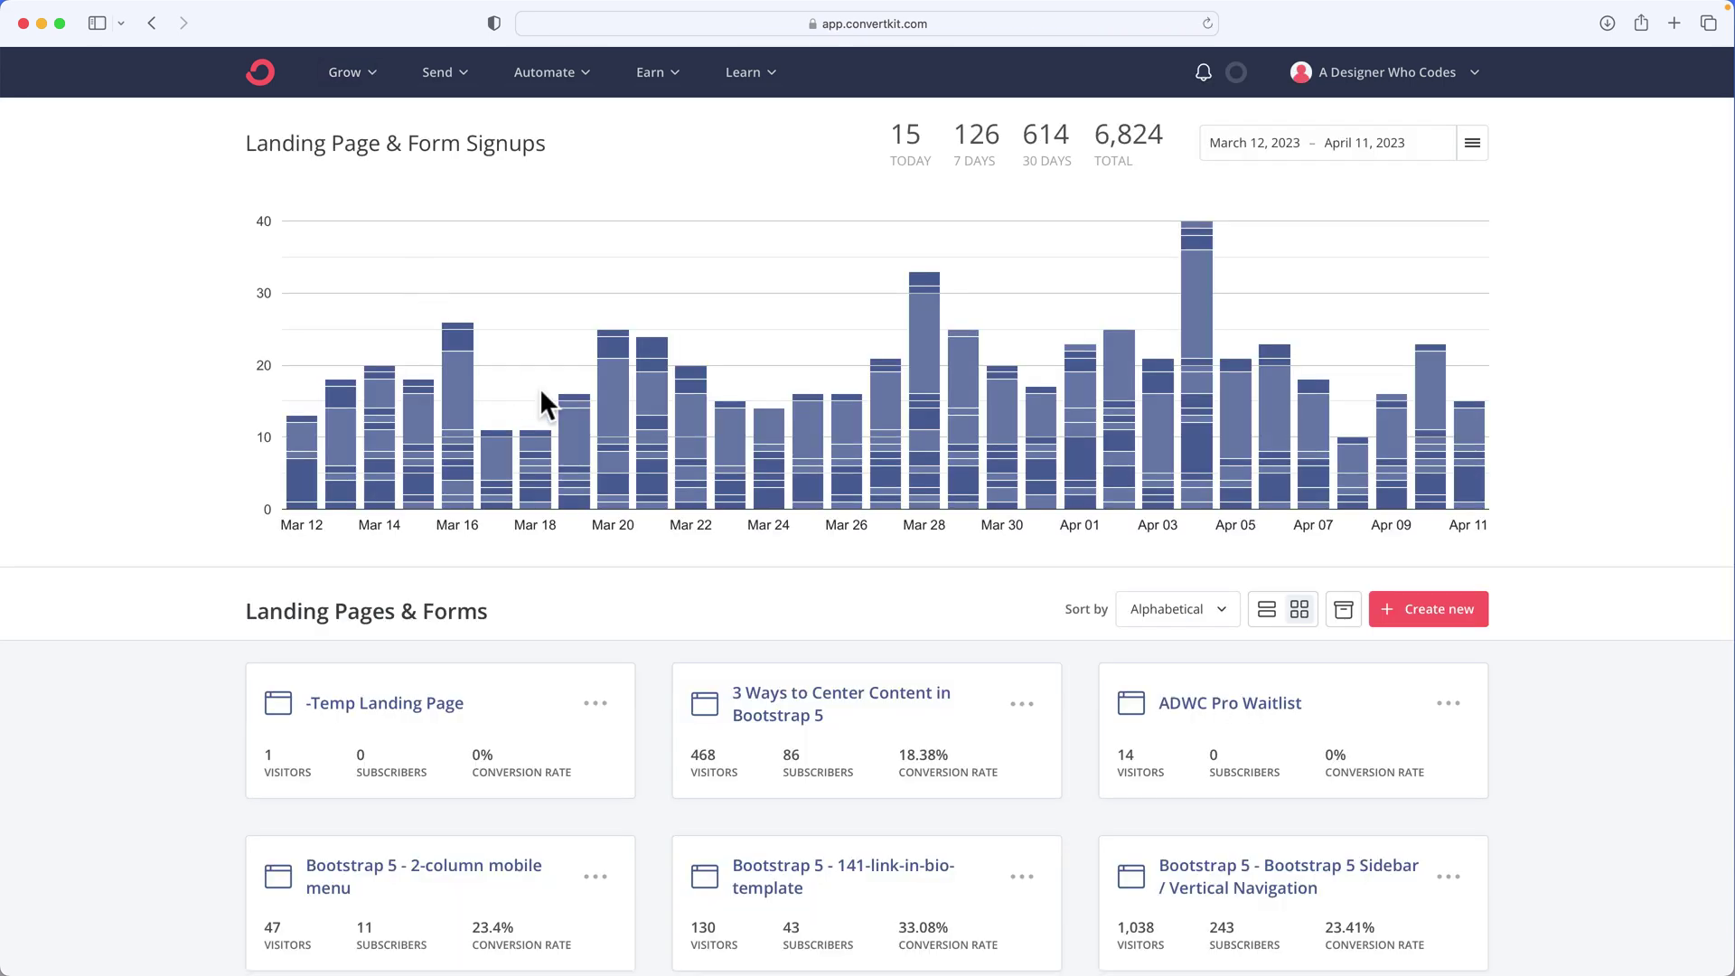
scroll(540, 387, "down", 3)
scroll(539, 388, "down", 4)
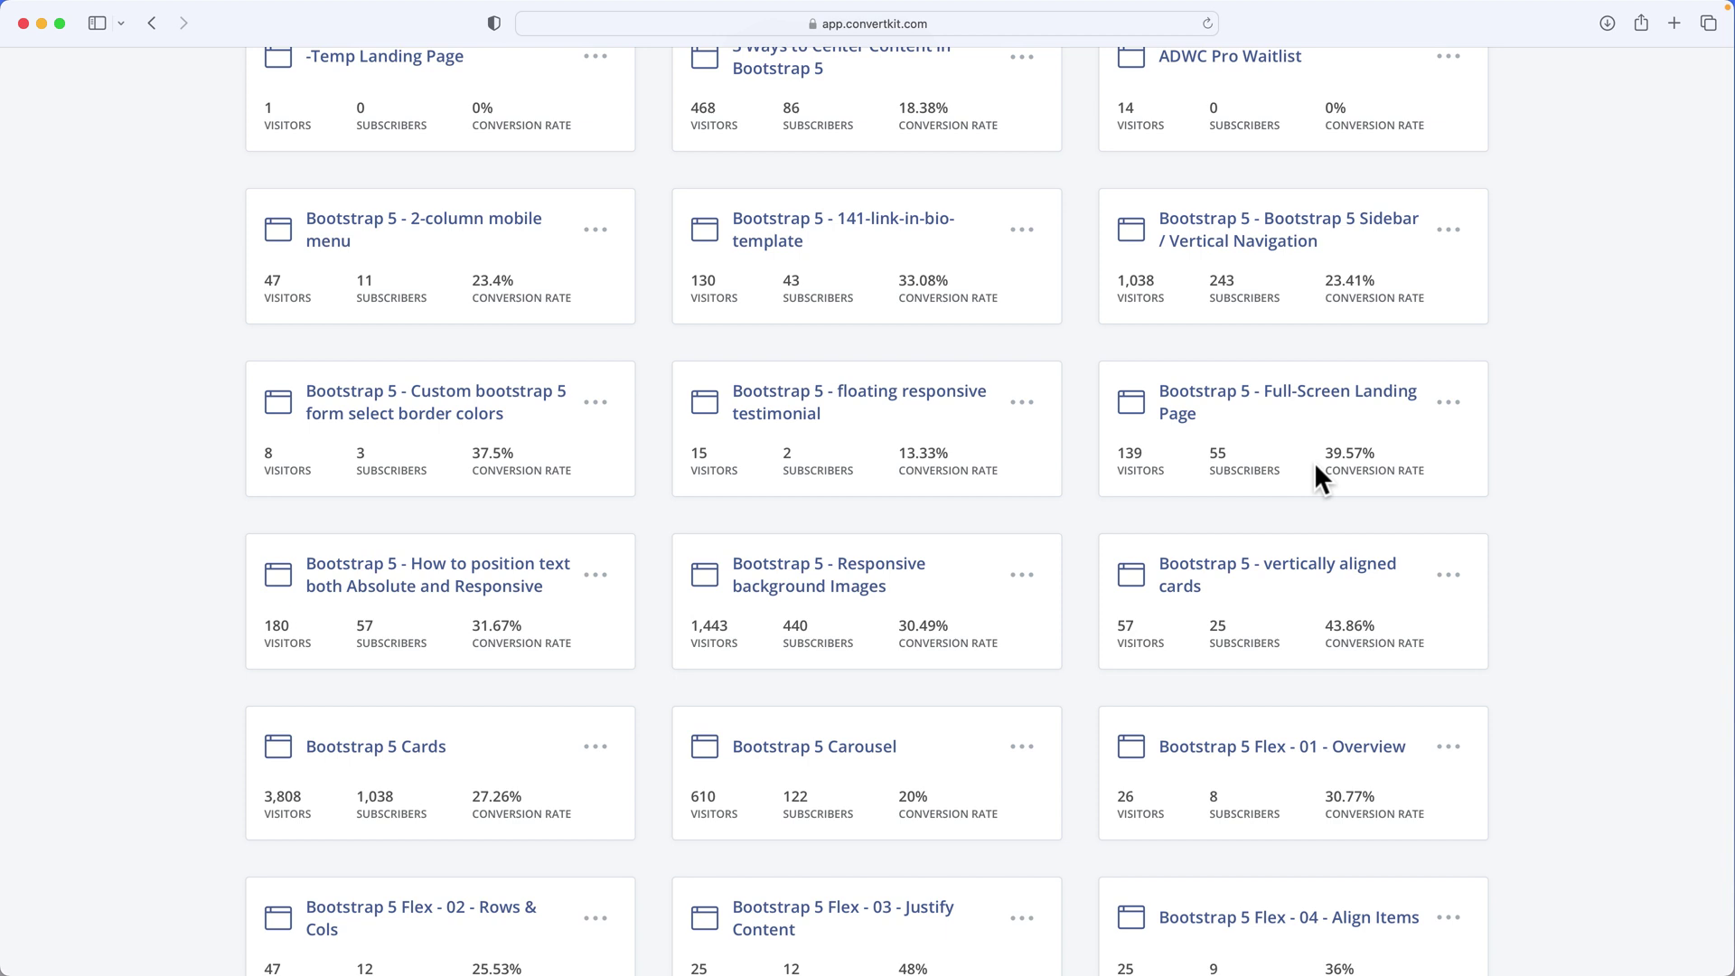
scroll(1316, 465, "up", 3)
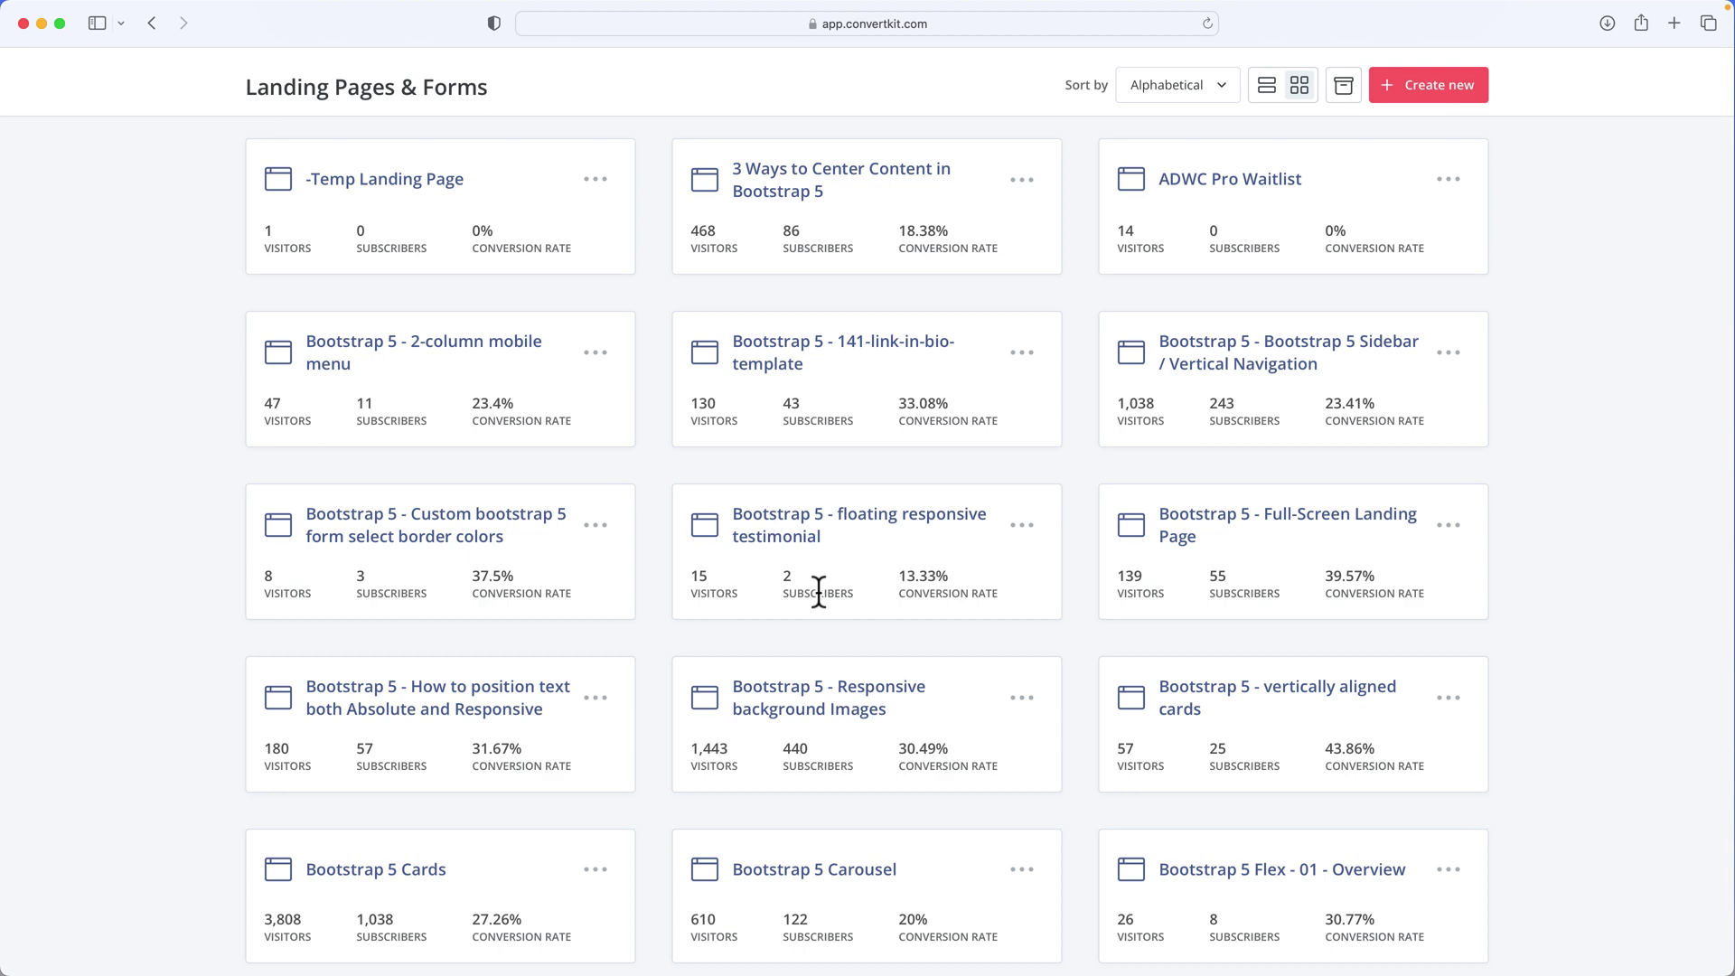
scroll(819, 593, "up", 6)
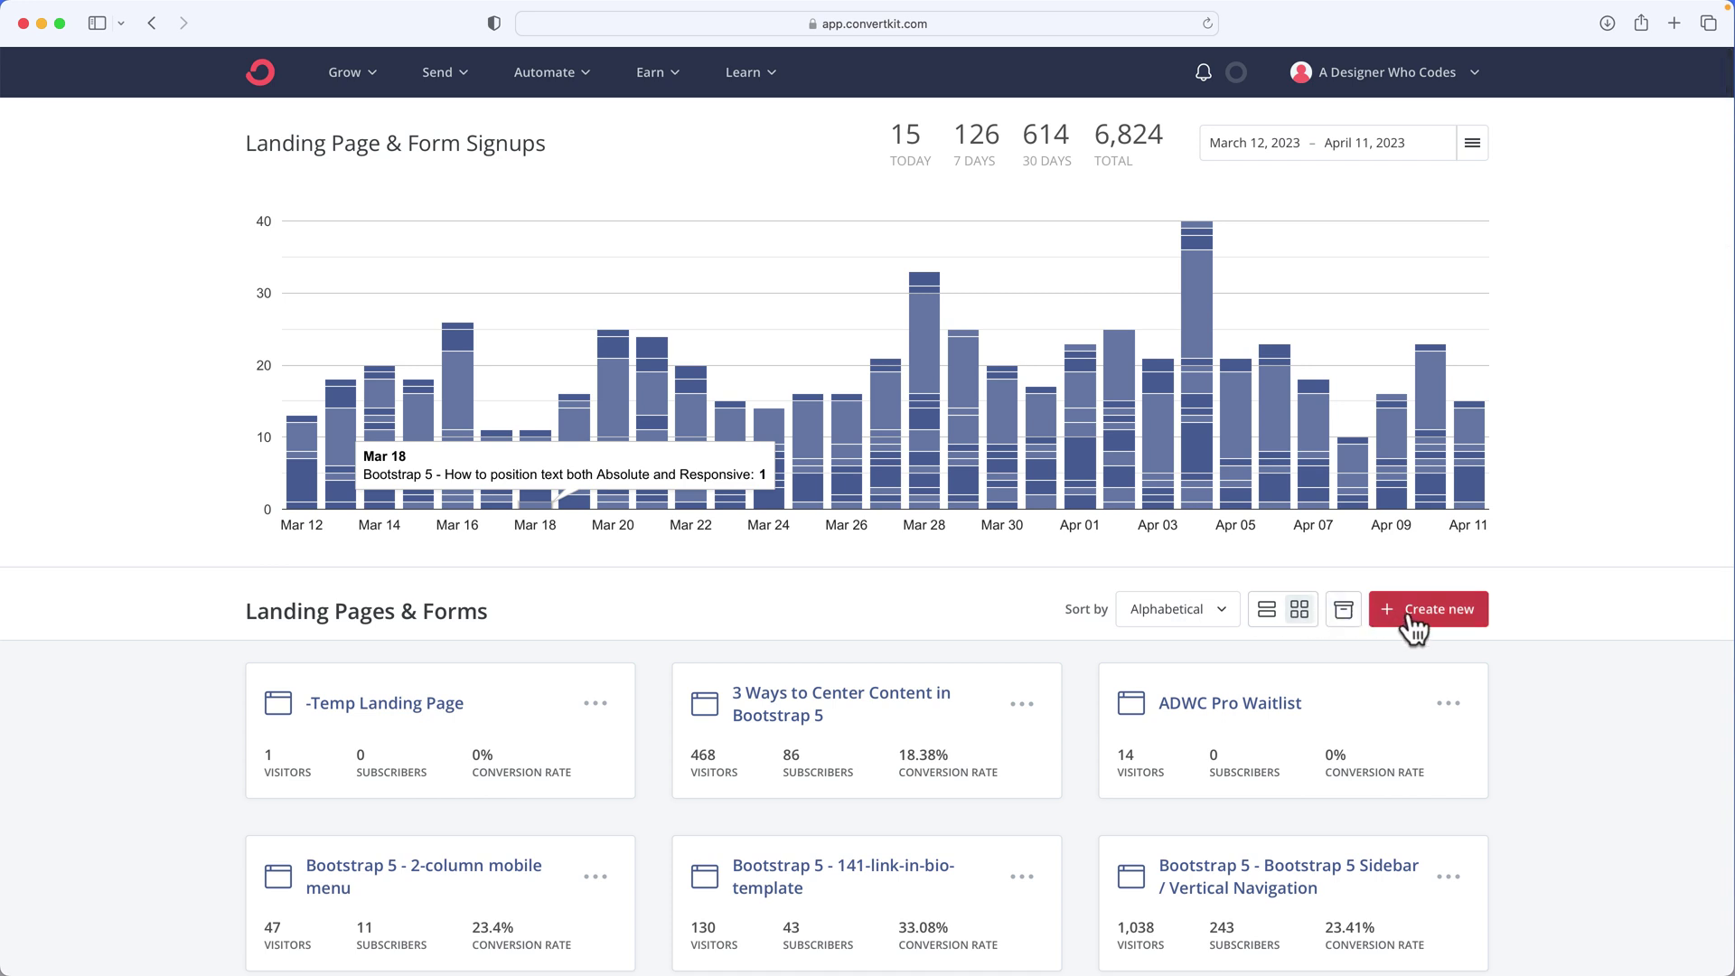
Start creating a new landing page from the Landing Pages & Forms overview
left_click(345, 76)
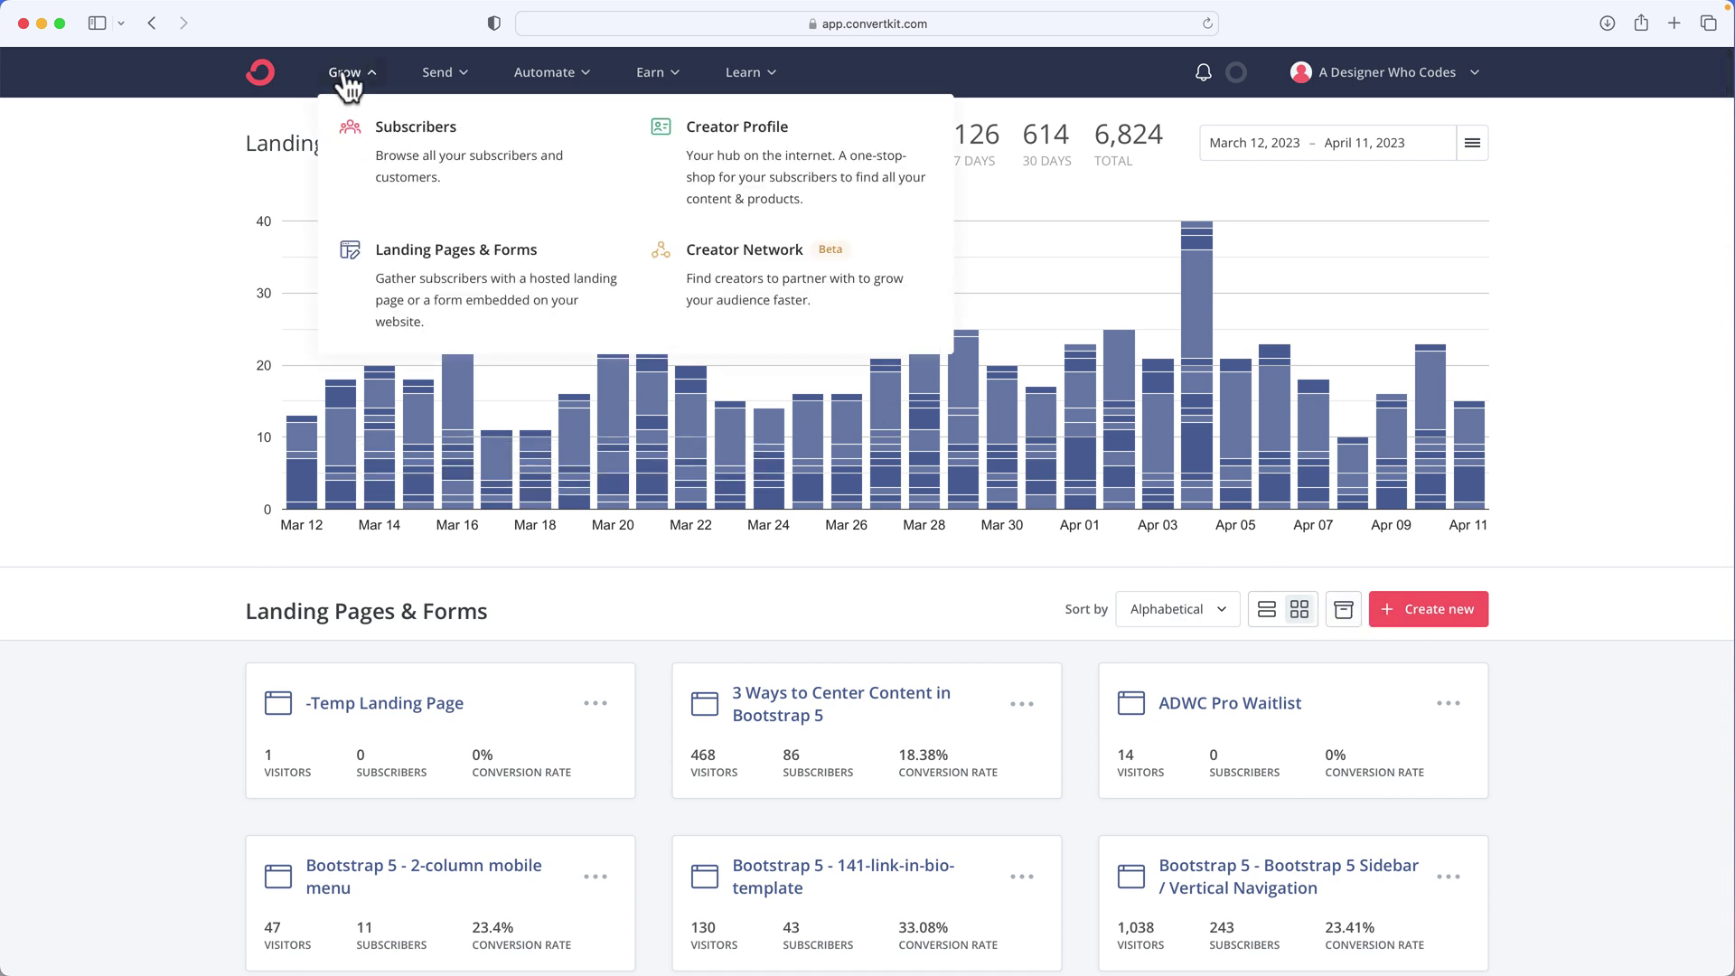
left_click(402, 267)
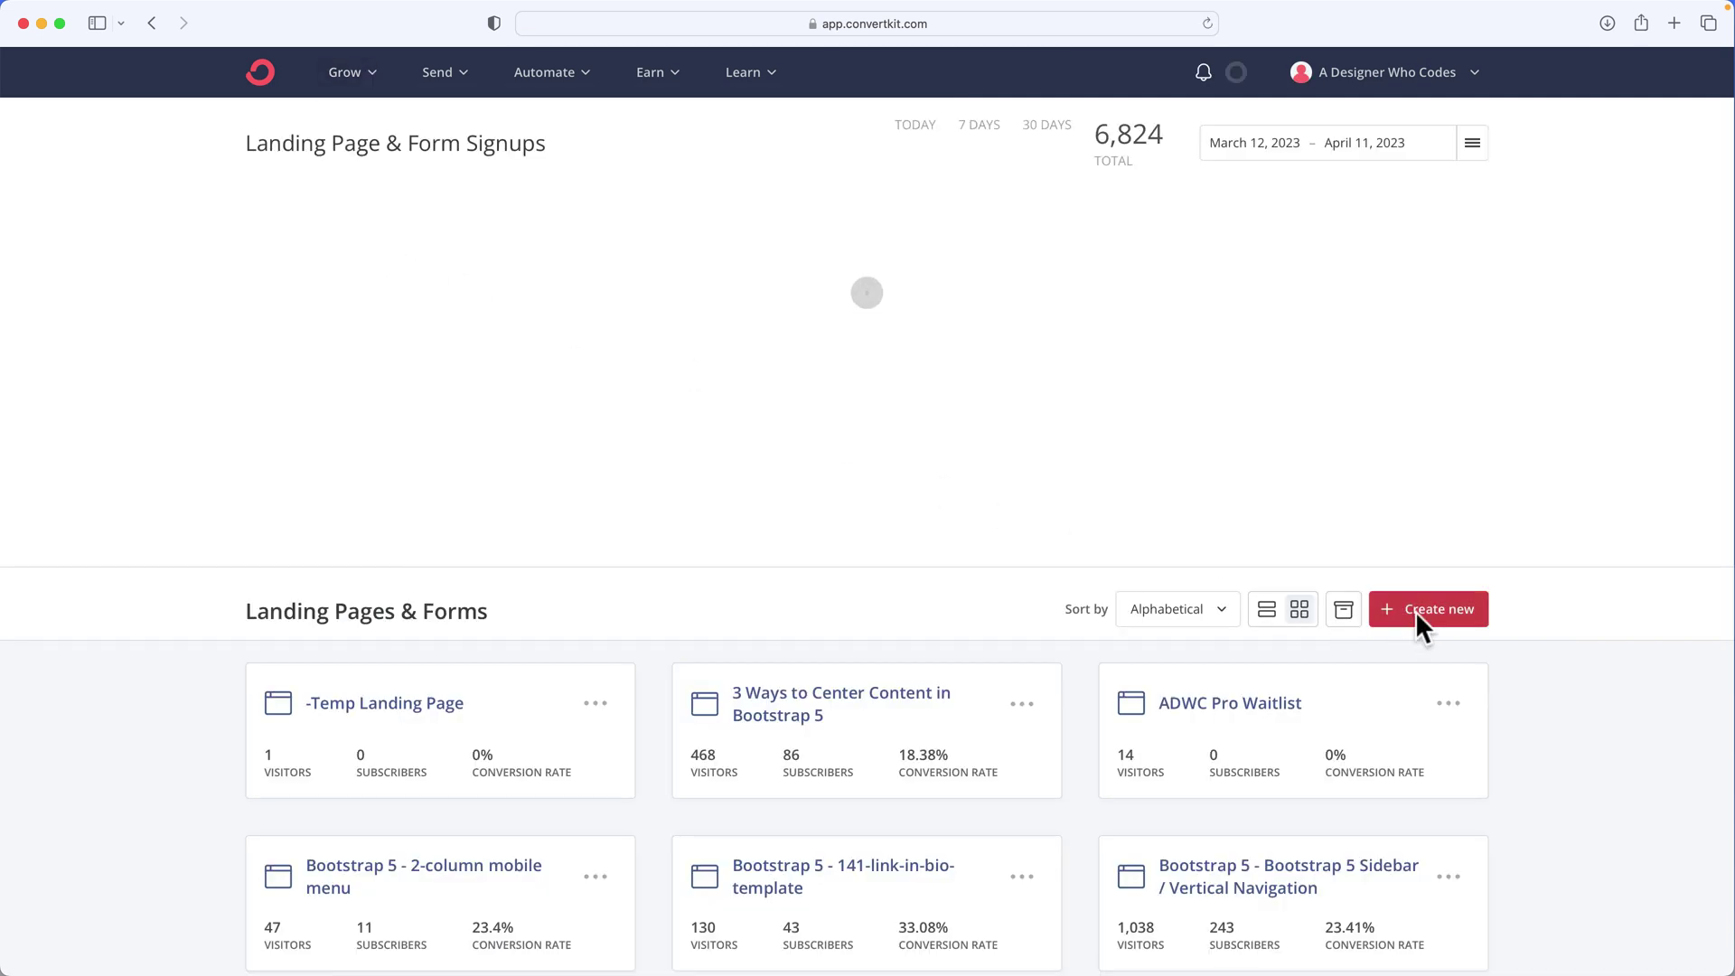
left_click(1415, 611)
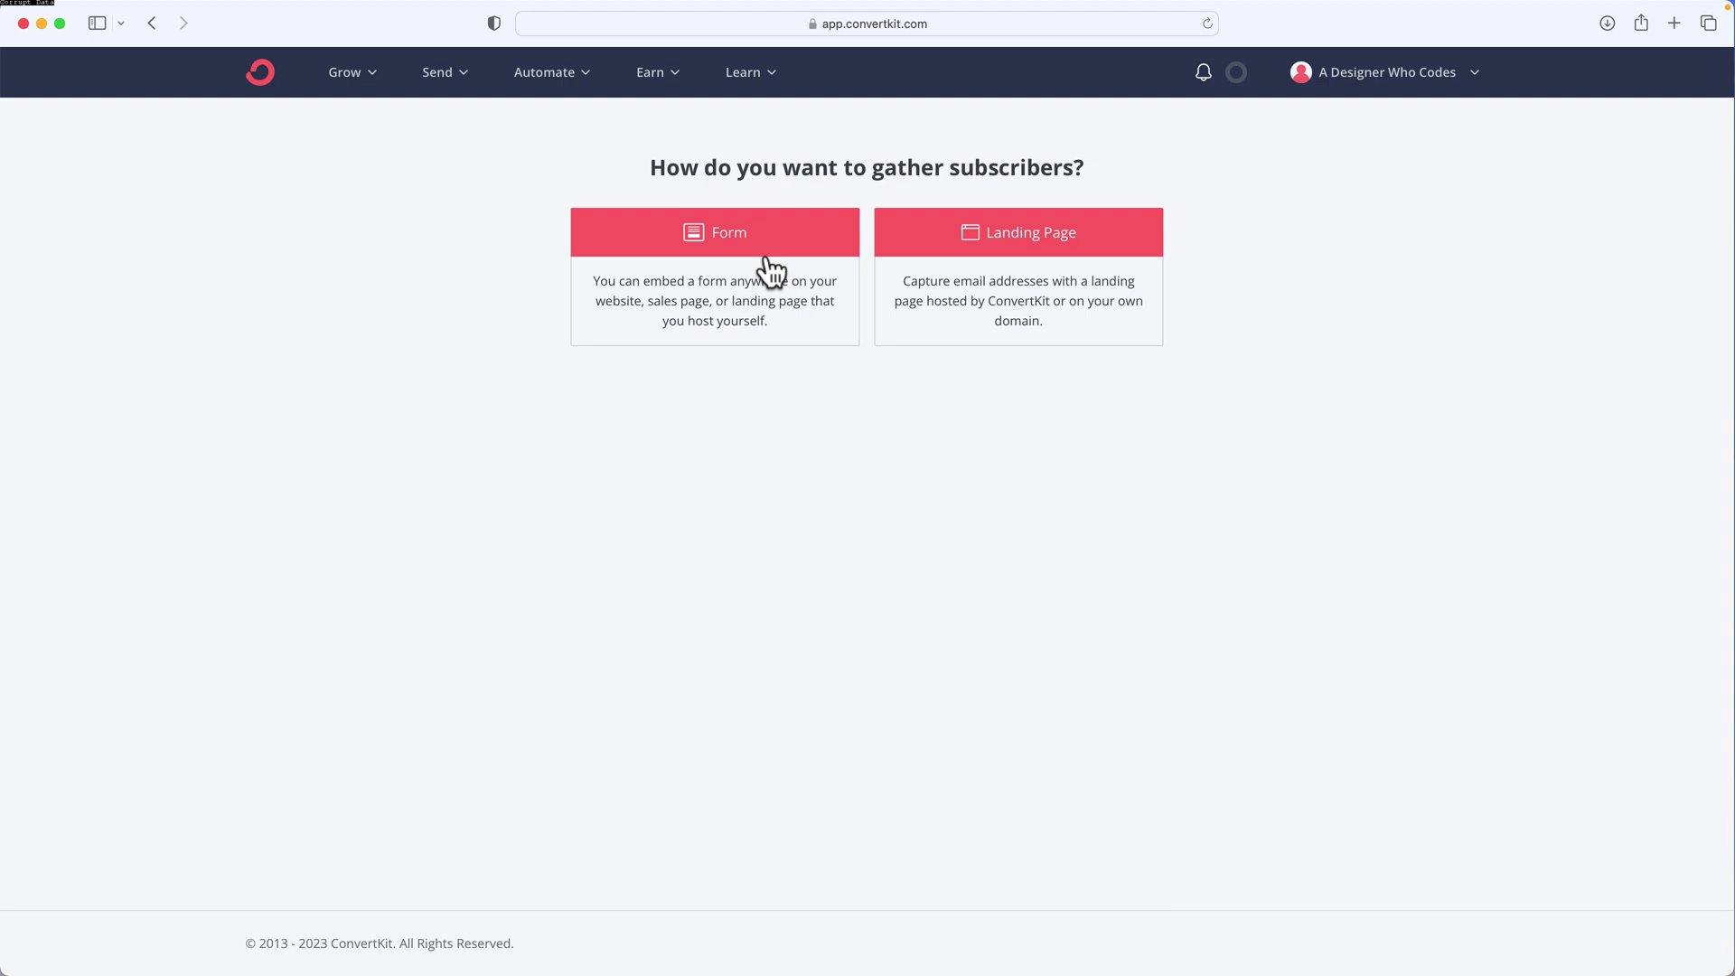
left_click(995, 245)
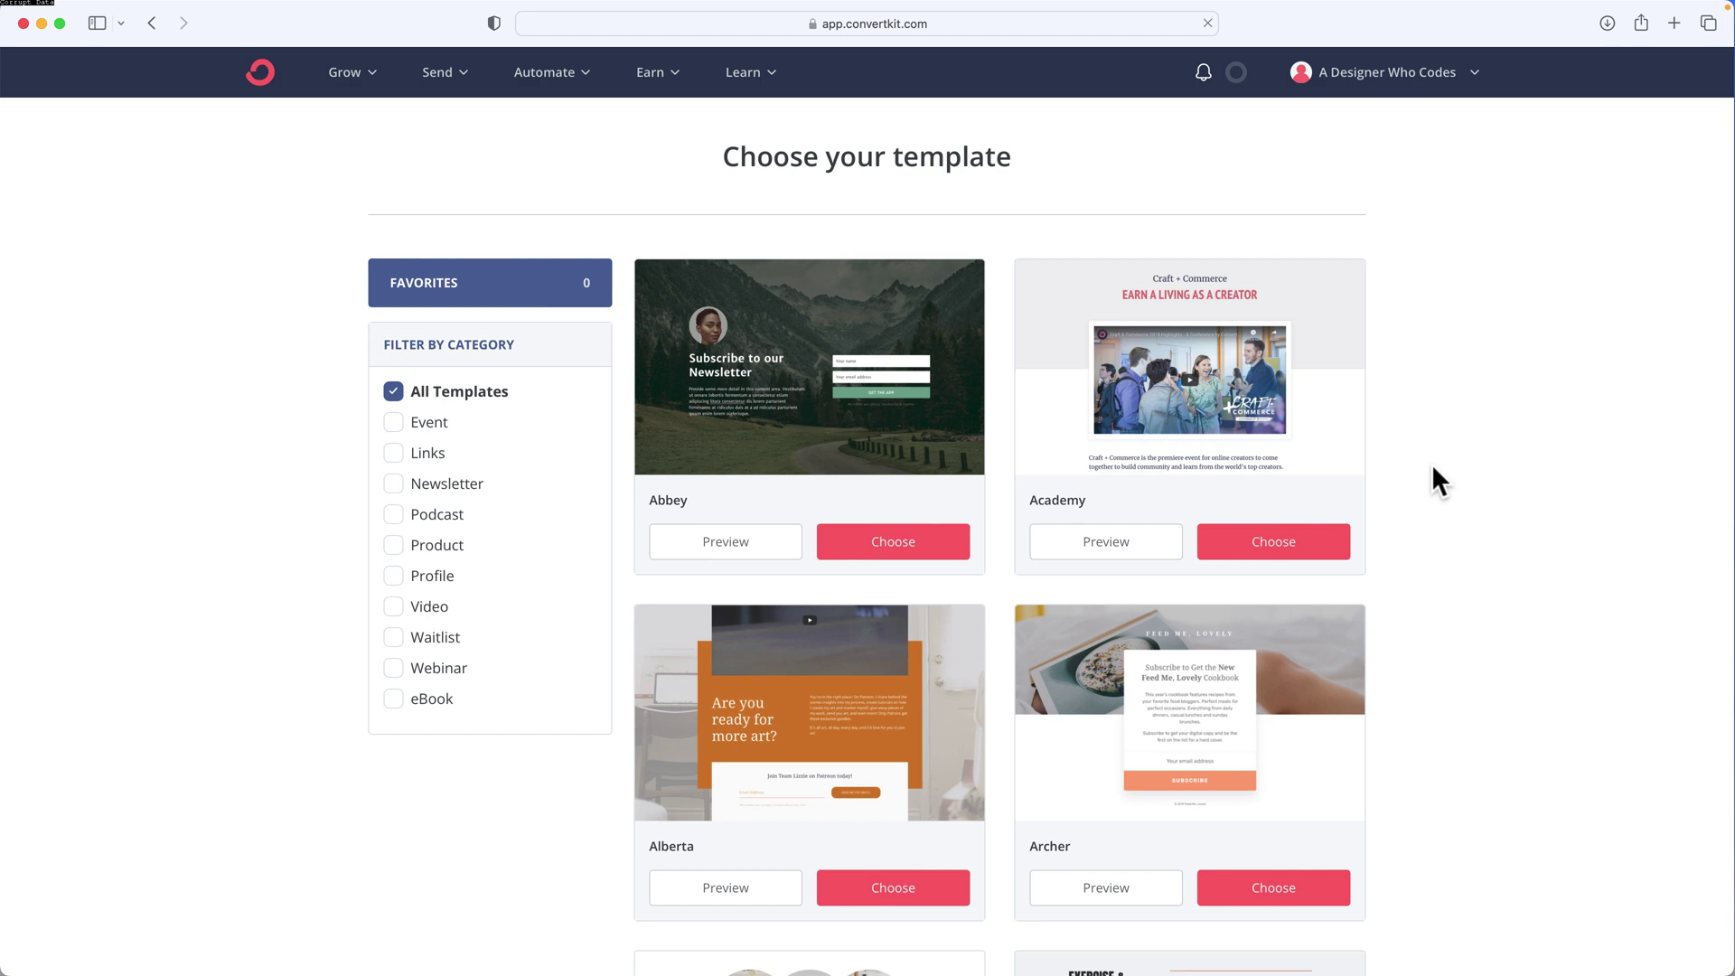
Search the template gallery for 'park' and scroll to the Park template
key("super+f")
type("par")
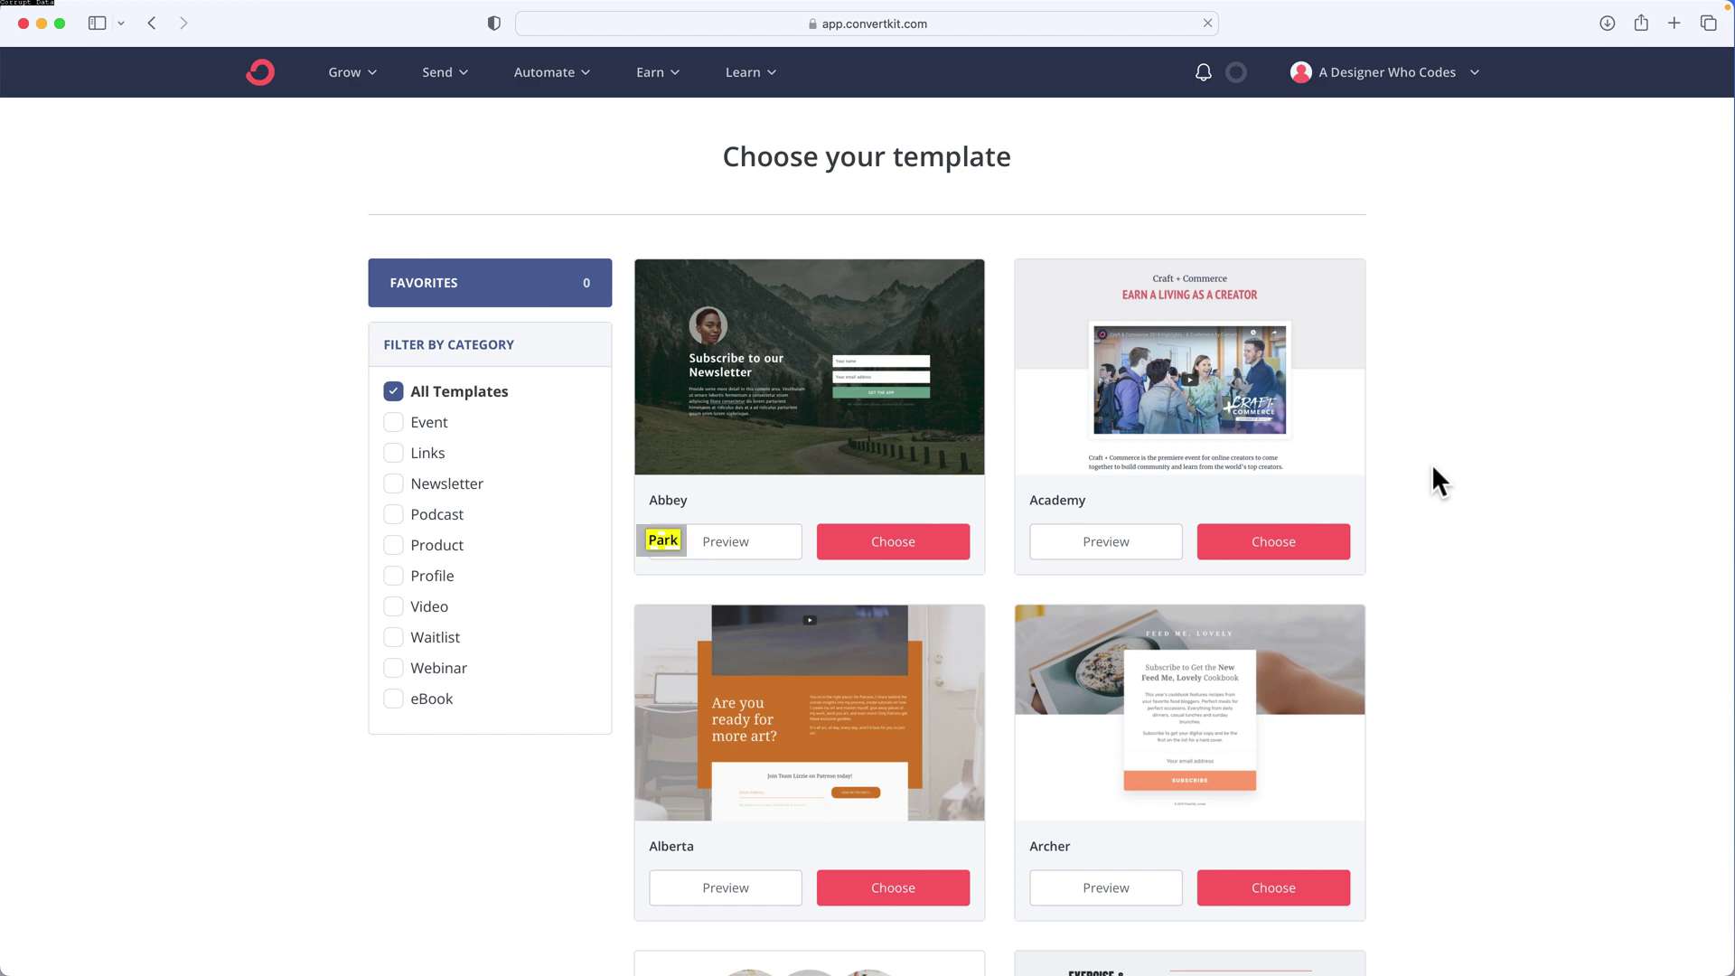
type("k")
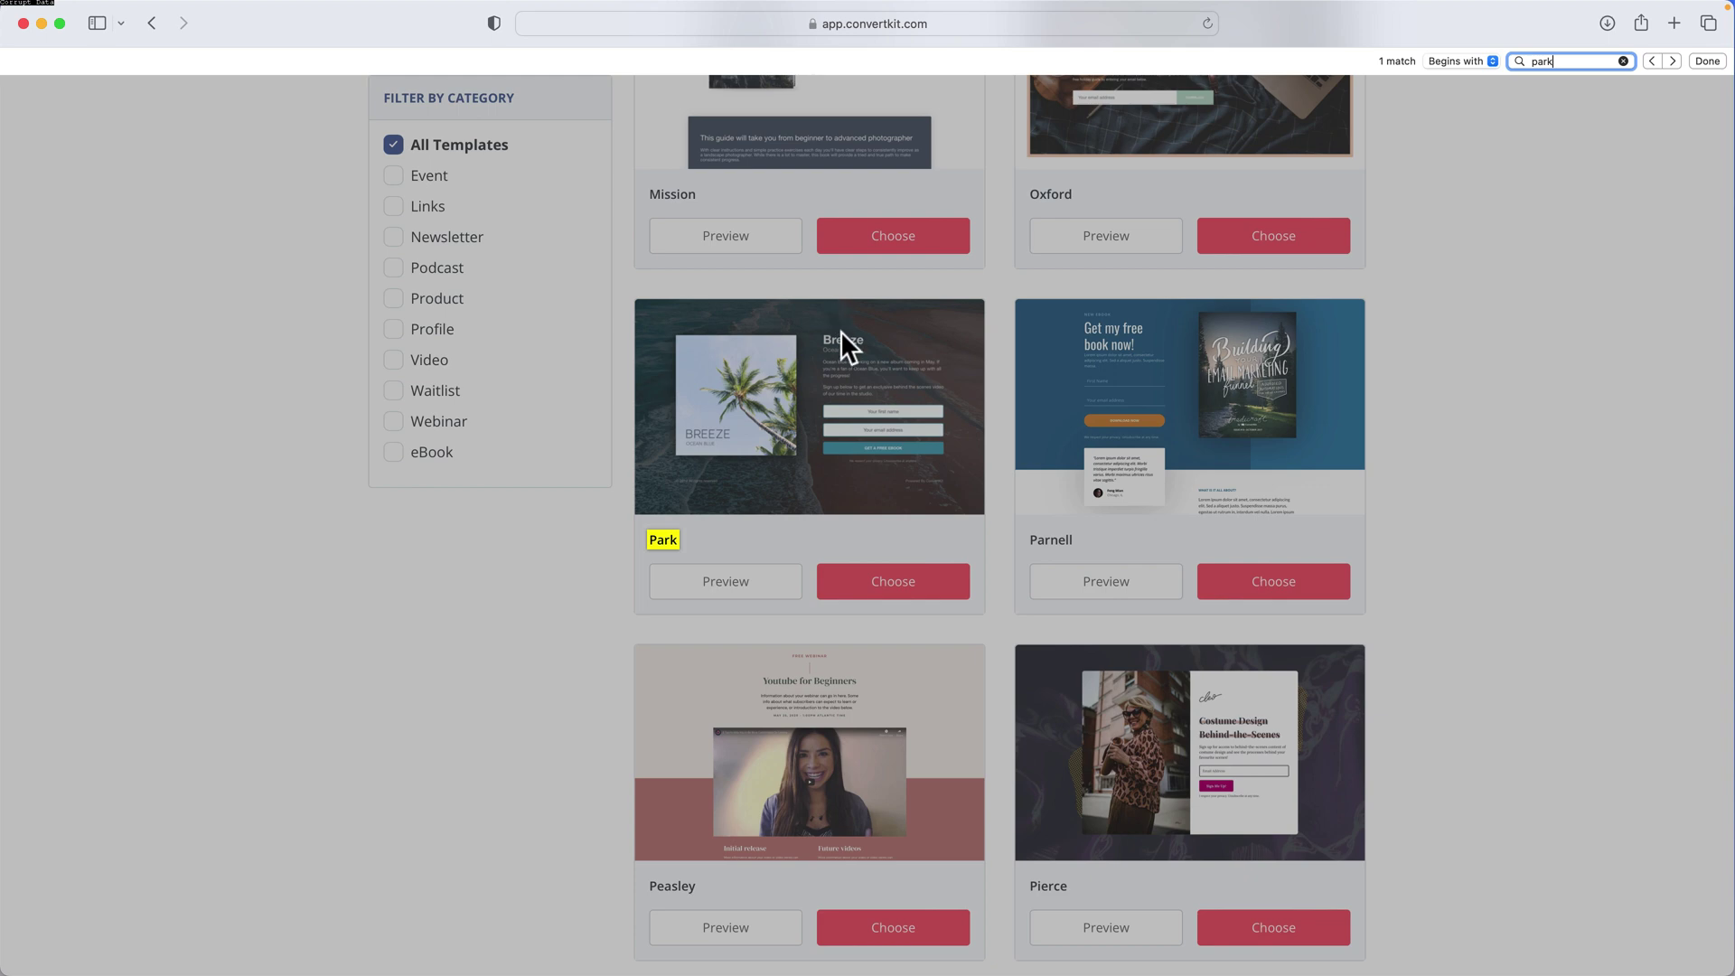
key("Escape")
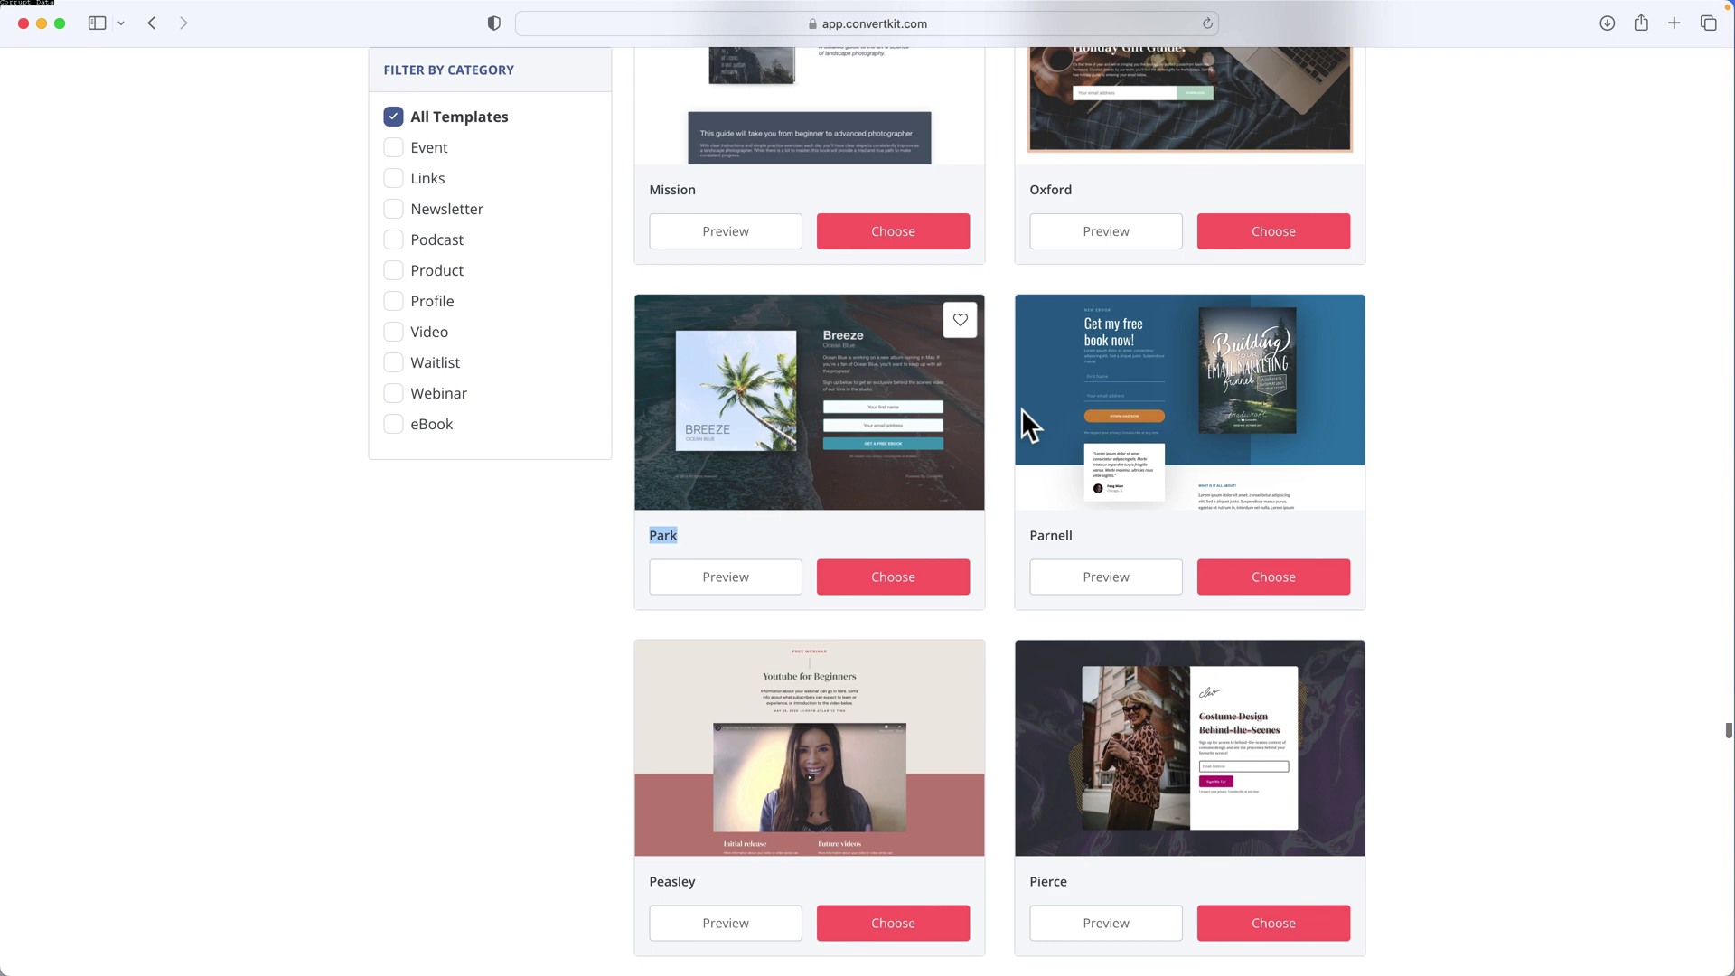
scroll(1021, 408, "up", 10)
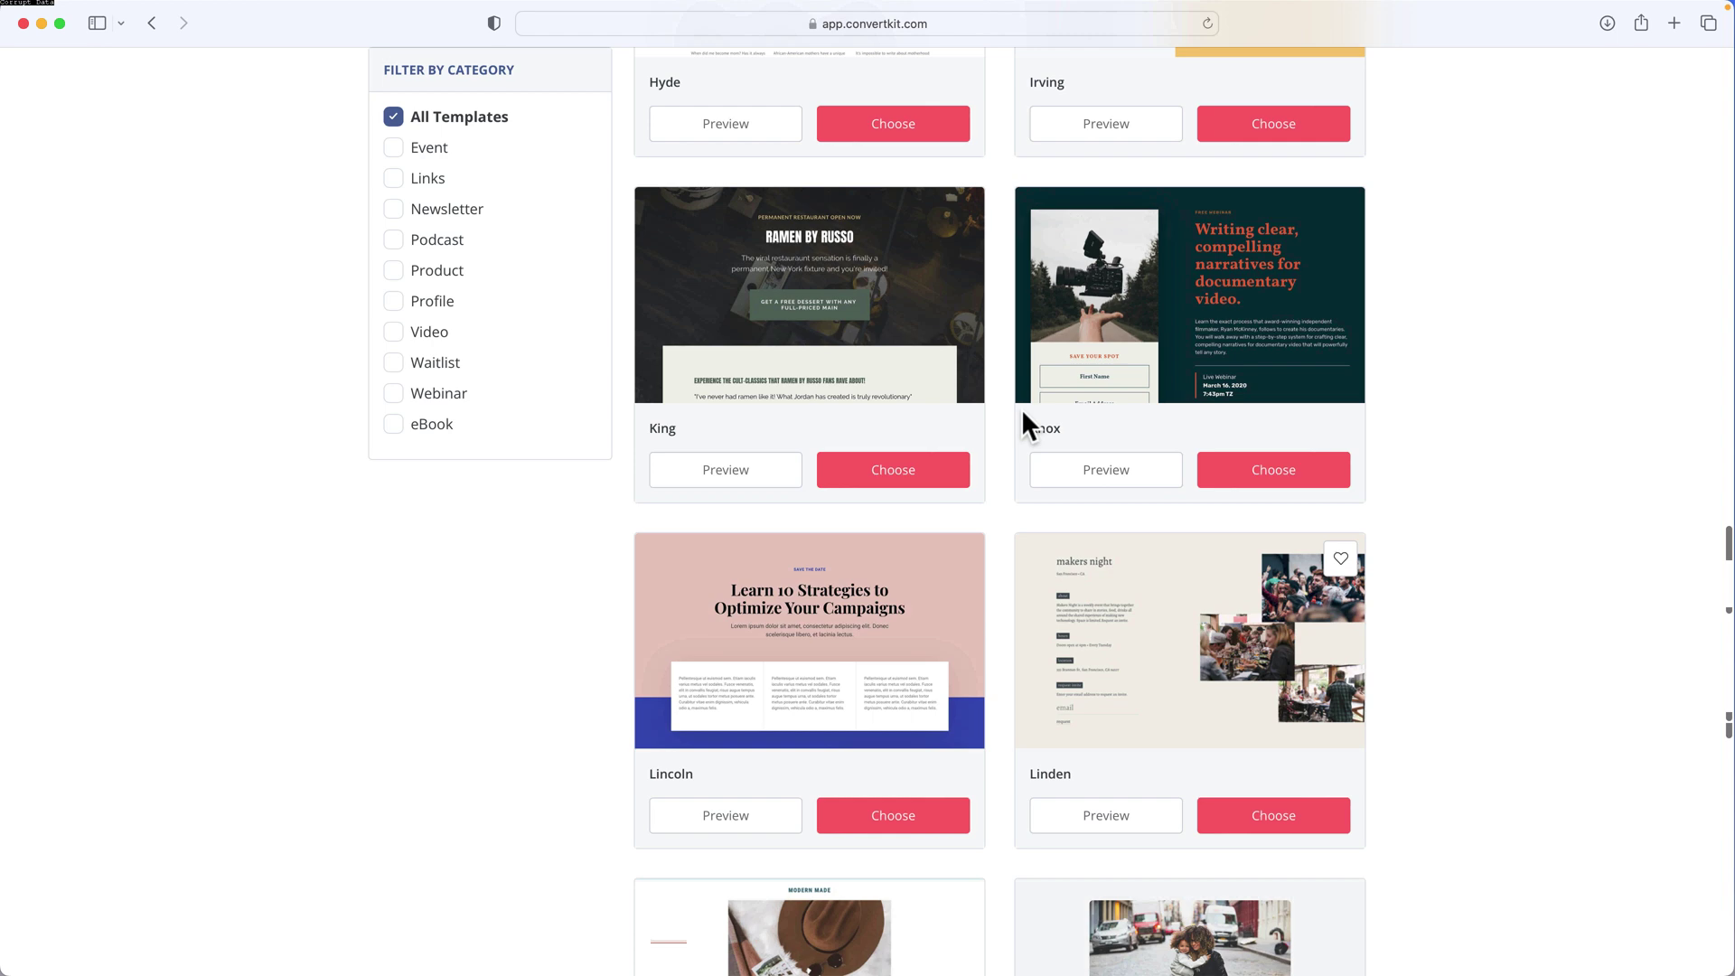
scroll(1021, 408, "down", 6)
scroll(1022, 409, "down", 4)
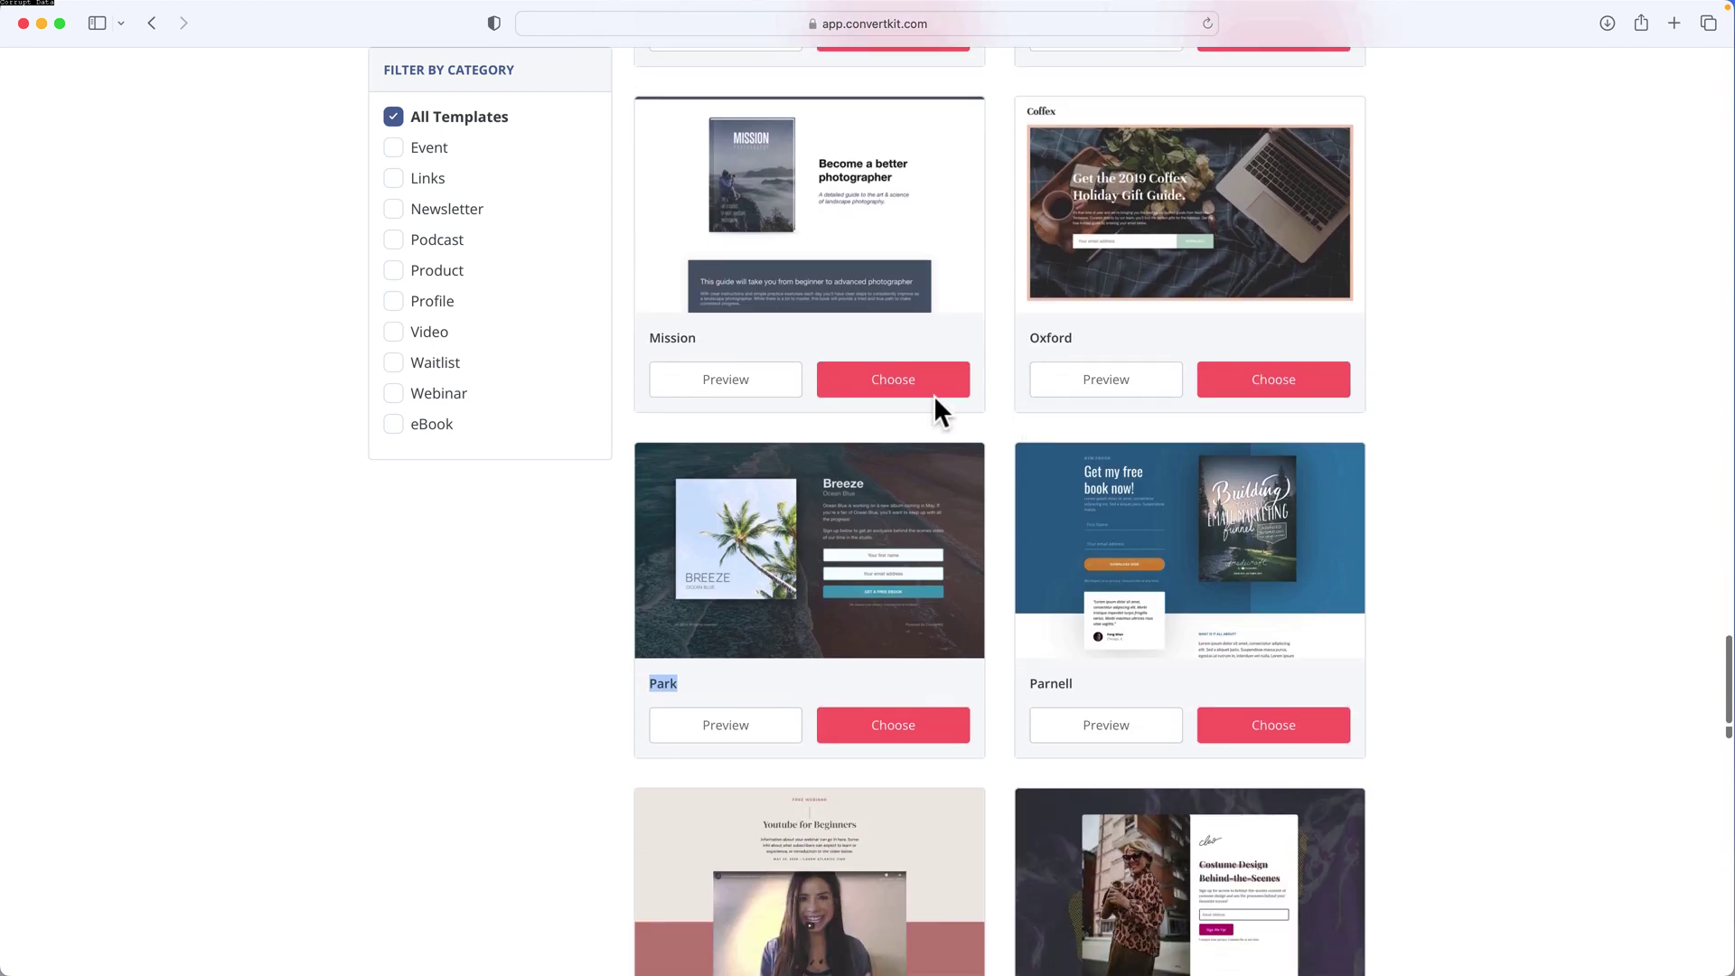
Choose the Park template and title the page 'YouTube Example Landing Page'
scroll(866, 633, "down", 2)
left_click(864, 623)
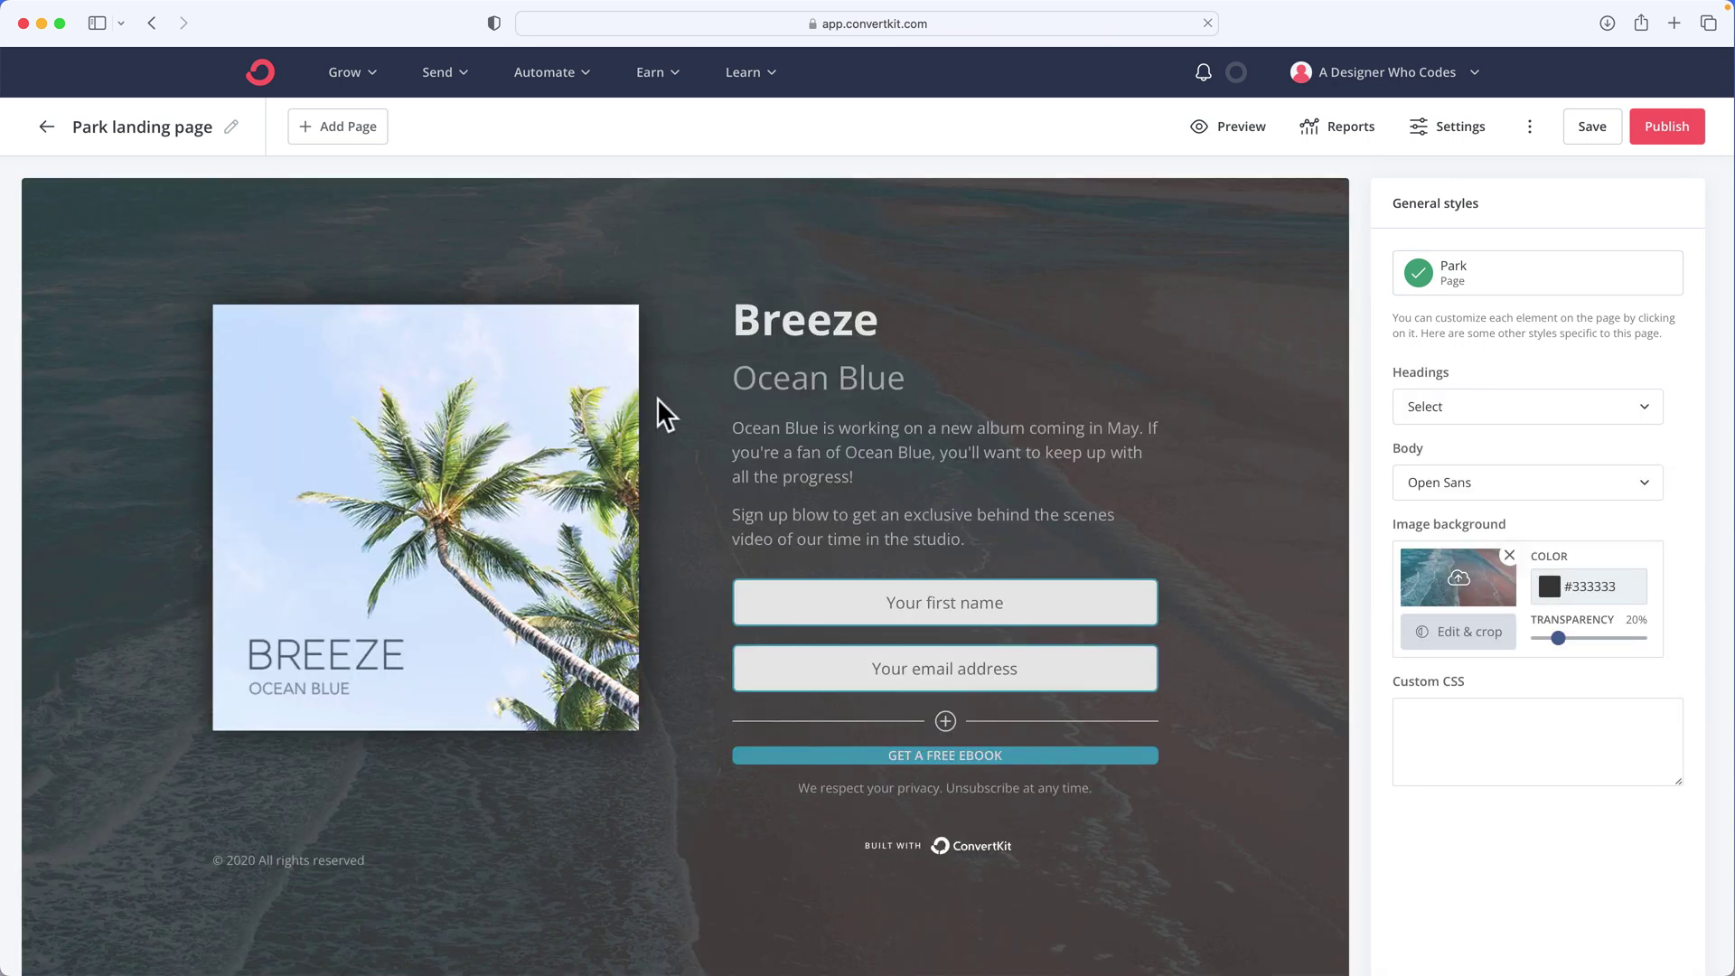
left_click(205, 128)
type("YouTY")
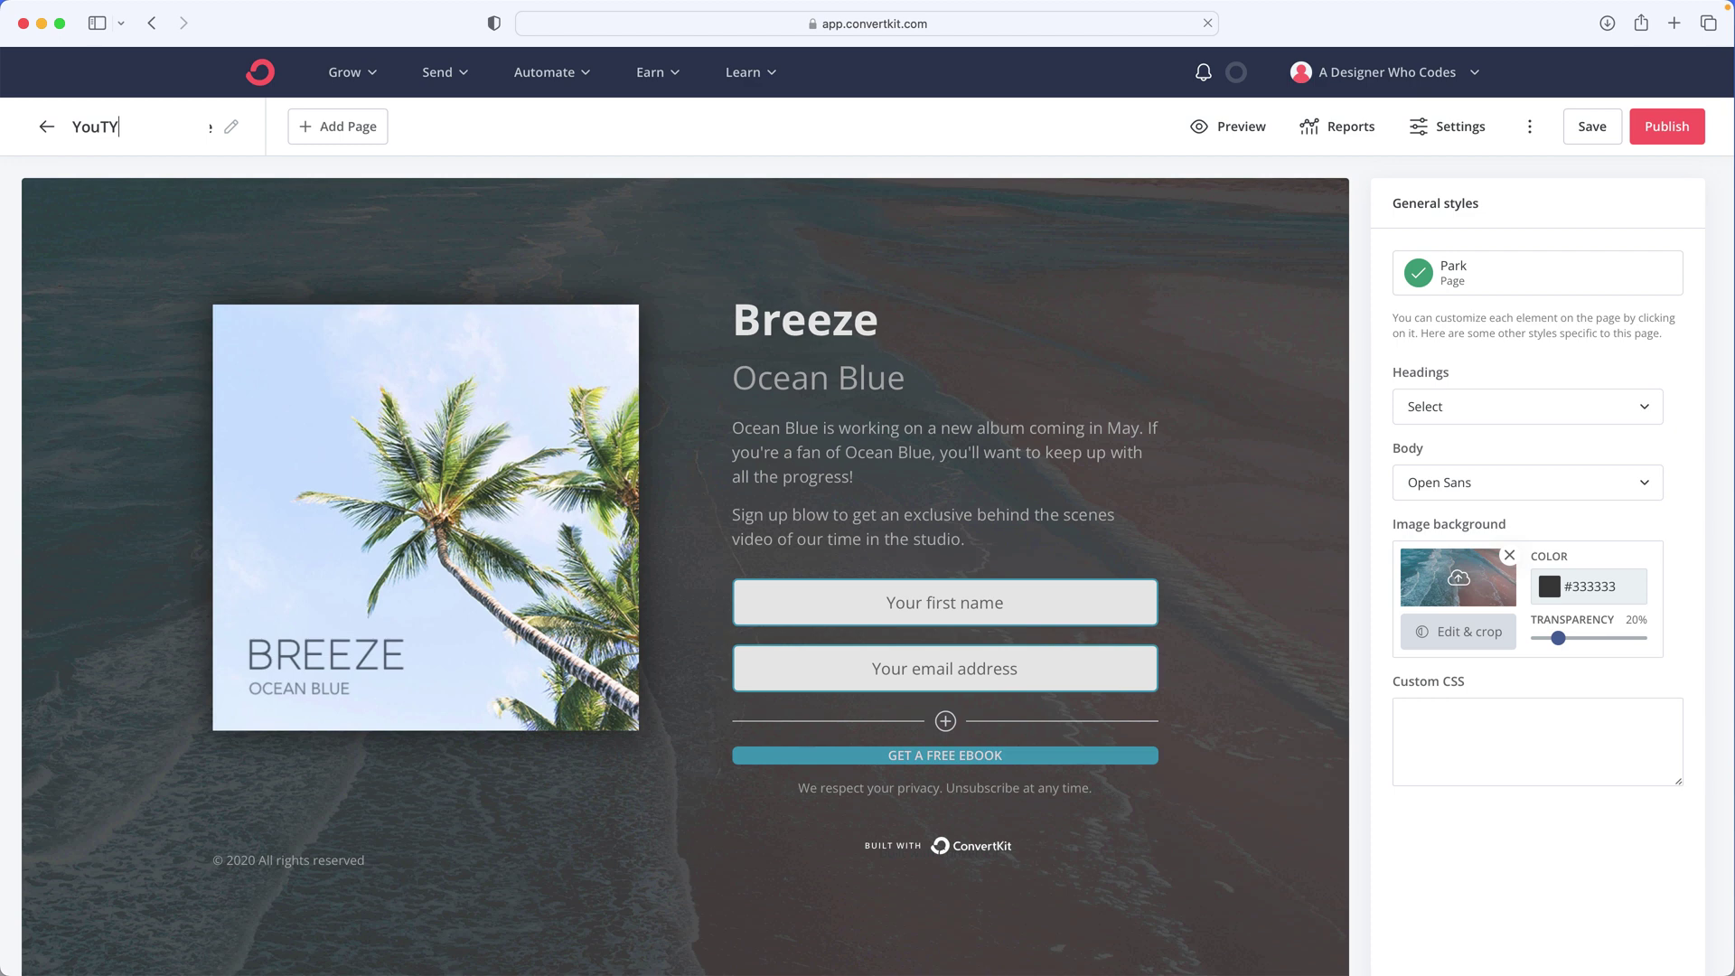
key("BackSpace")
type("ube Example Landing Page")
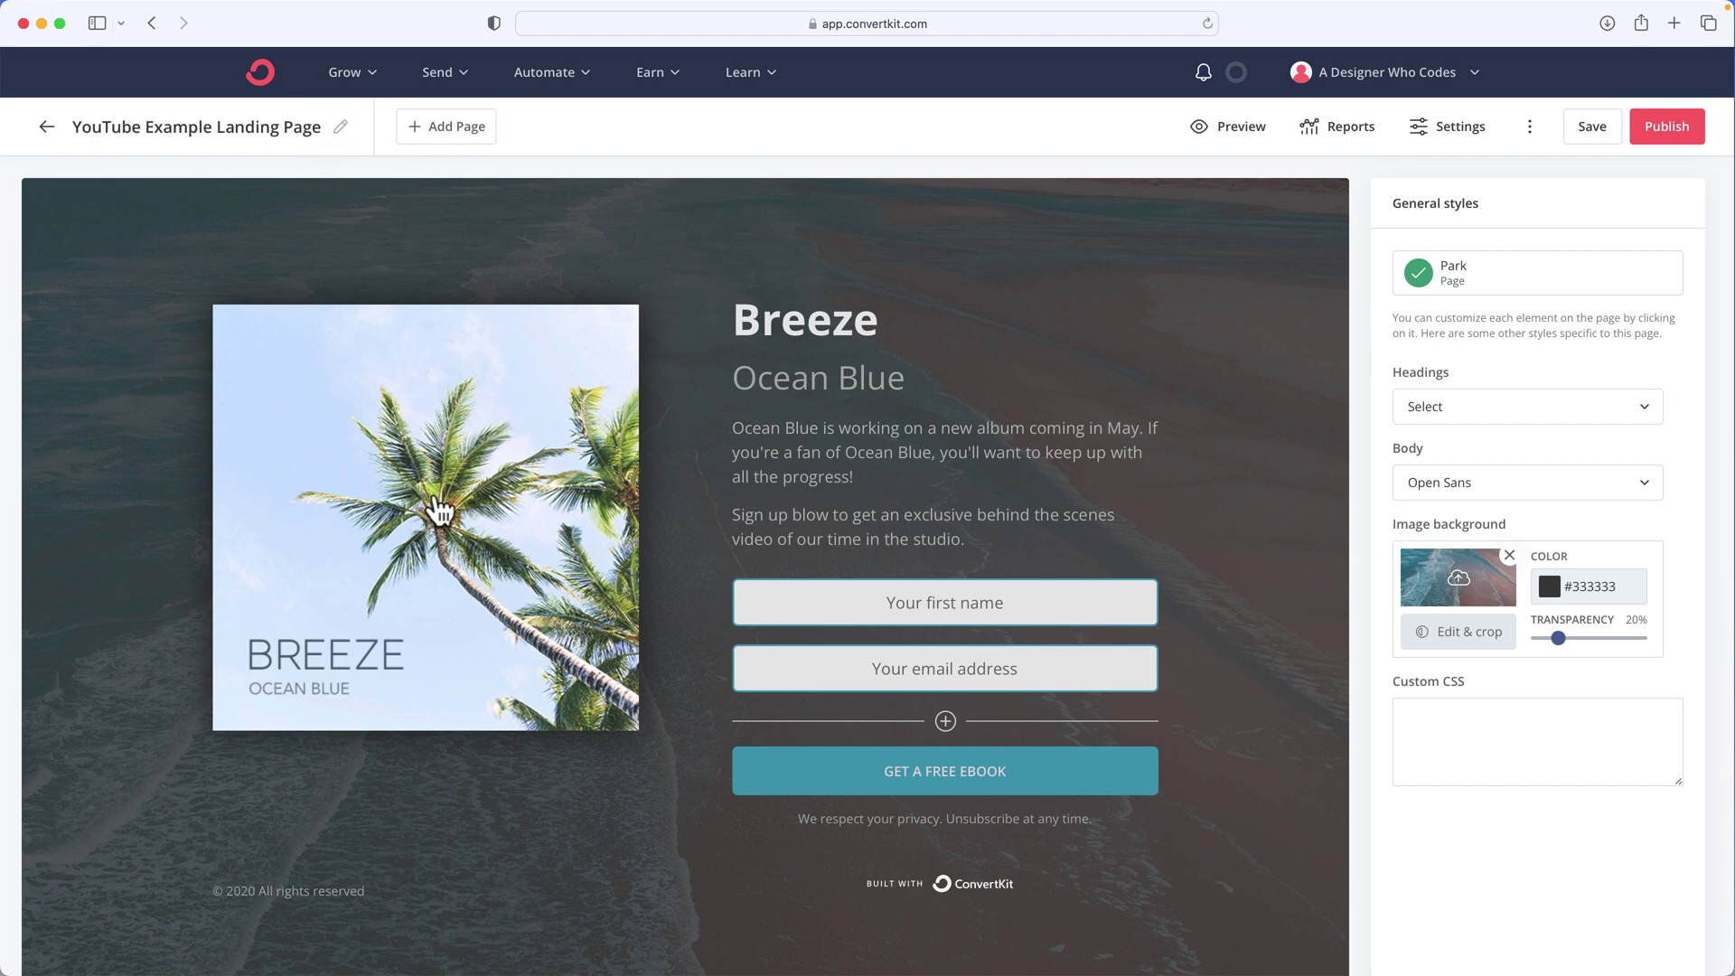
left_click(442, 510)
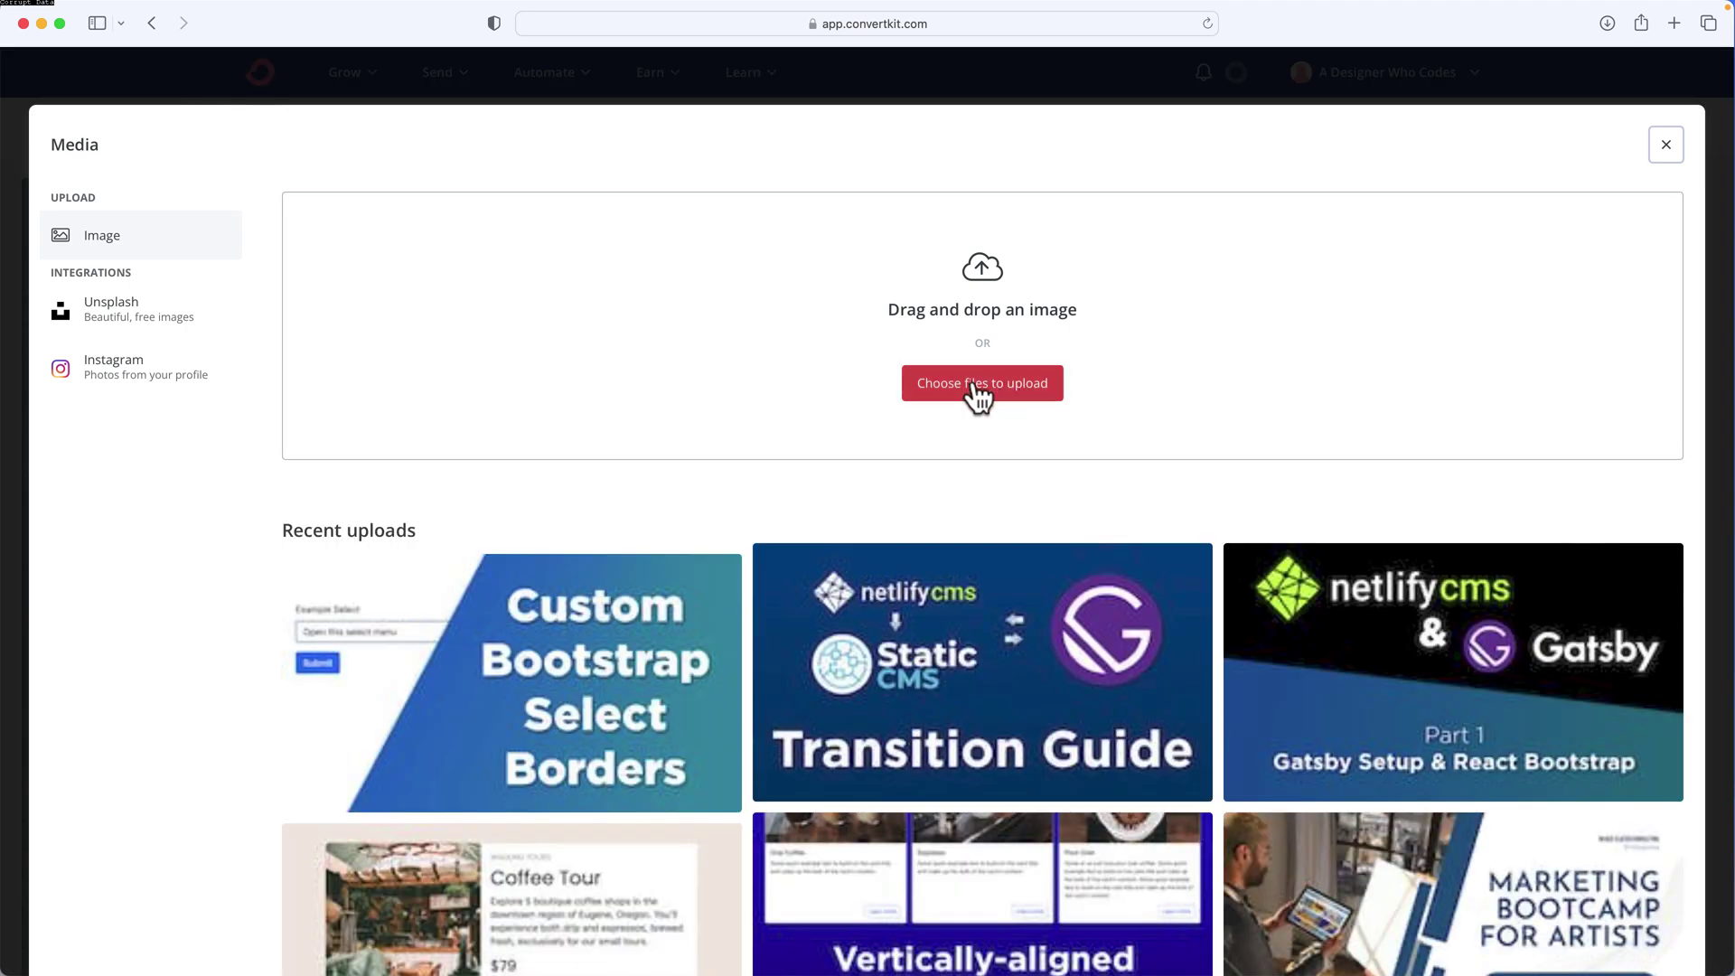
Upload how-to-guide.jpg from the how-to-guide folder as the cover image
left_click(976, 387)
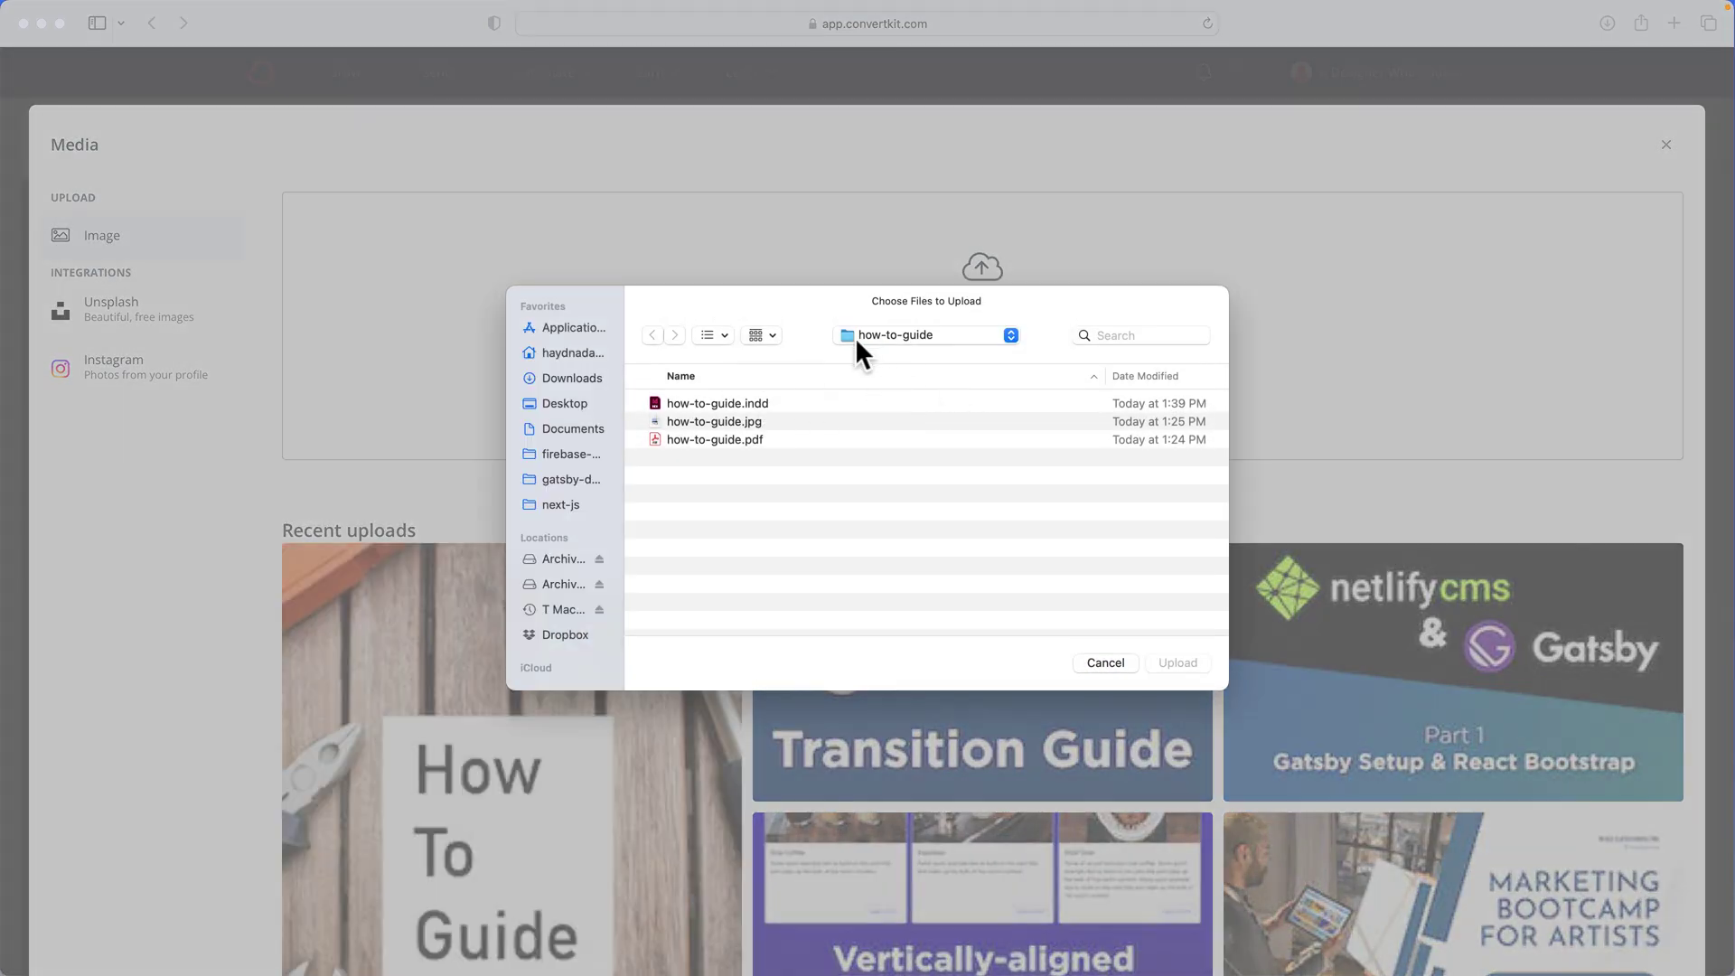
left_click(719, 423)
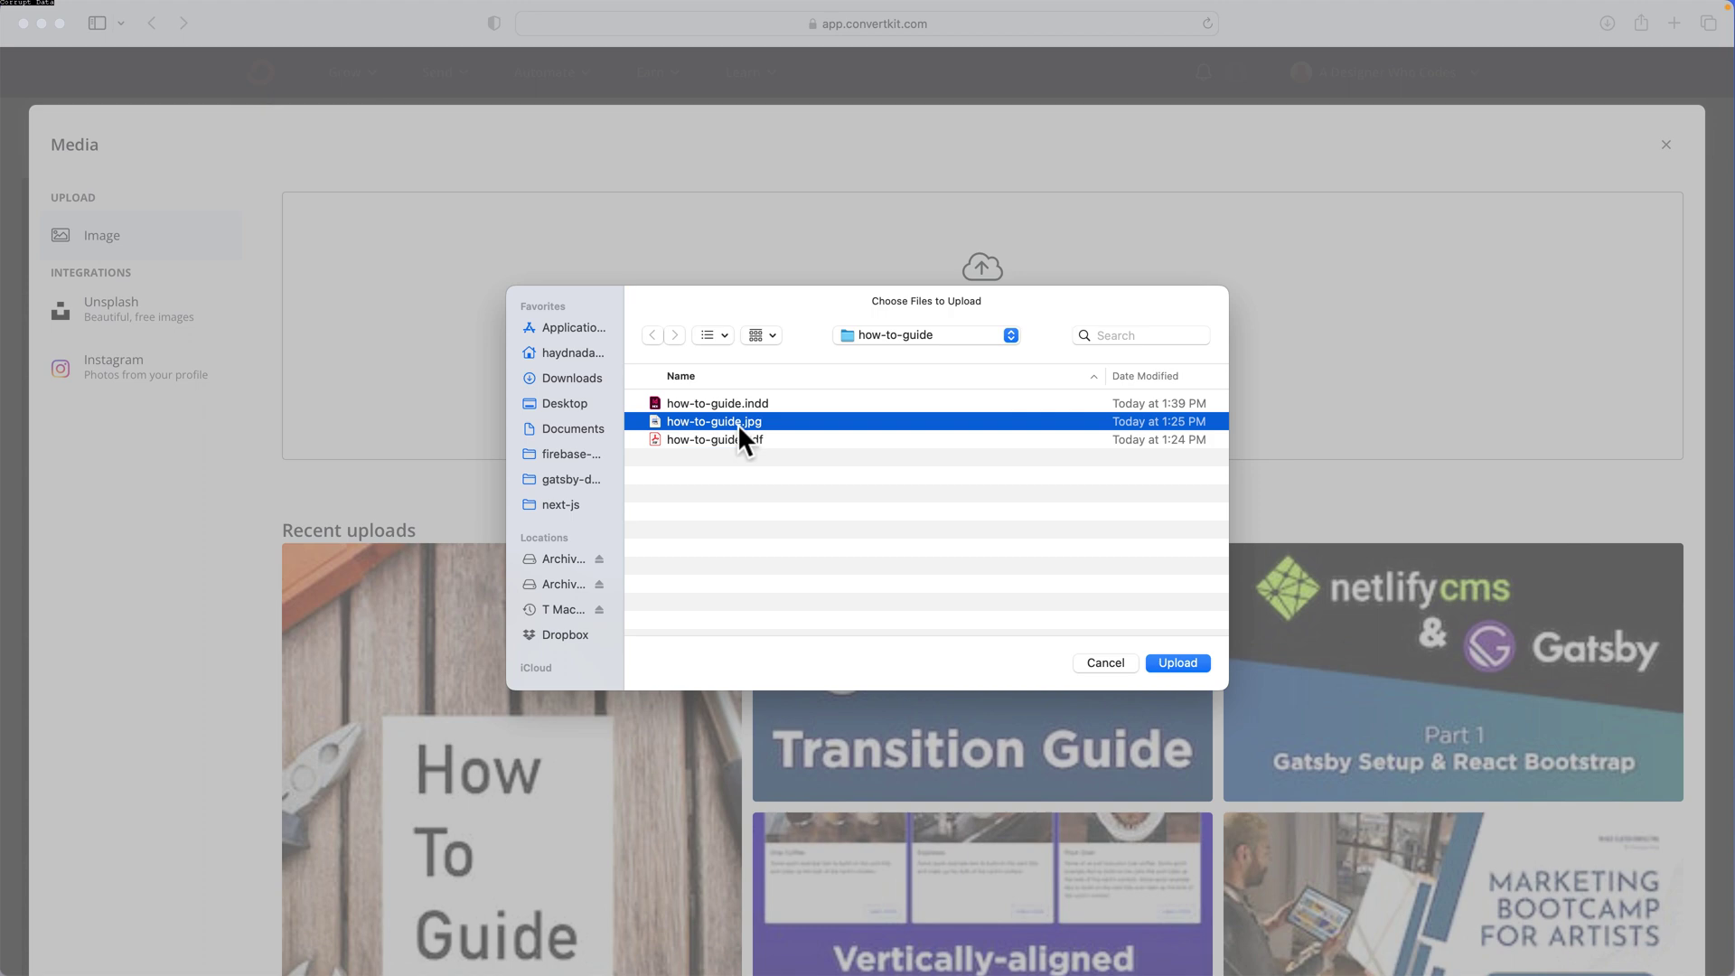
left_click(1098, 663)
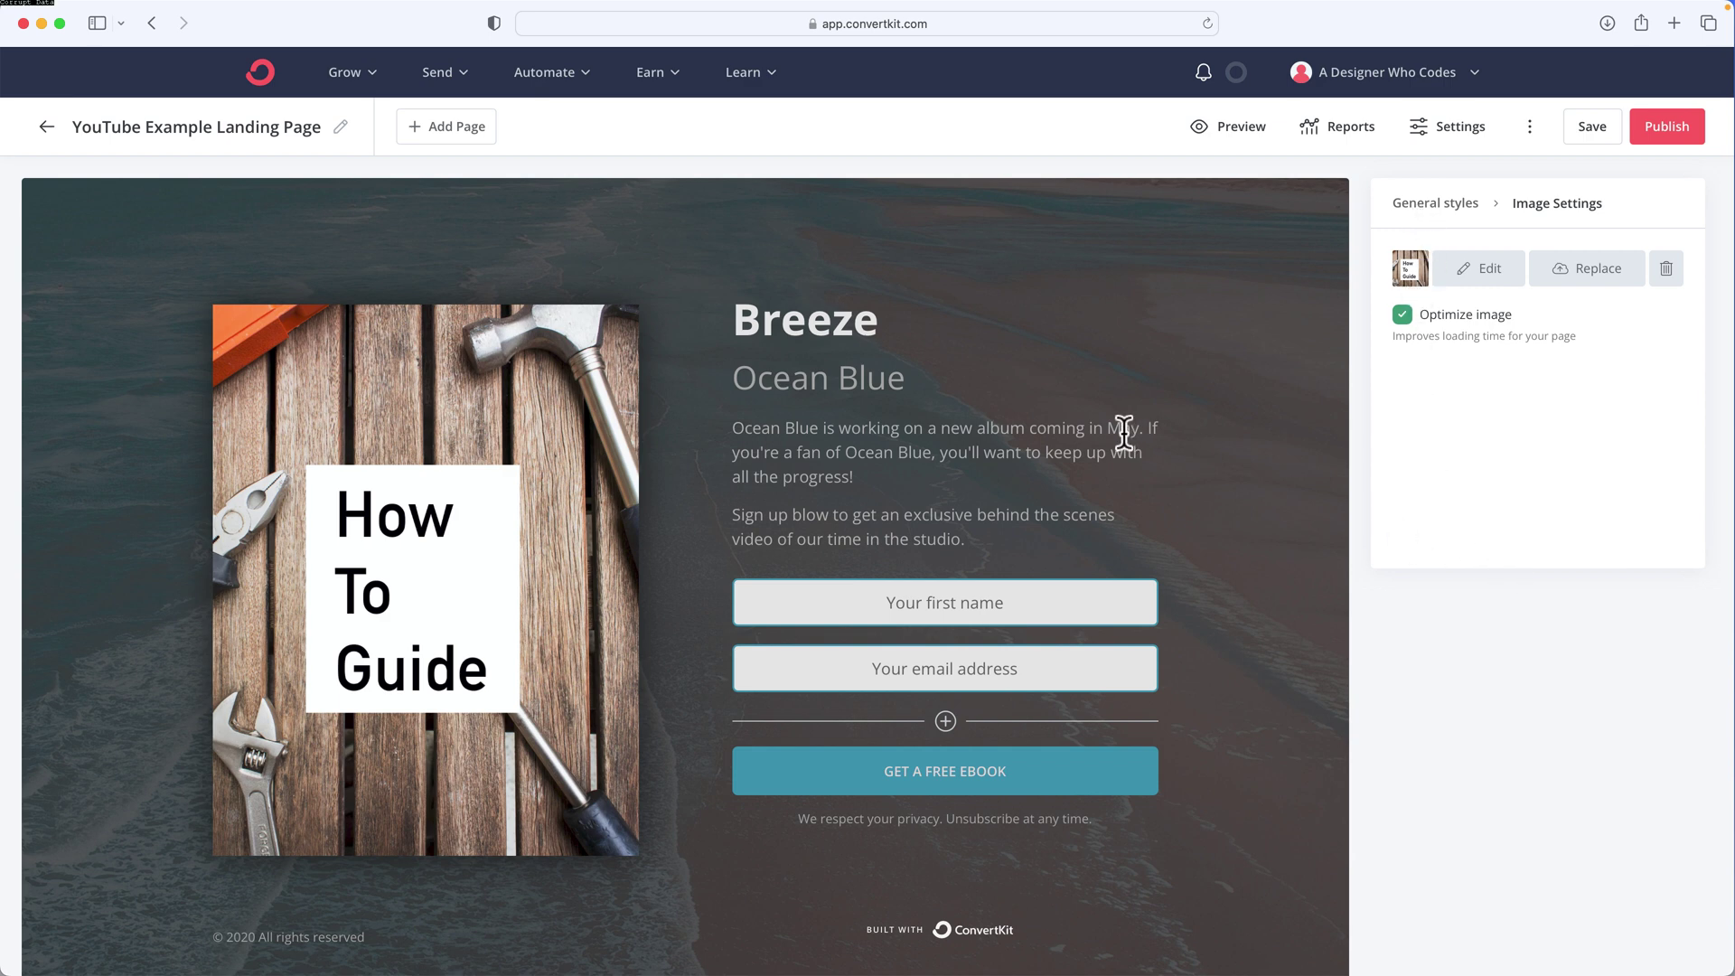
Close the Media dialog and delete the copyright line from the page footer
scroll(1124, 431, "down", 3)
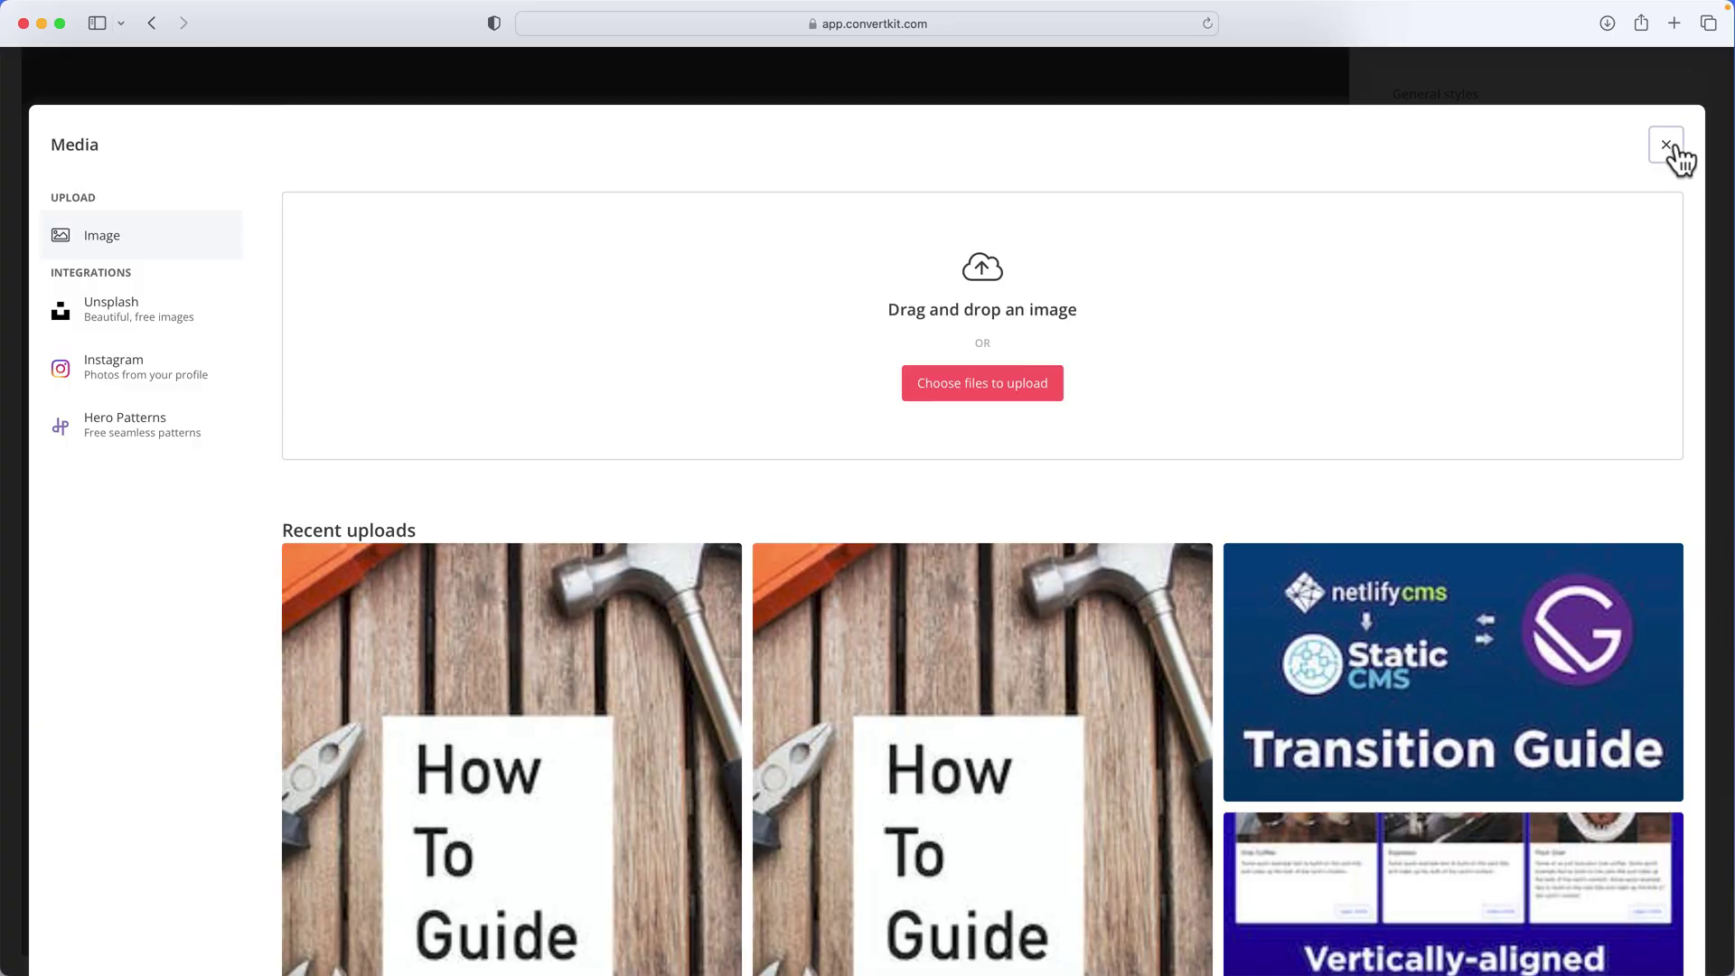
left_click(1672, 155)
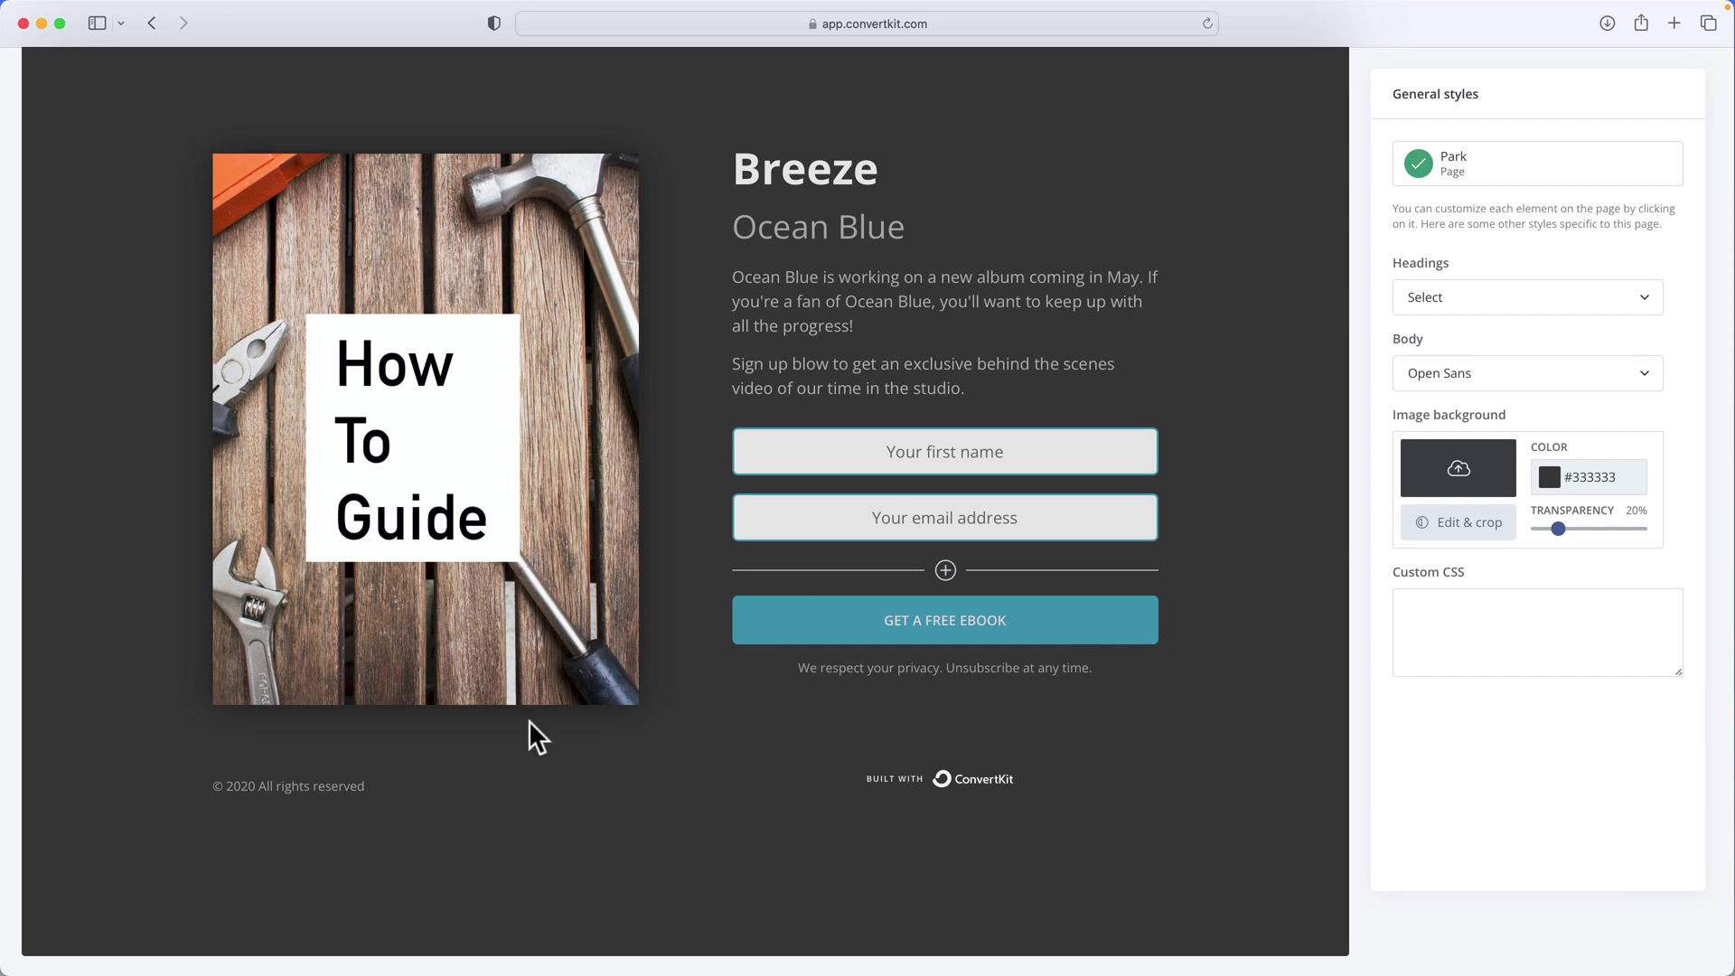
triple_click(254, 786)
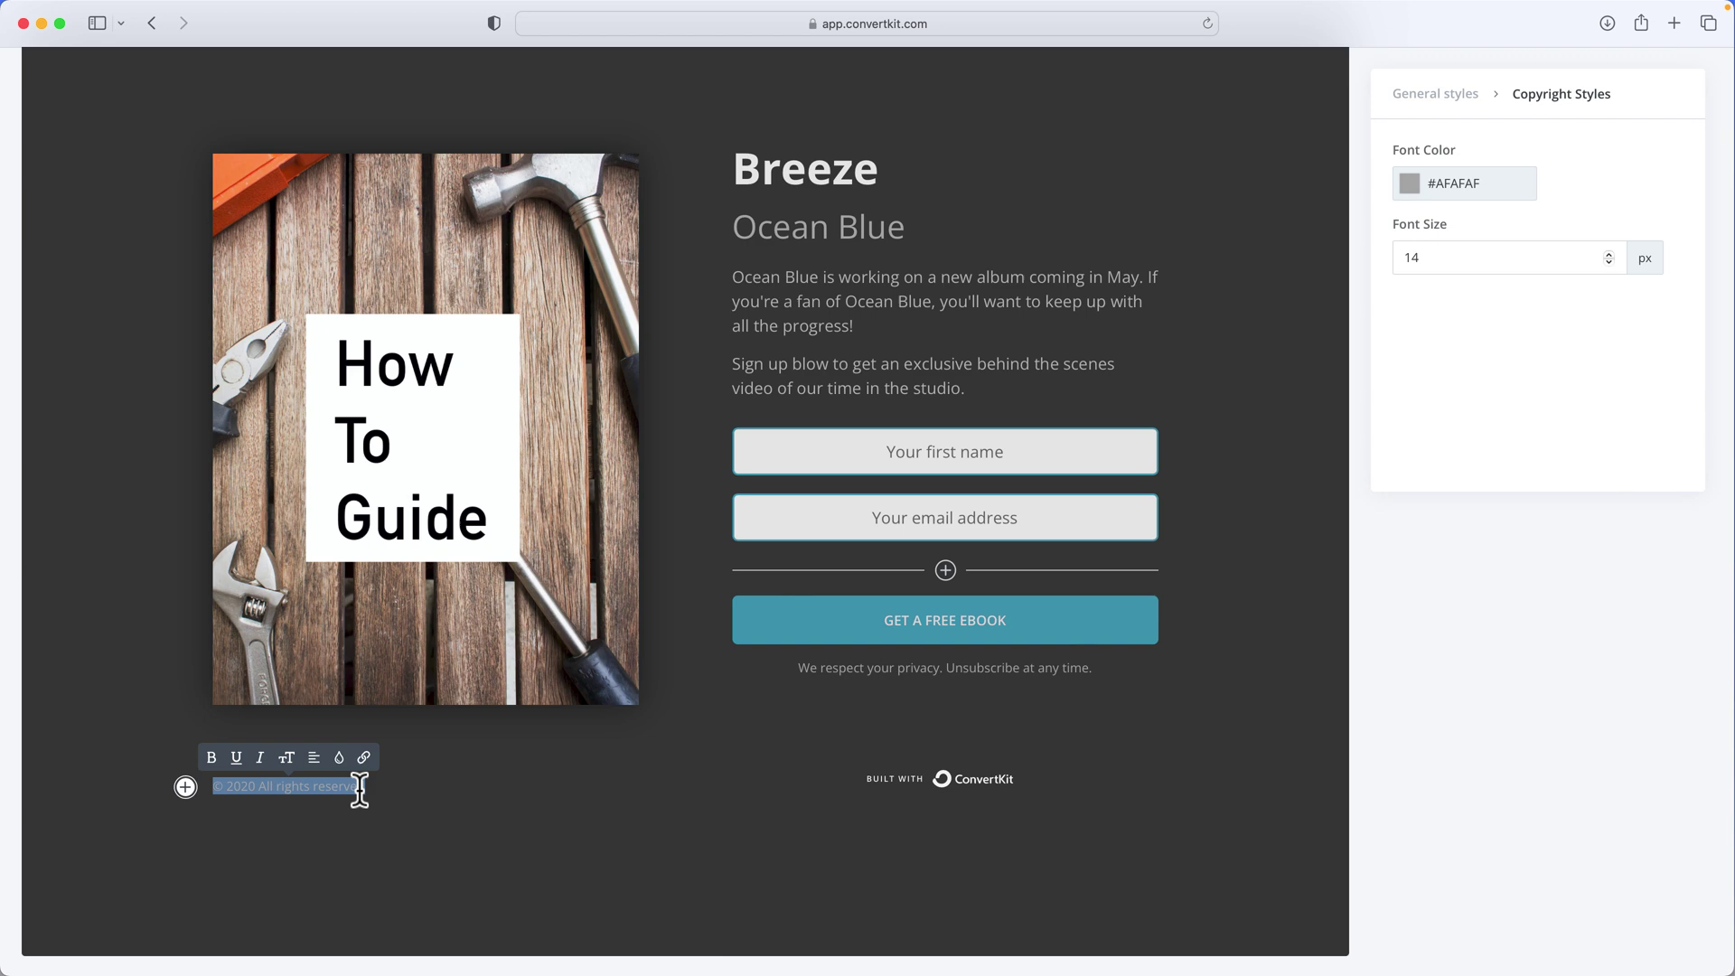
key("BackSpace")
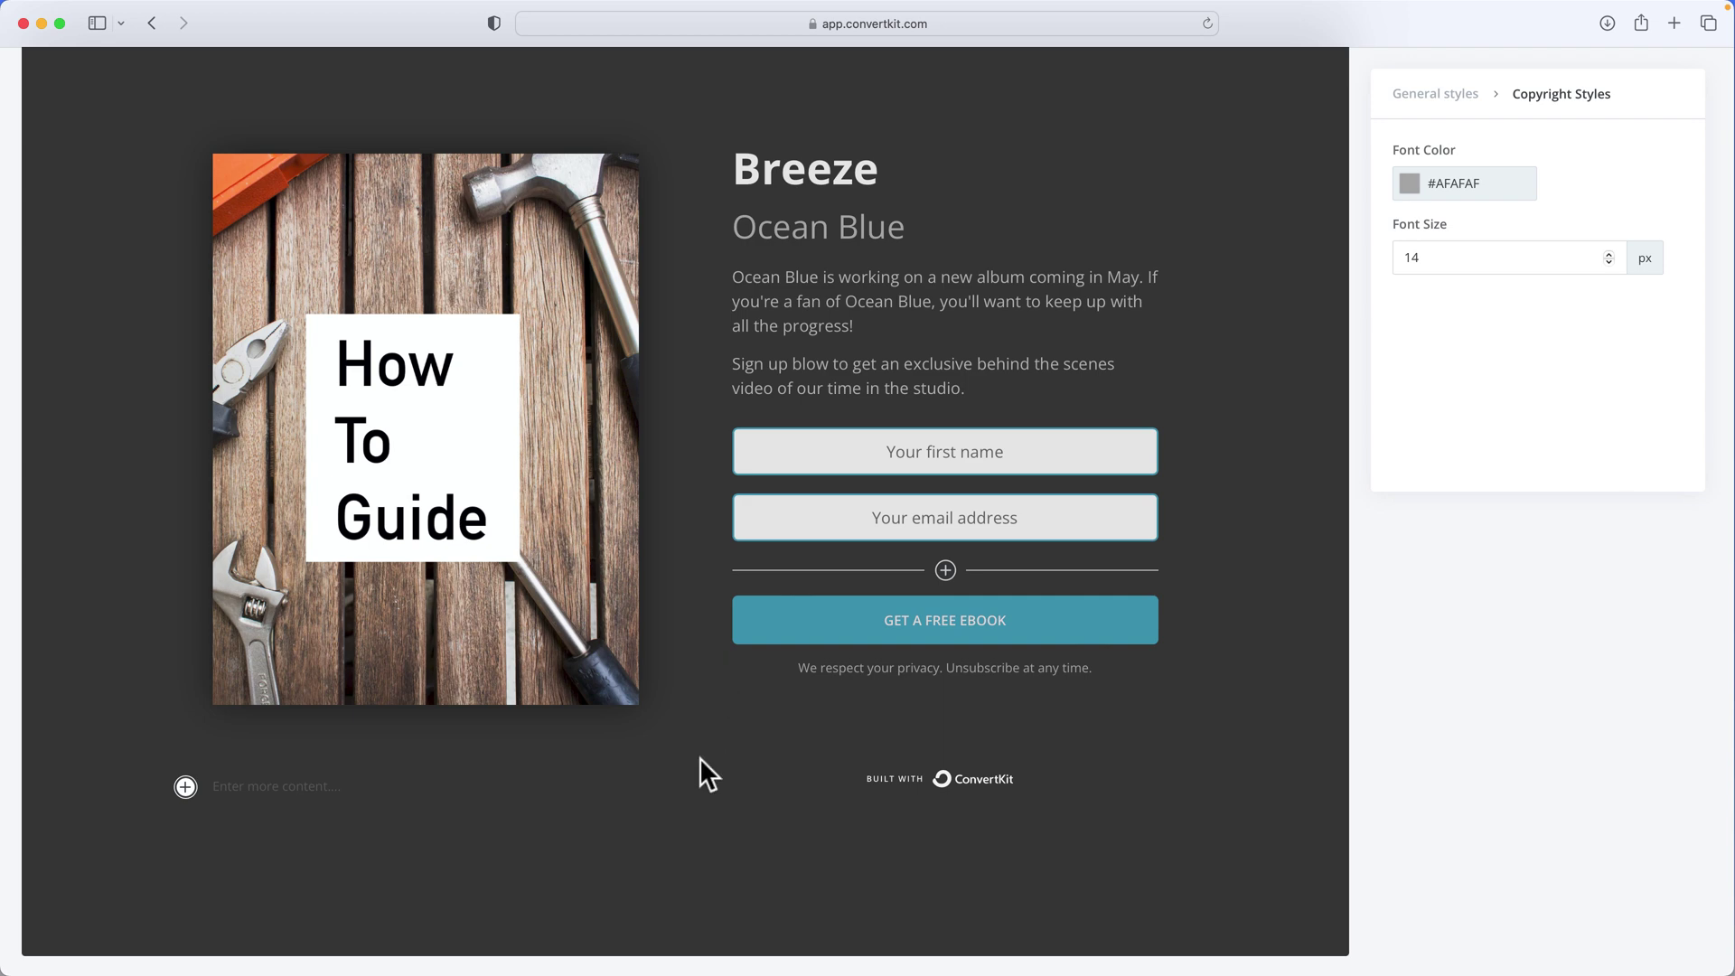
left_click(909, 795)
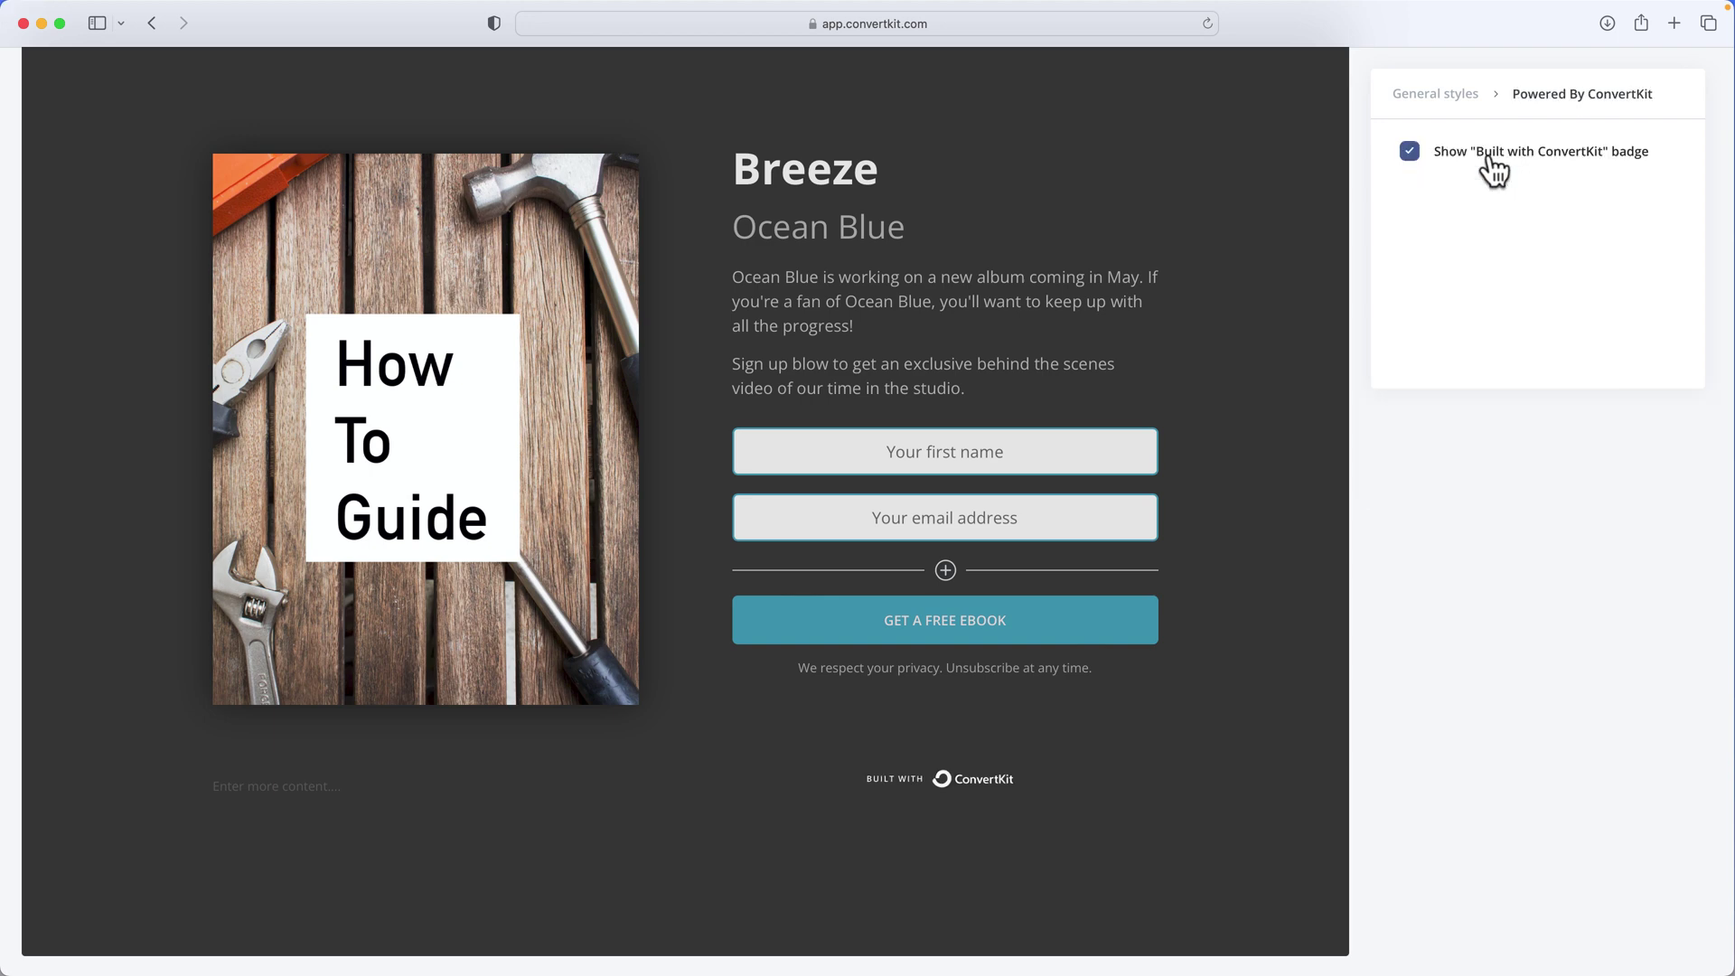
Hide the Built with ConvertKit badge and change the heading to 'Download the How To Guide'
left_click(1408, 152)
double_click(829, 168)
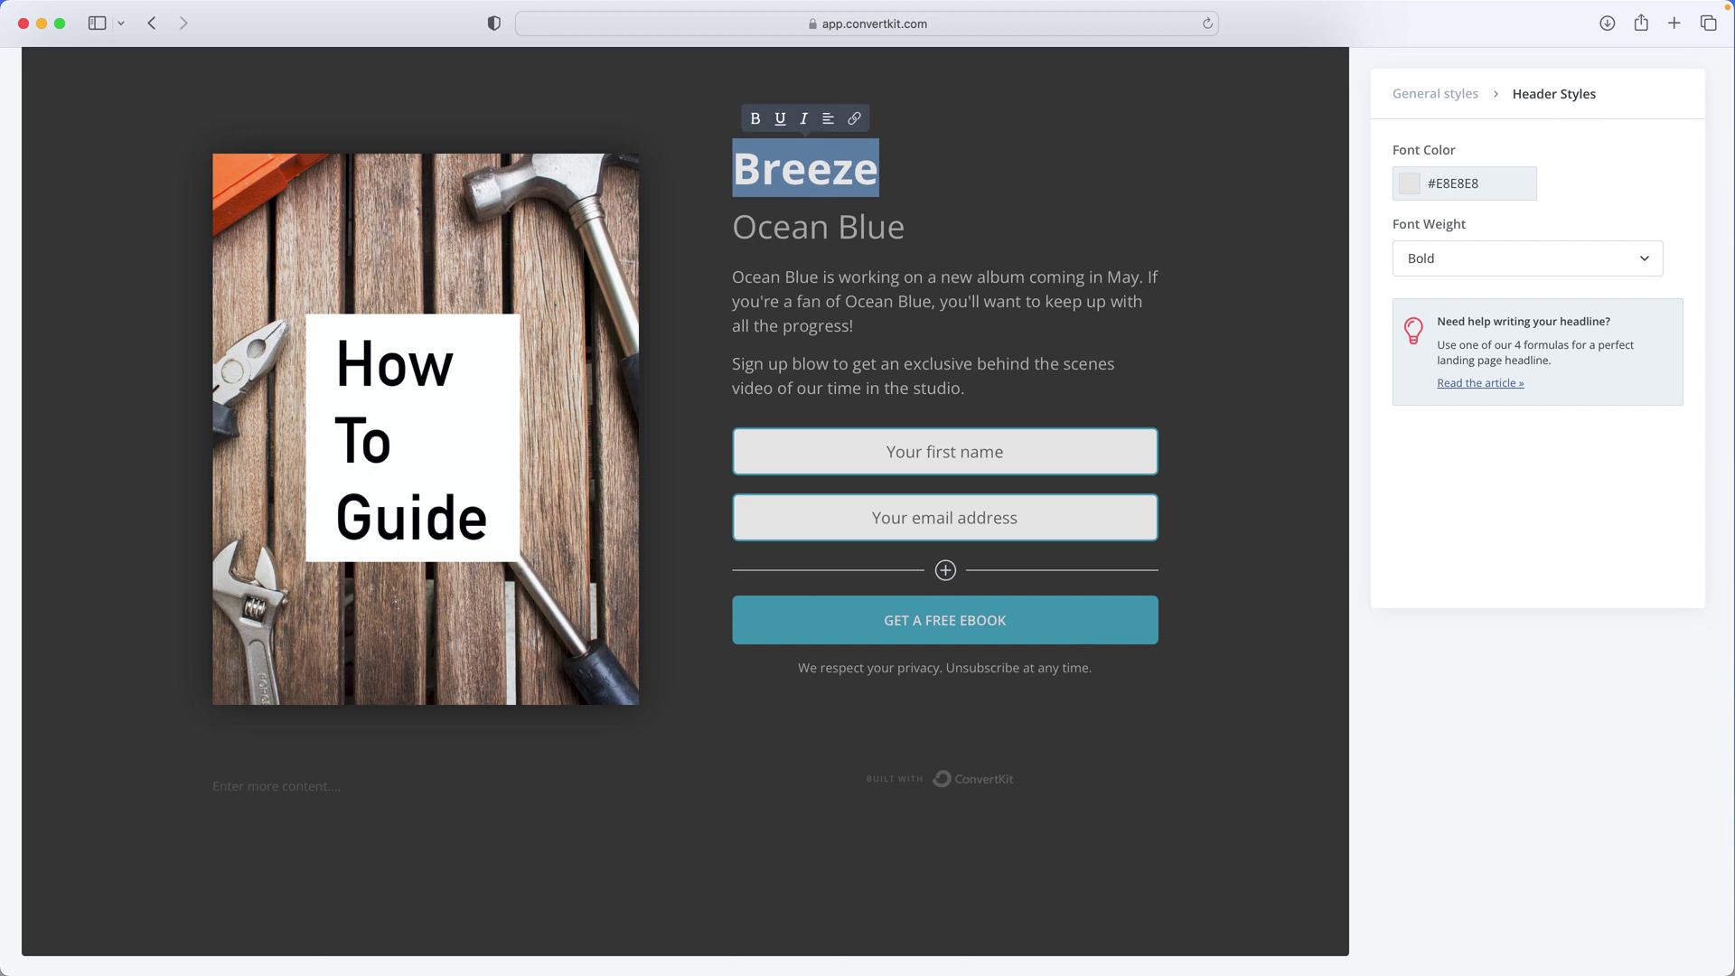
type("e How Go")
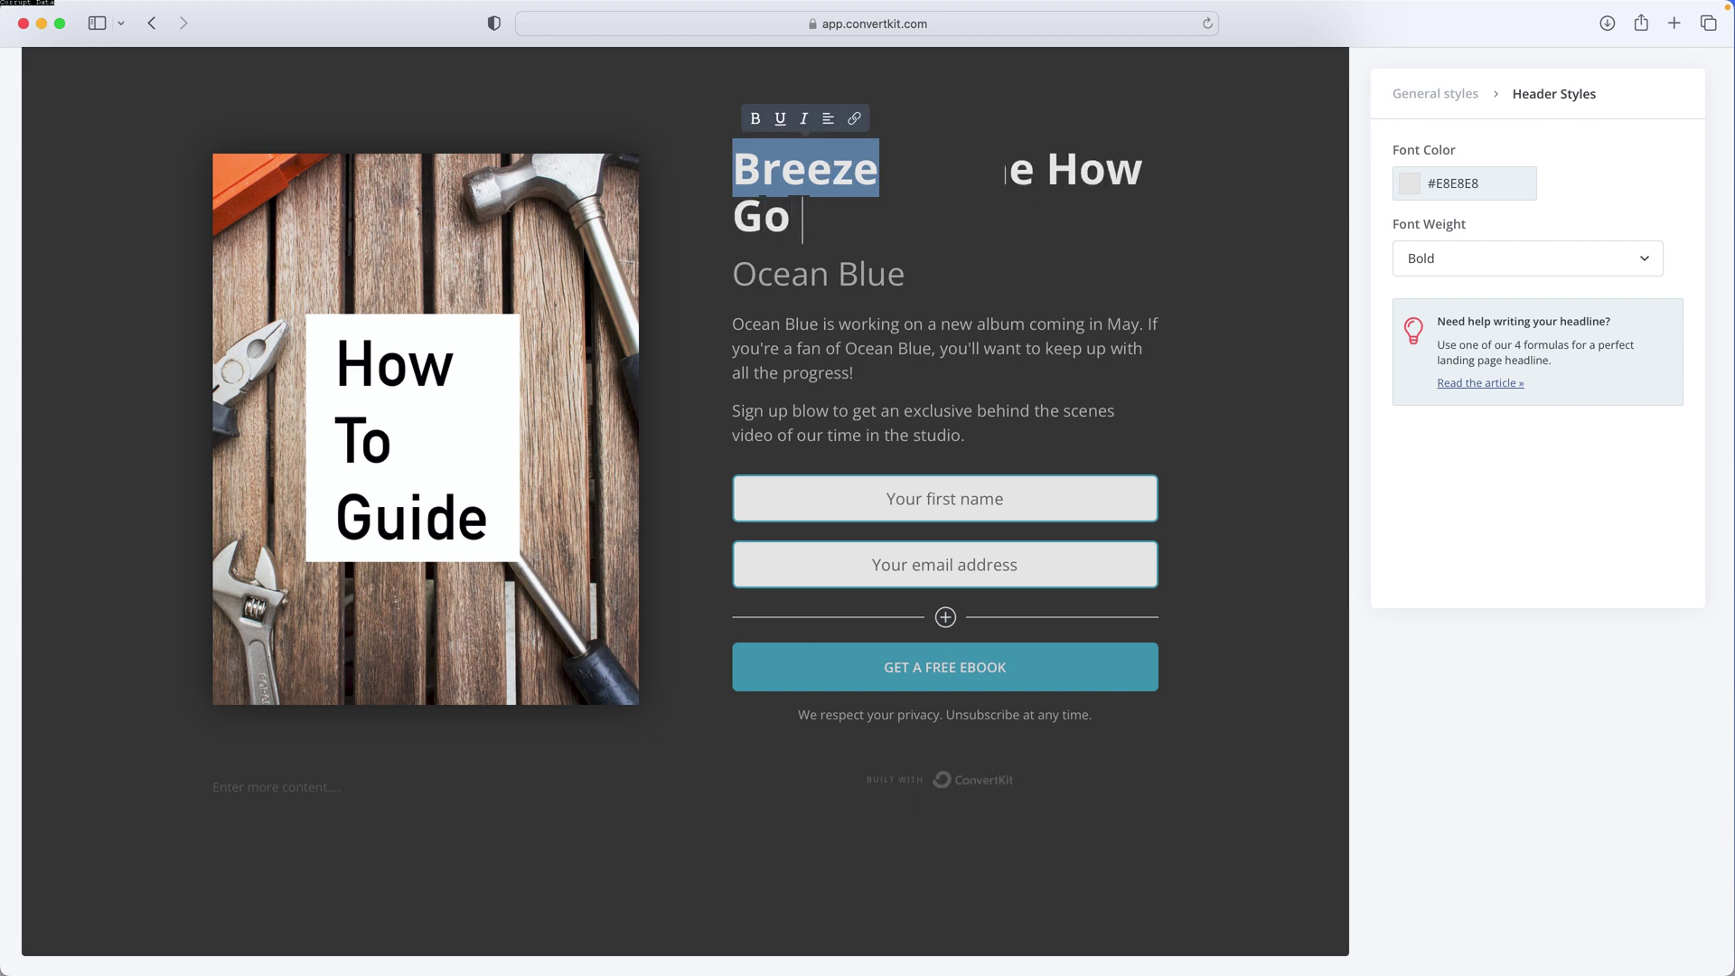
key("BackSpace")
type("de")
Set subheading '5-page PDF', rewrite the description, and relabel the button 'DOWNLOAD THE HOW TO GUIDE'
double_click(803, 278)
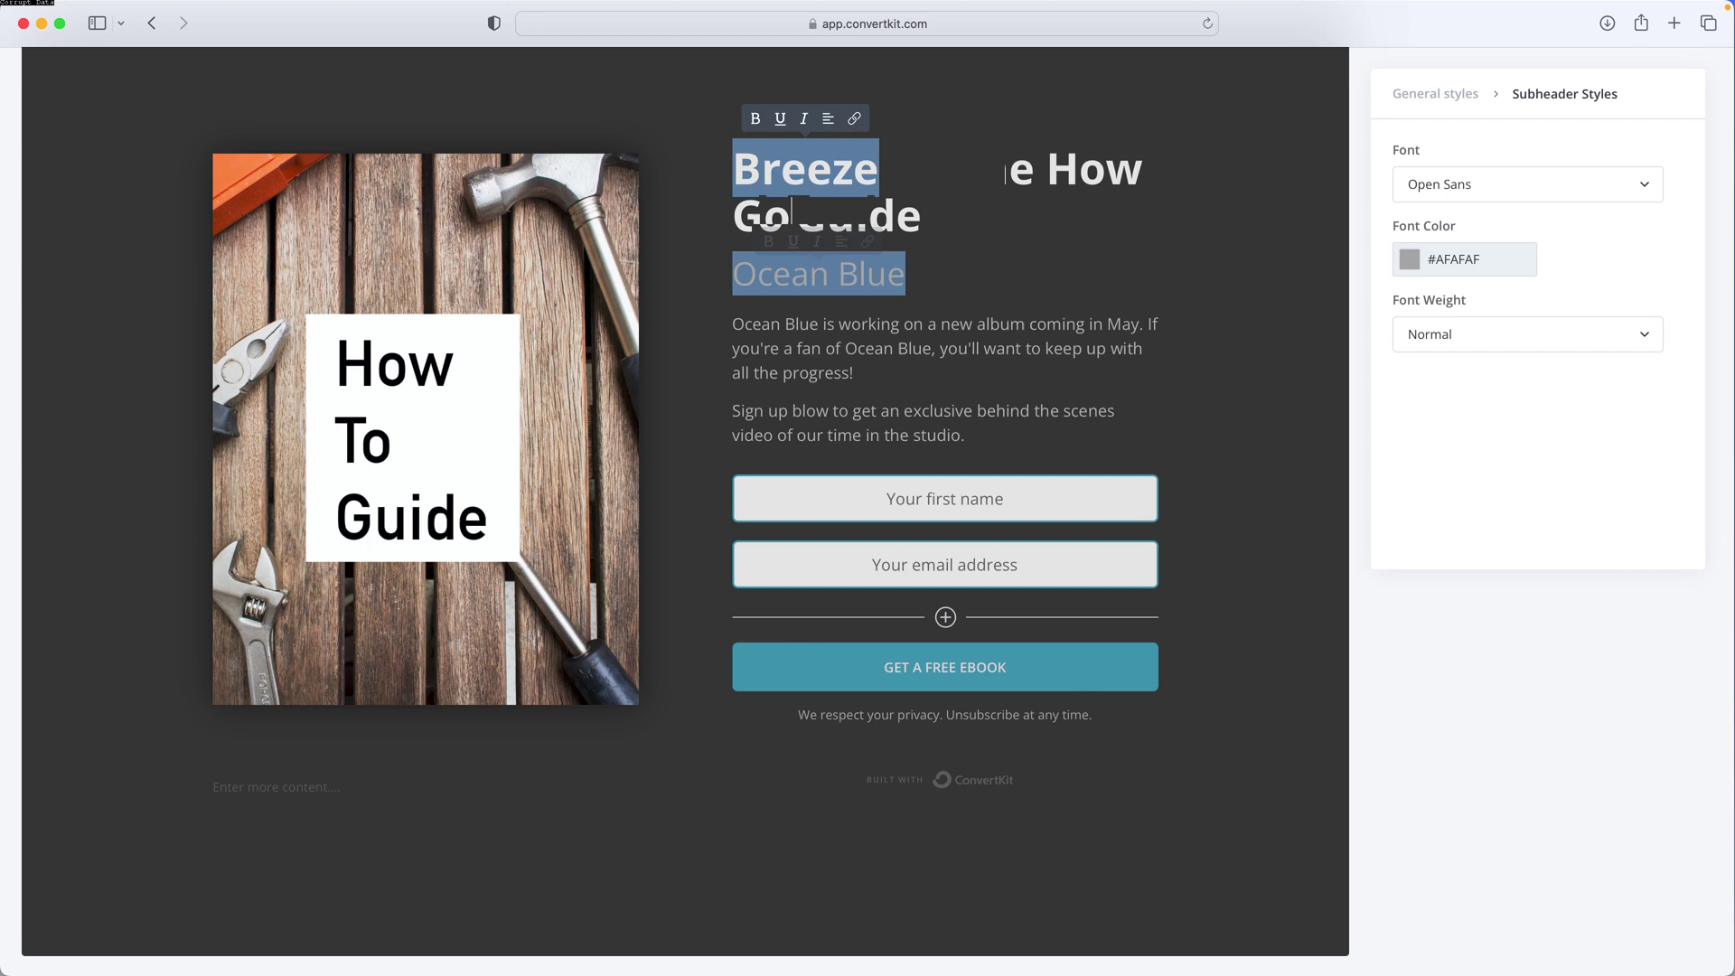
type("5-page PDF")
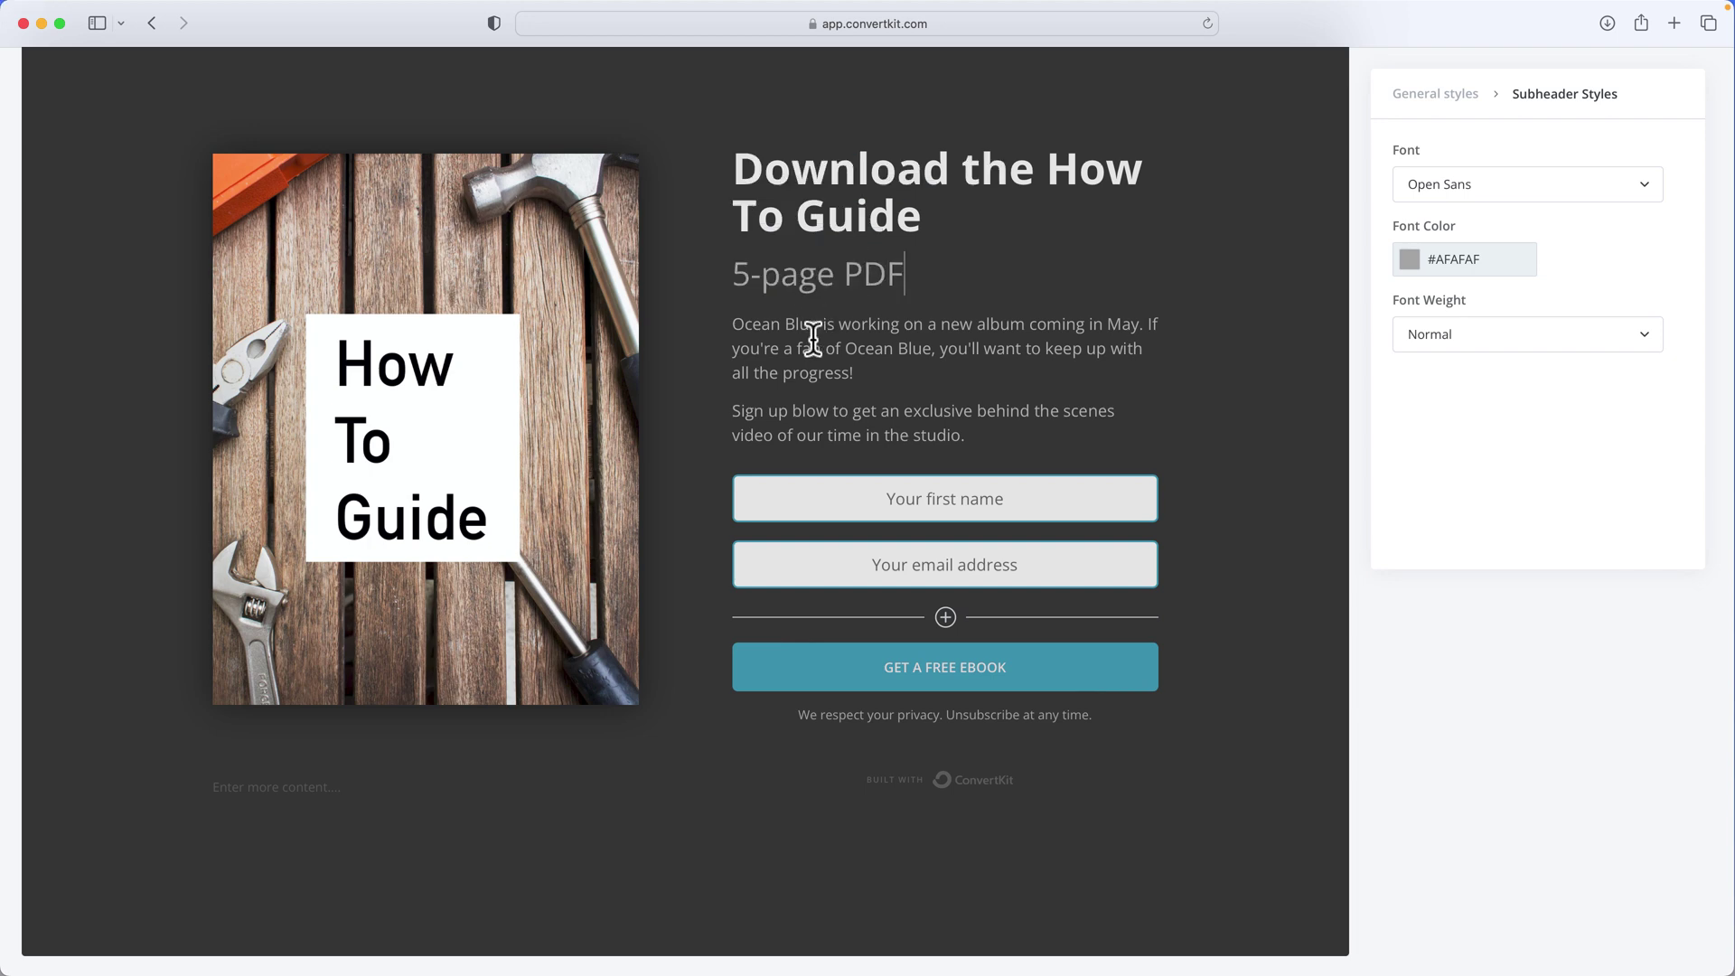
left_click_drag(813, 339, 707, 324)
type("This how-go guide is filled with how-to i")
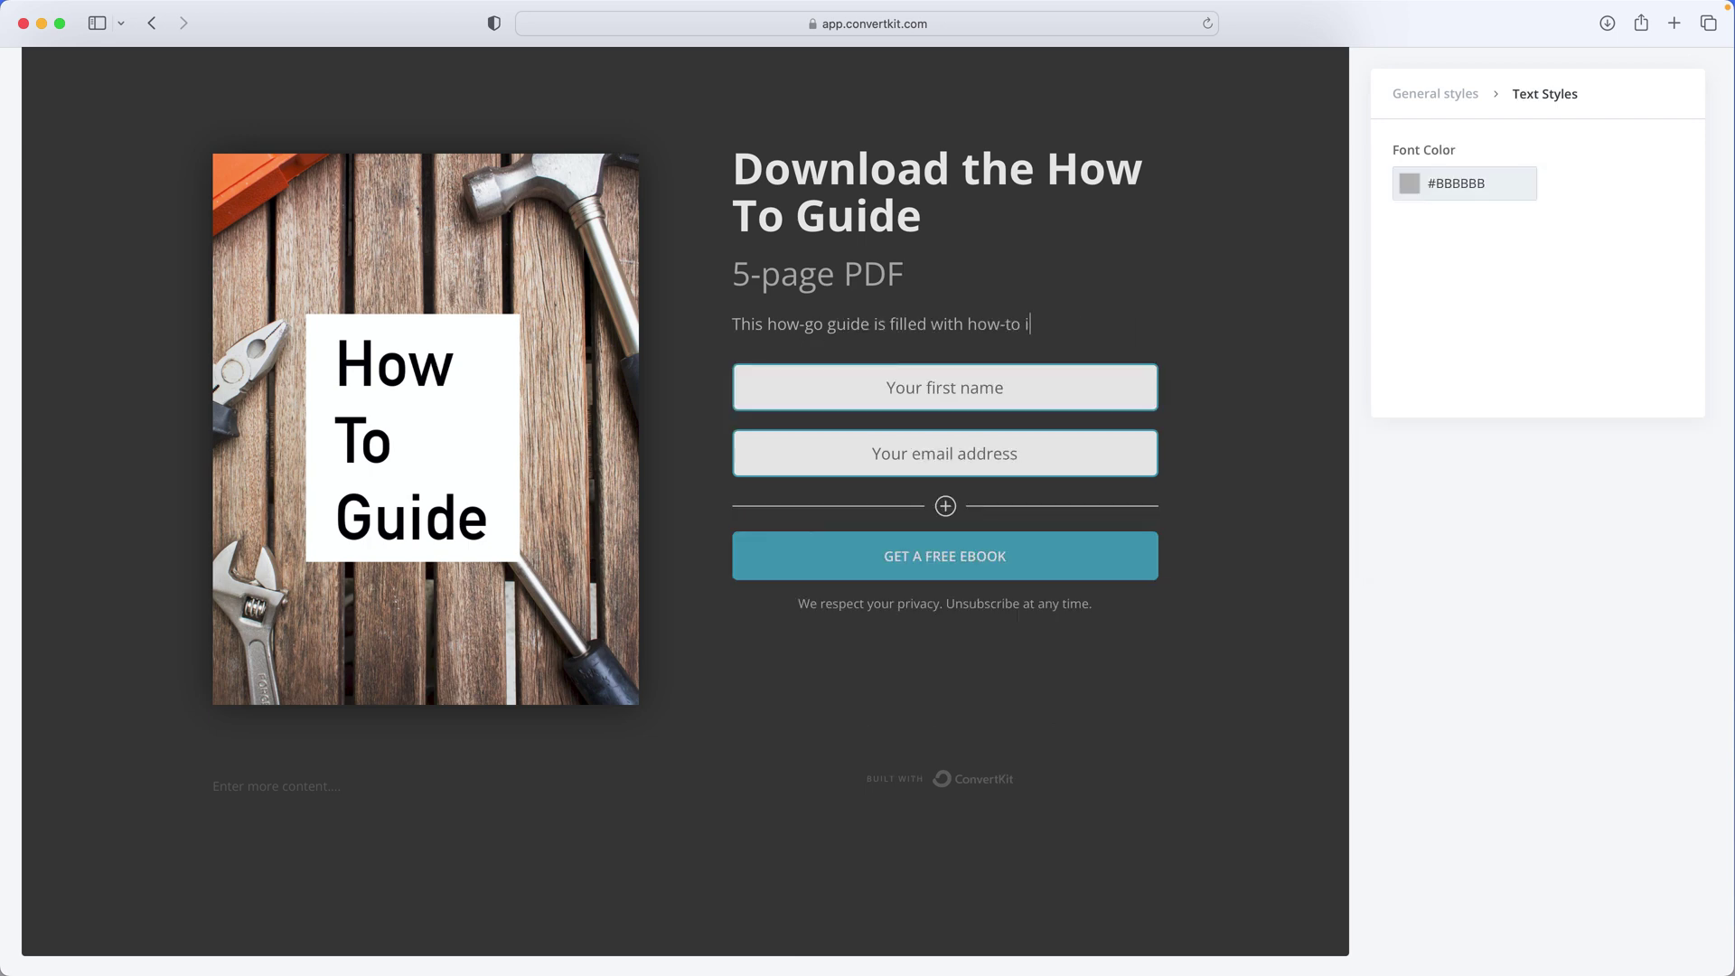
type("nf ")
type("it and go!")
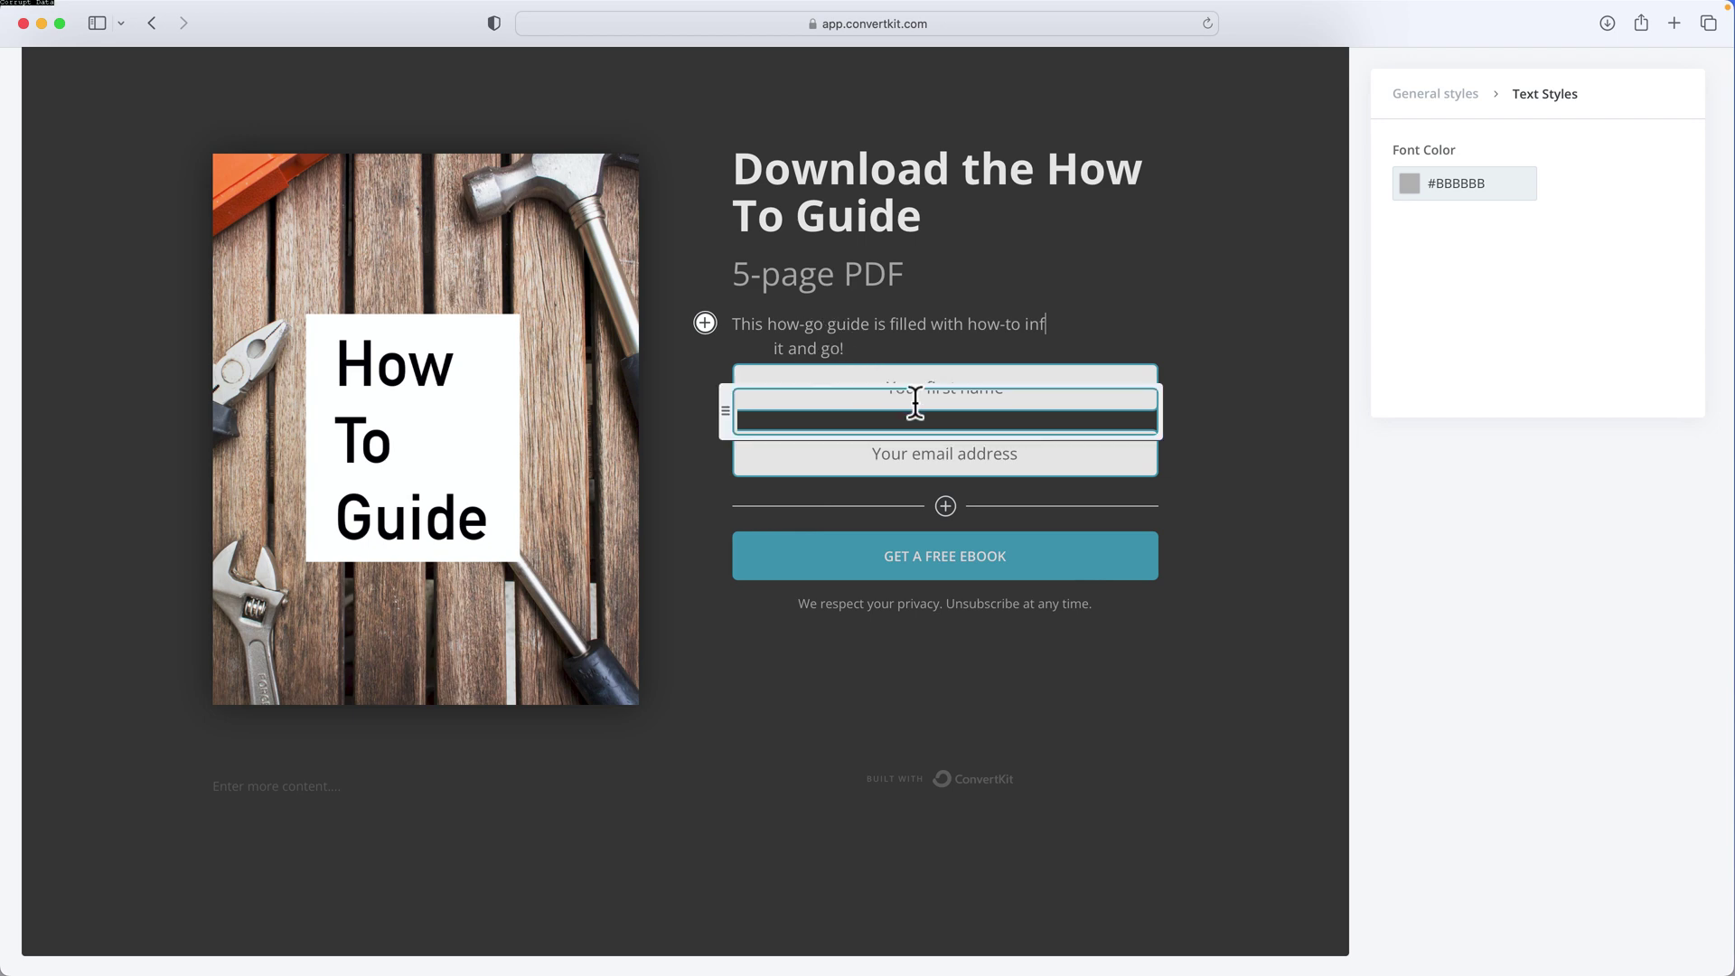
triple_click(952, 585)
type("DO")
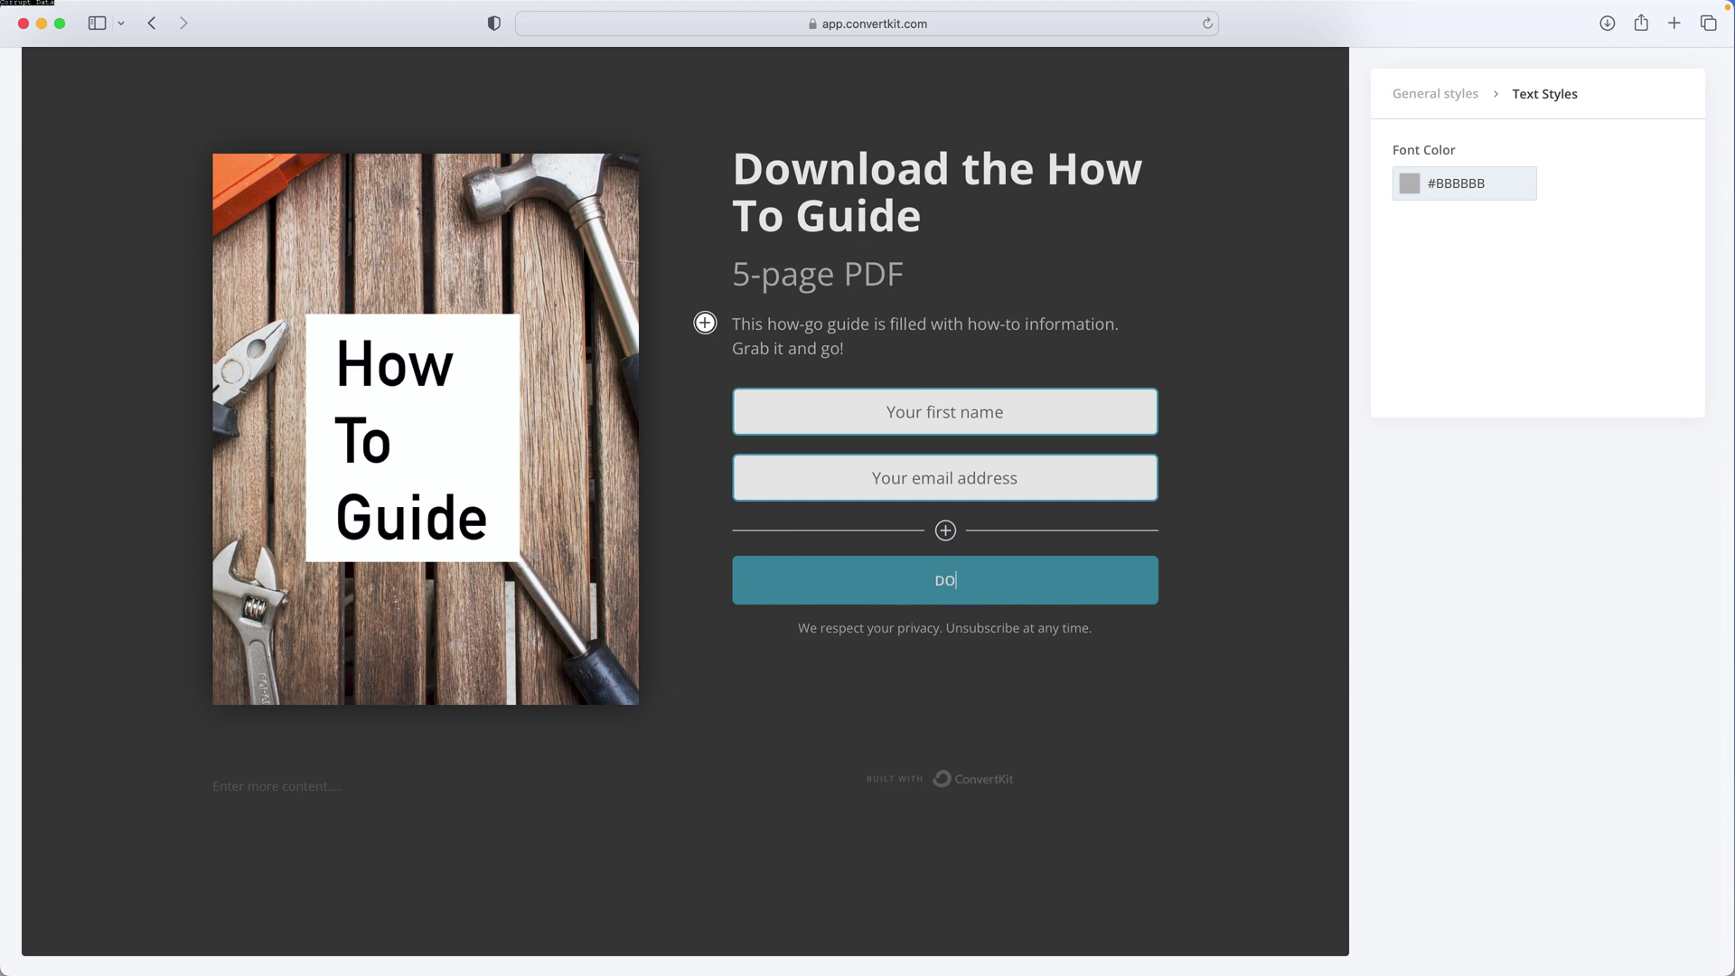
type("WNLOAD THE HOW TO GUIDE")
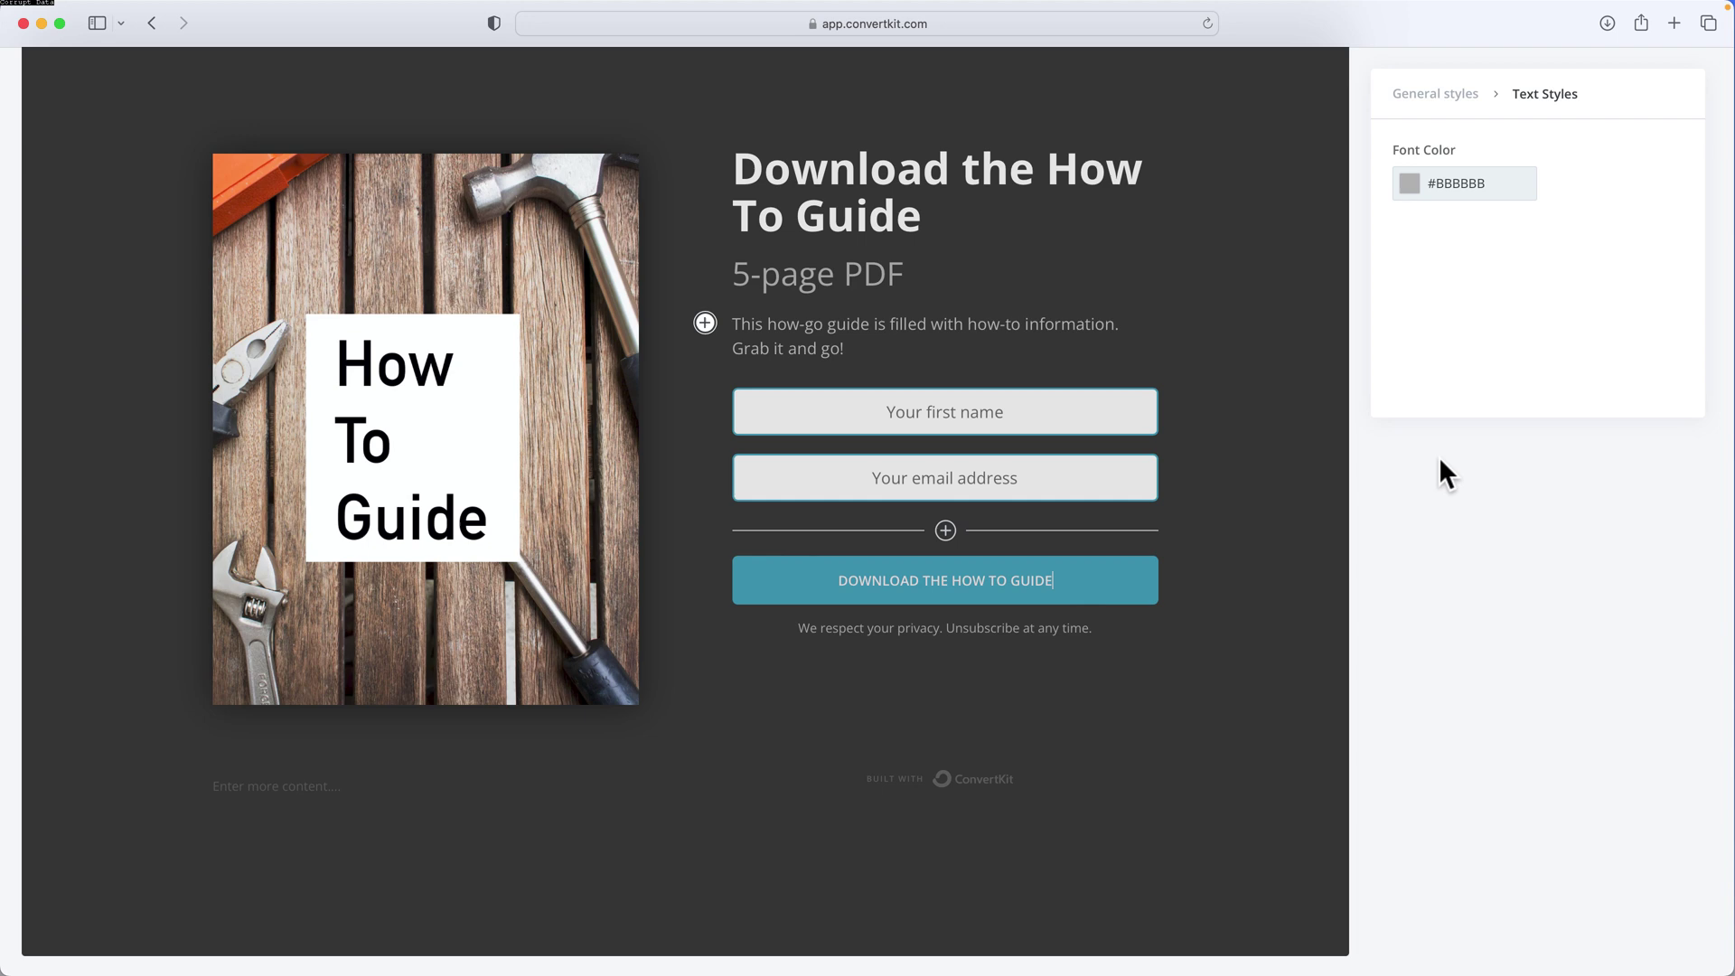
Finish the button label, check the cover and disclaimer text, and save the landing page
left_click(954, 324)
left_click(545, 315)
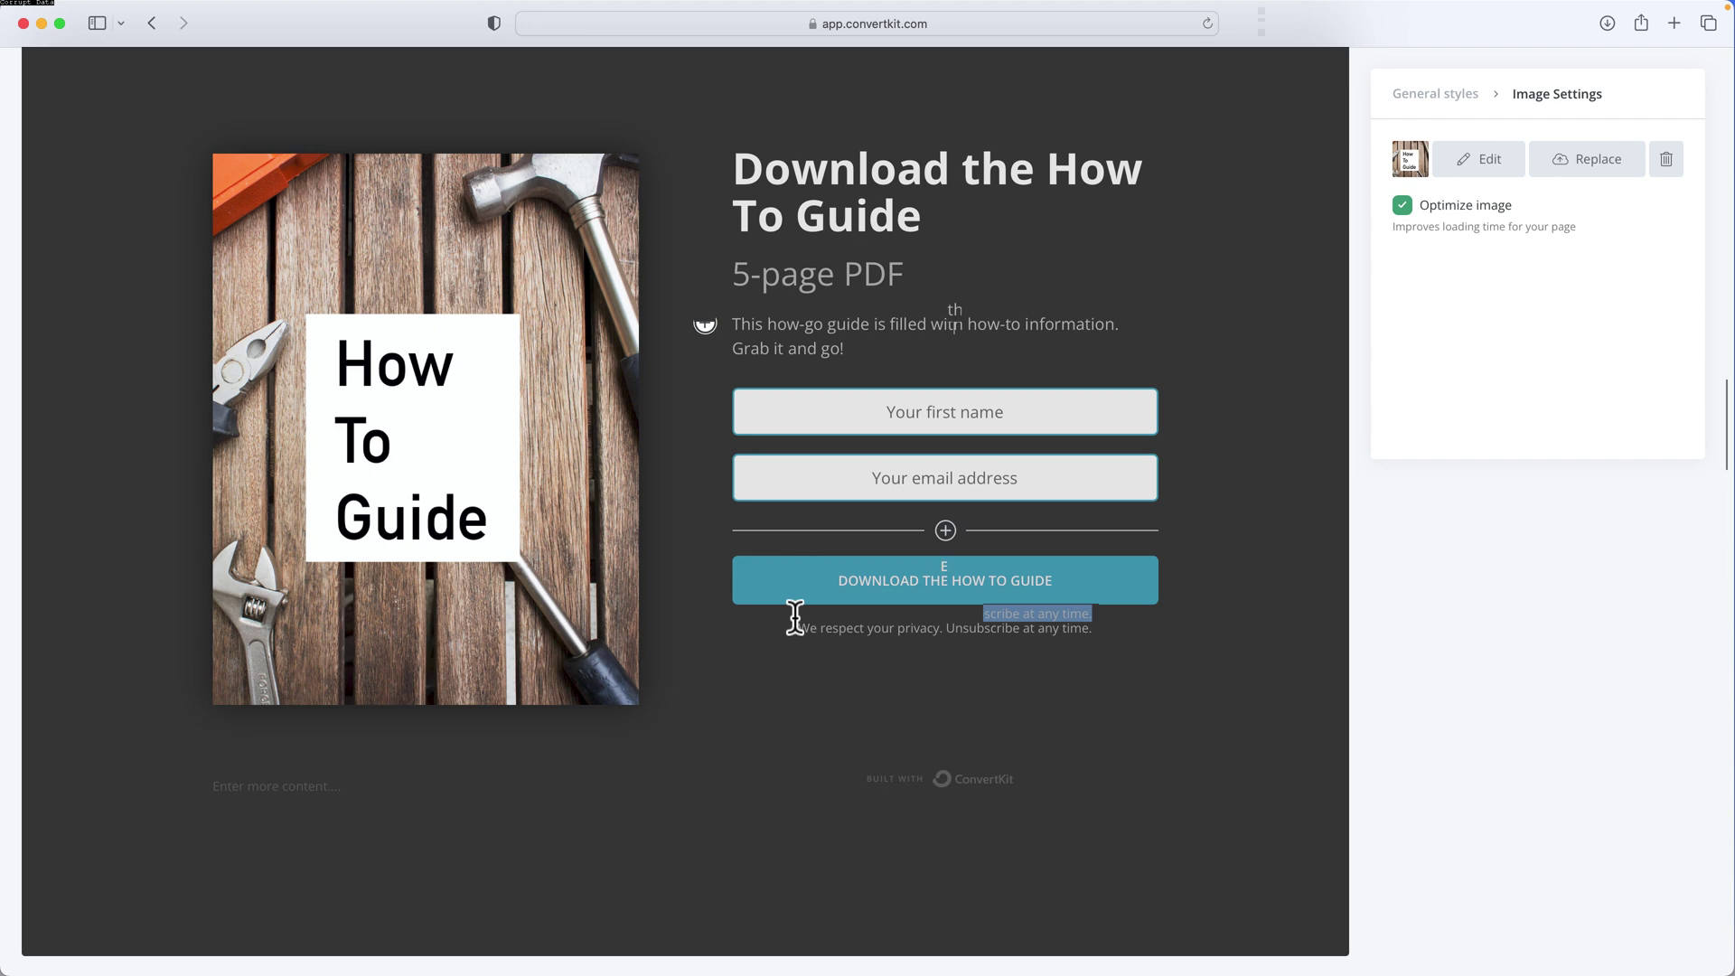
left_click_drag(794, 628, 1101, 620)
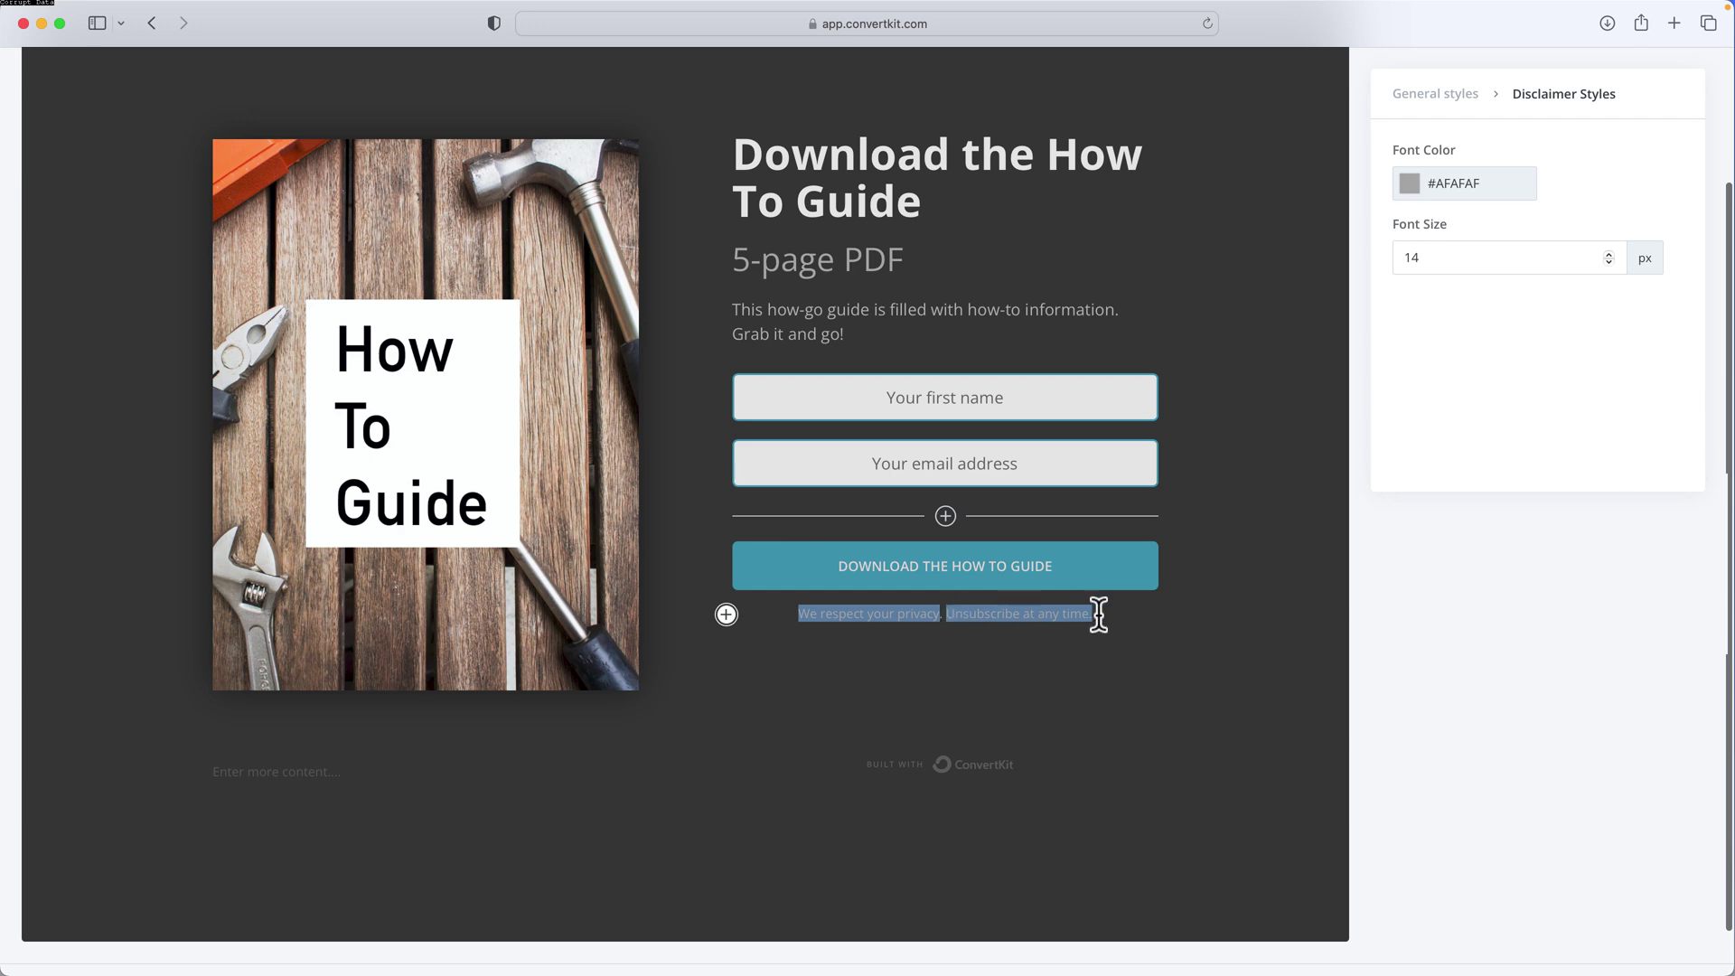
left_click_drag(946, 614, 1099, 615)
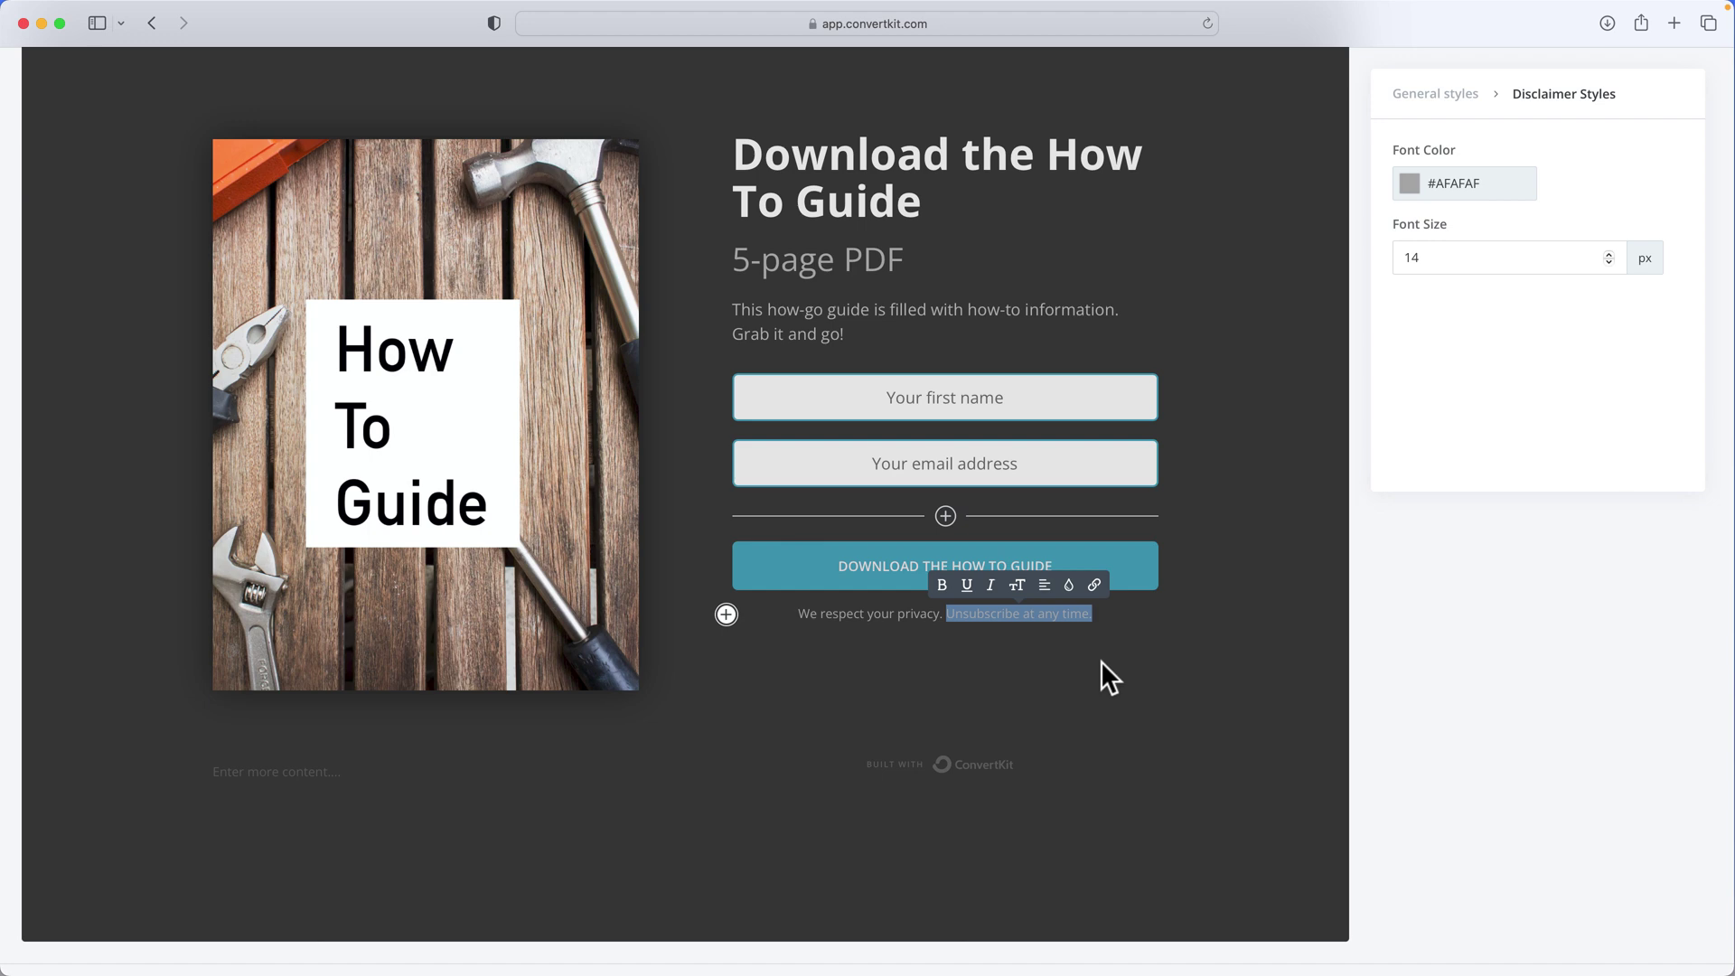
left_click(1099, 659)
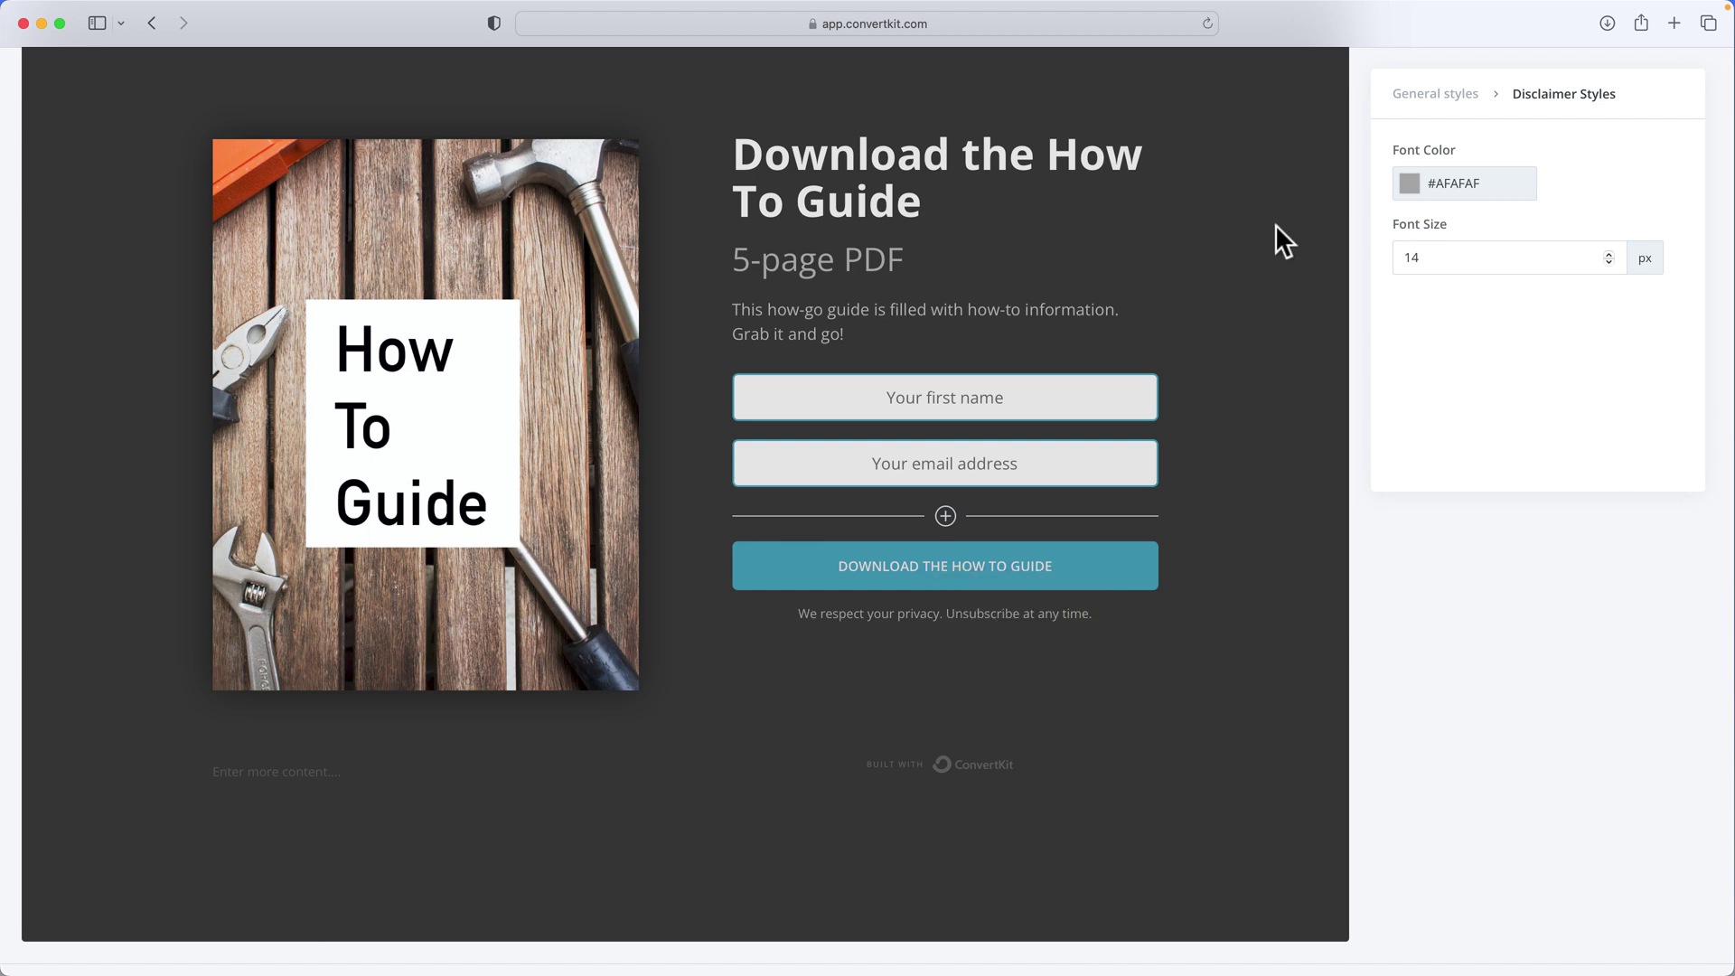
left_click(1588, 127)
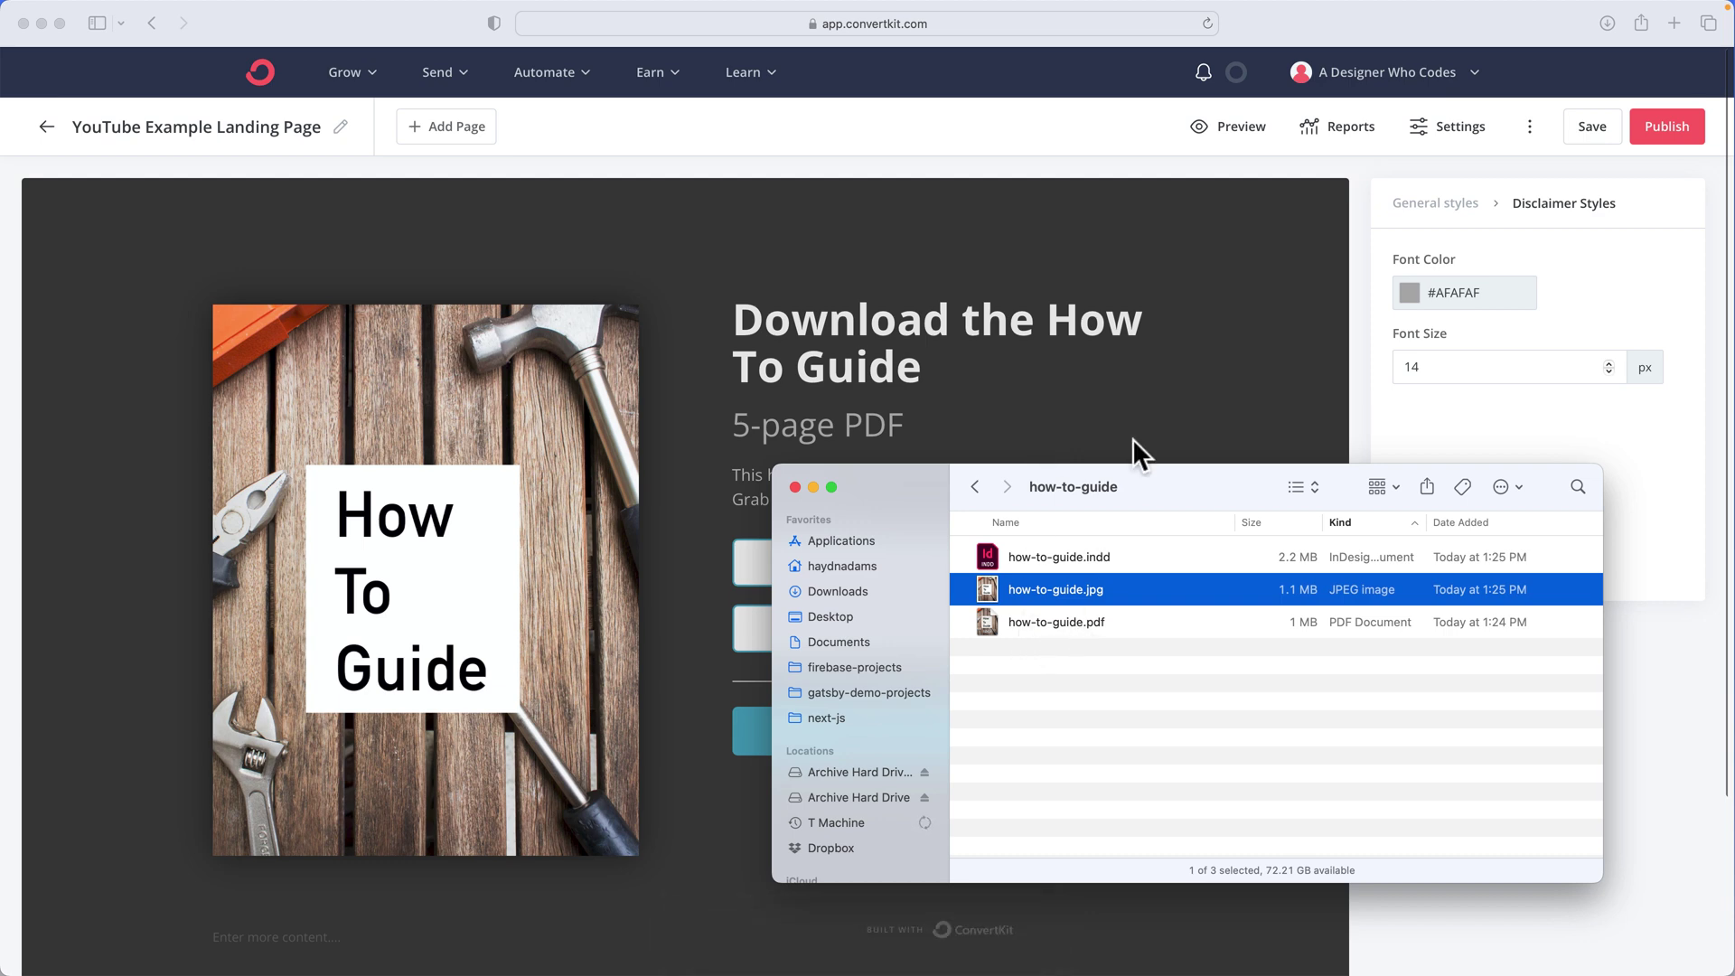
Bring the landing-page editor forward and review the success message in its Settings
left_click(1303, 231)
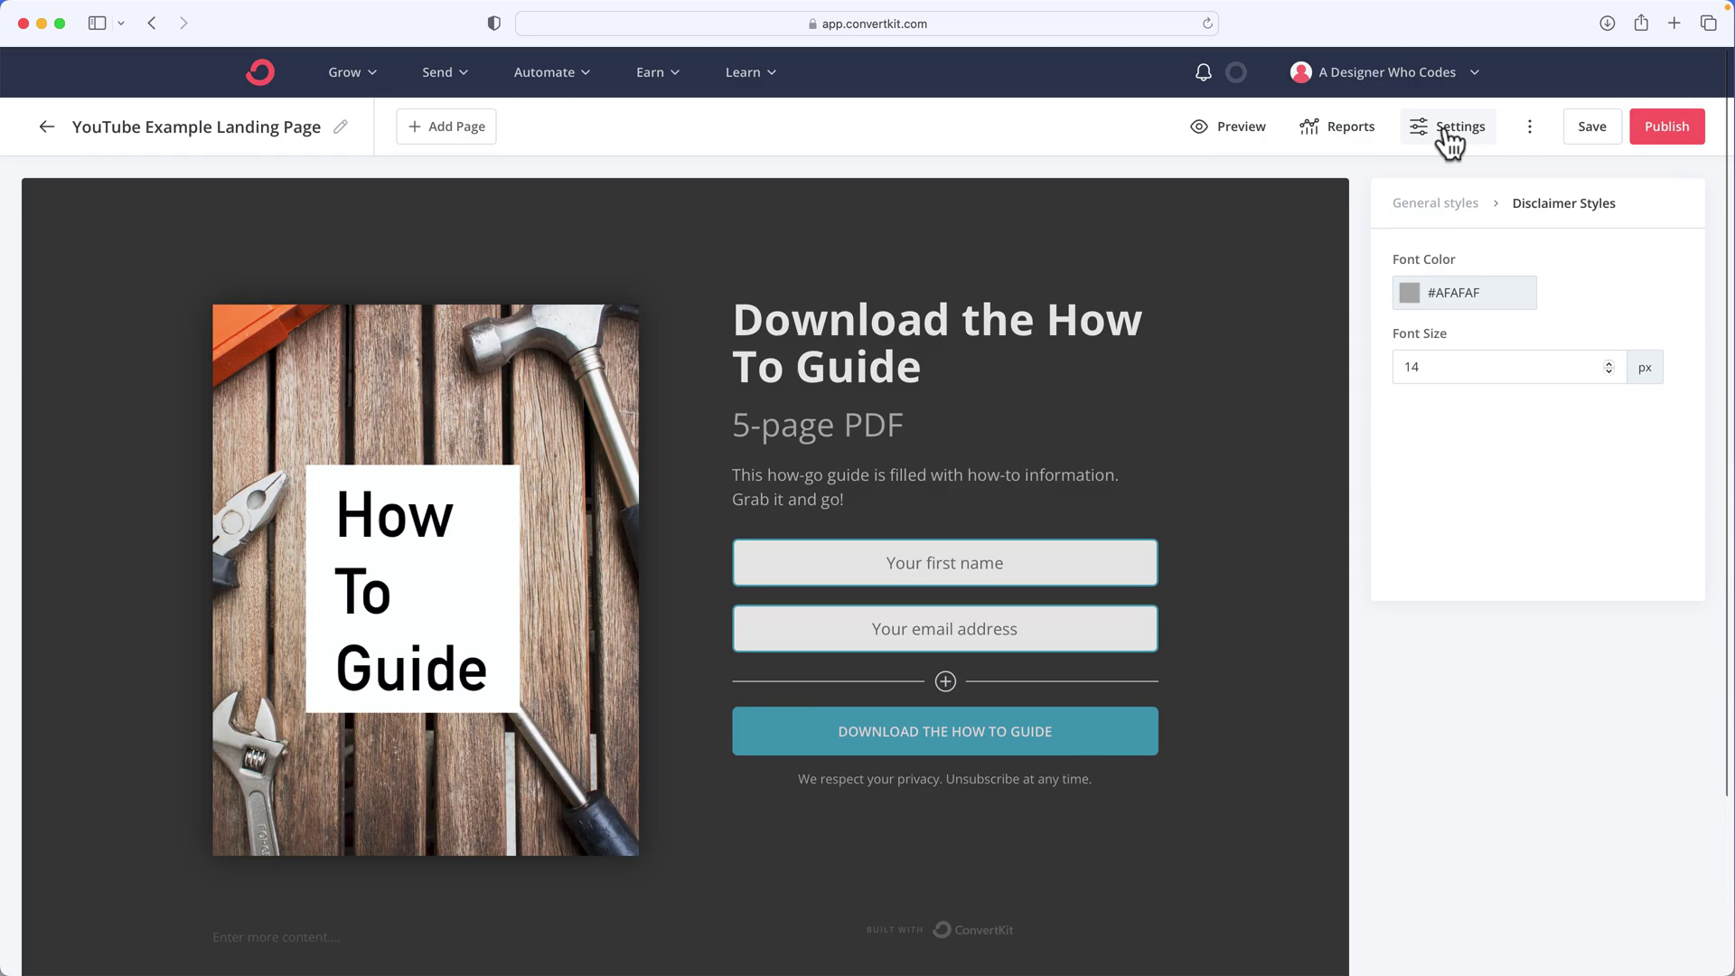
left_click(1449, 136)
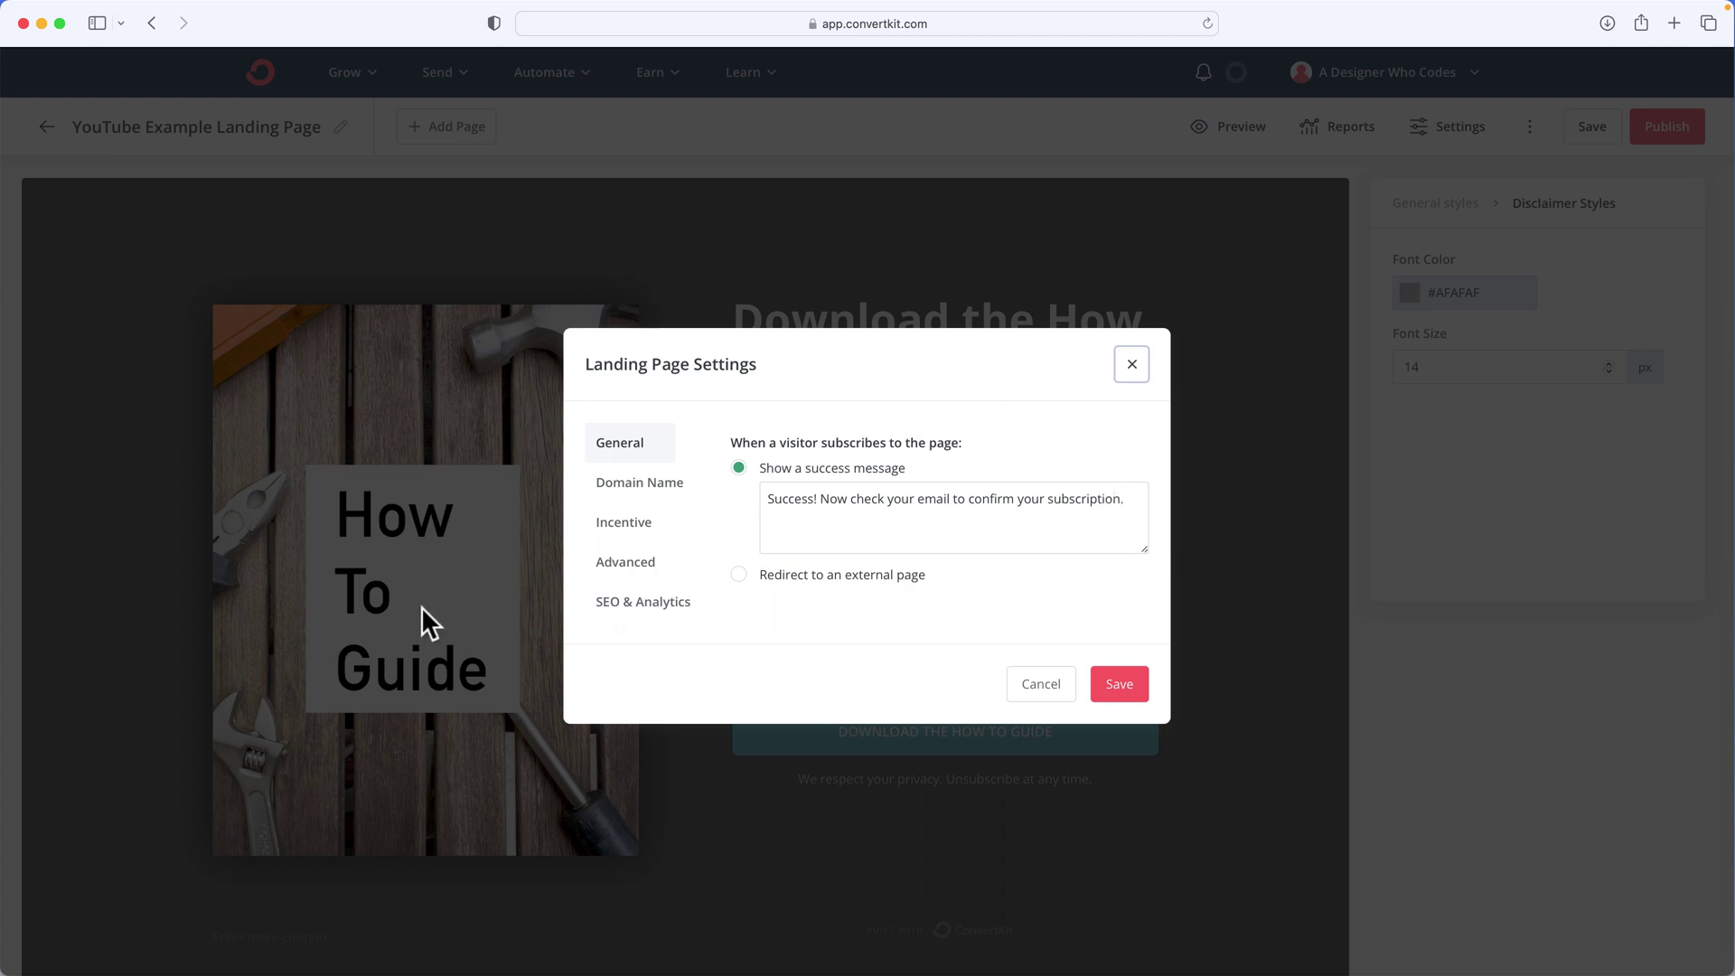
left_click_drag(910, 499, 1134, 497)
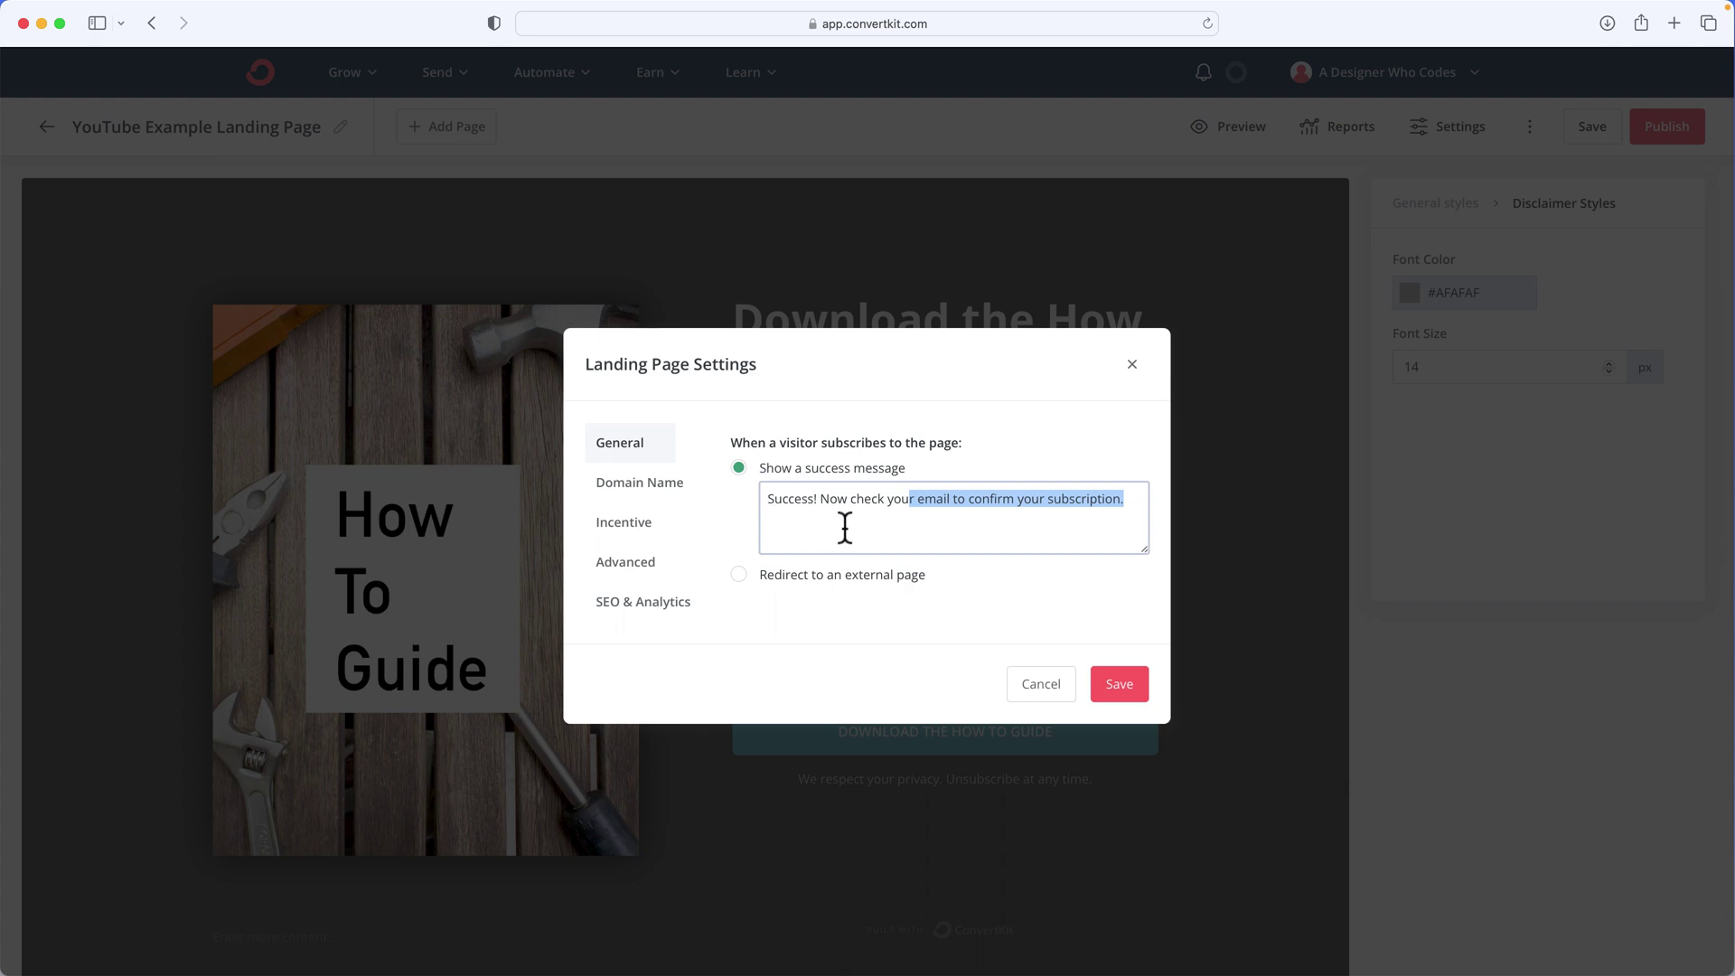
left_click(970, 524)
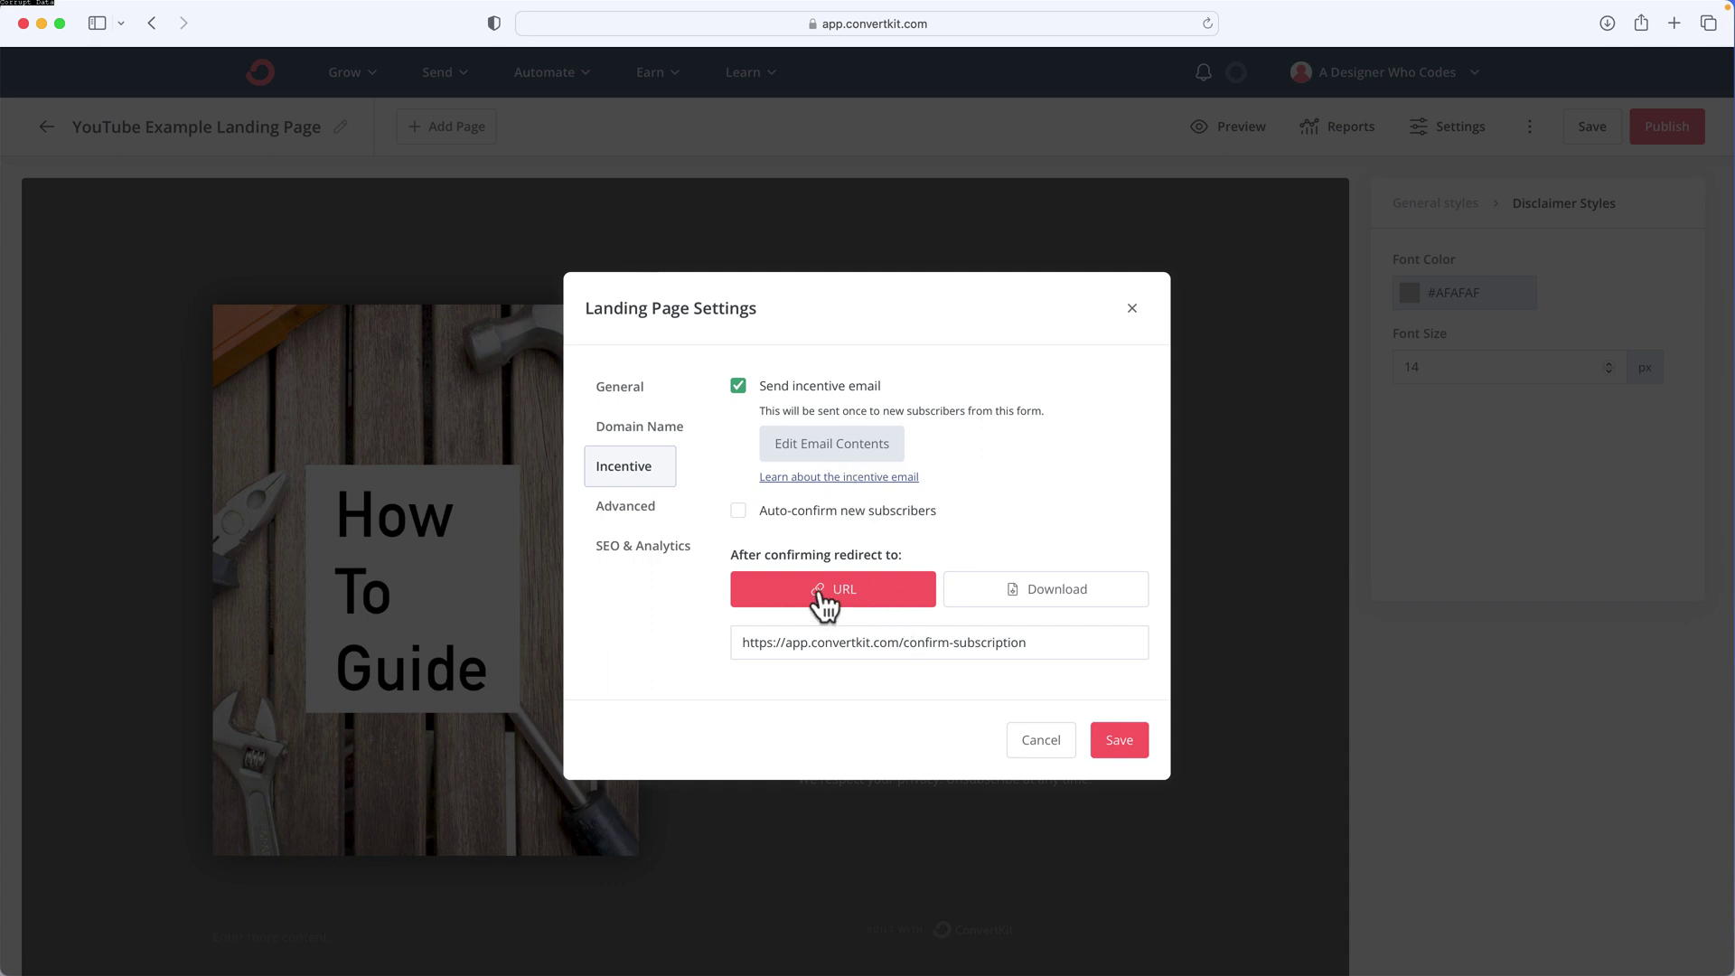
Make how-to-guide.pdf the incentive download, enable editing the email contents, and save the page
left_click(992, 599)
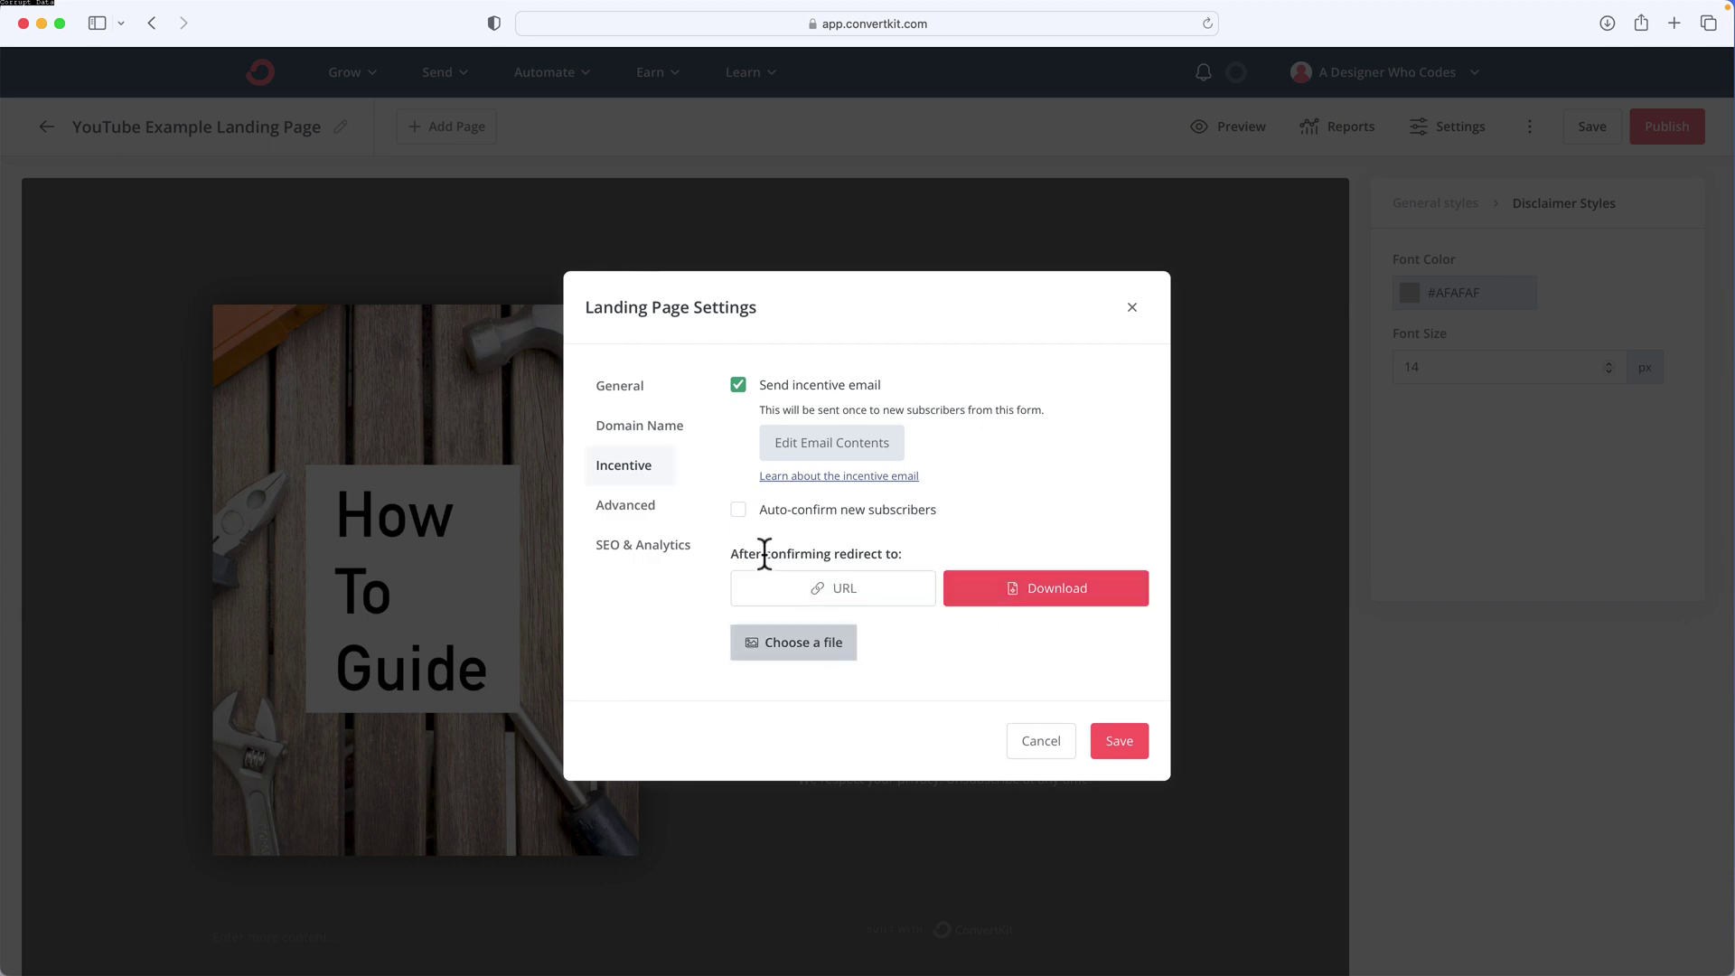
triple_click(904, 554)
left_click(786, 652)
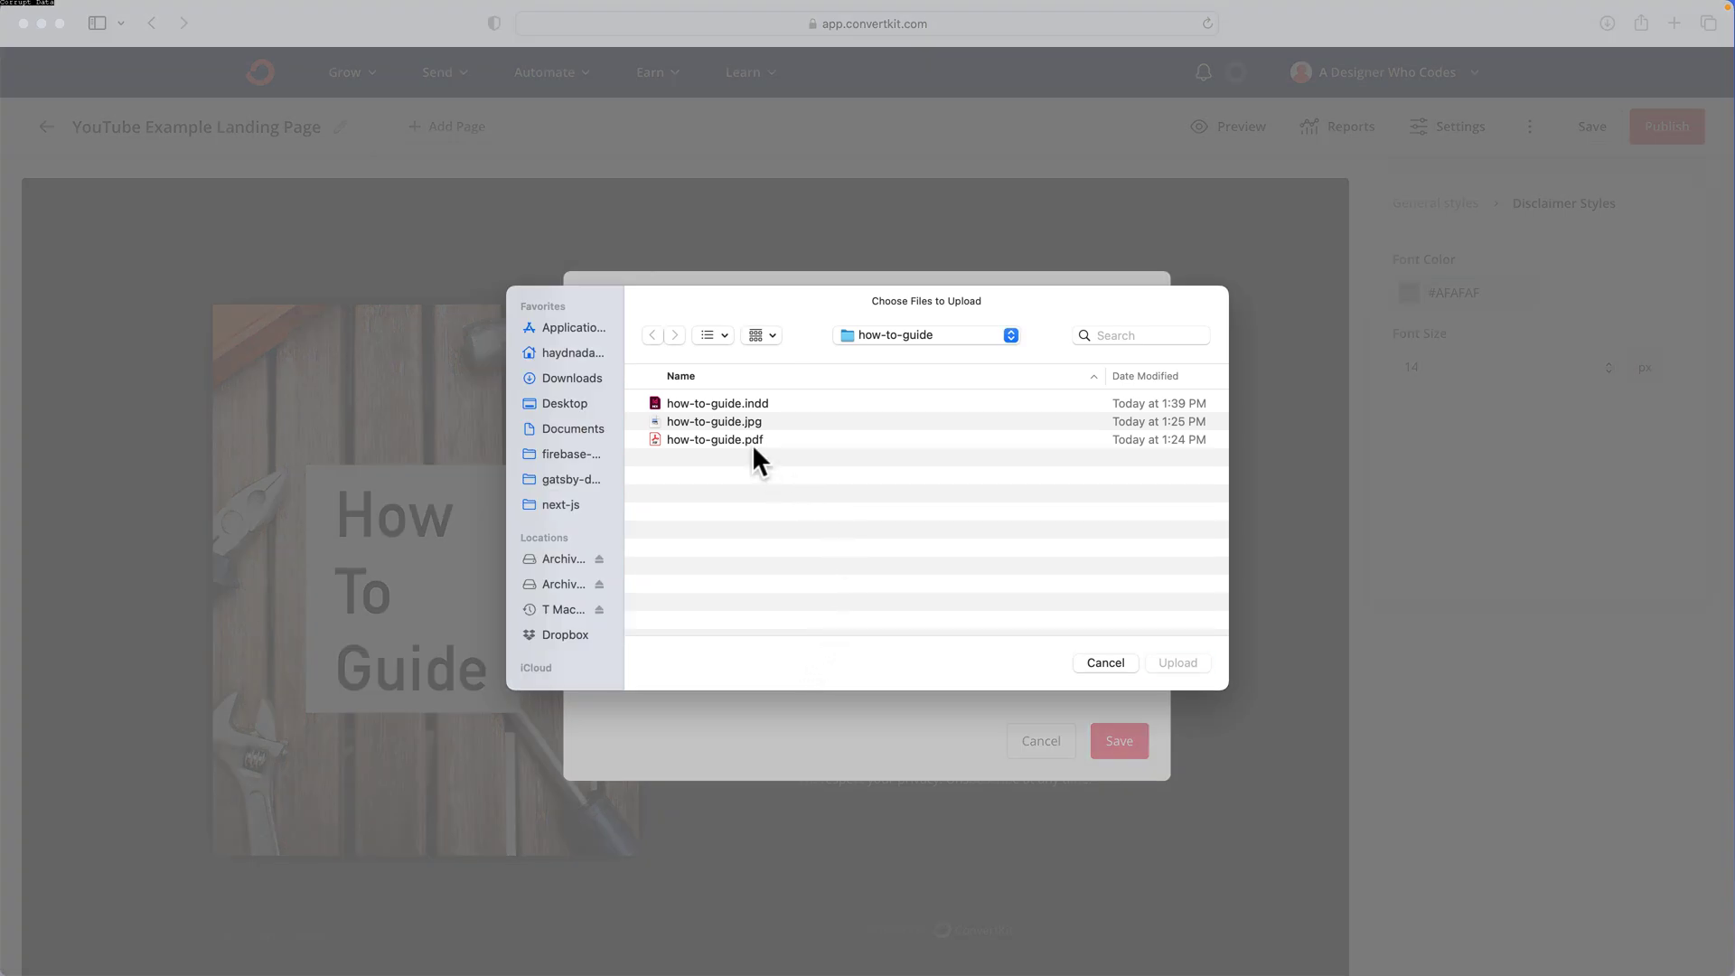
double_click(753, 441)
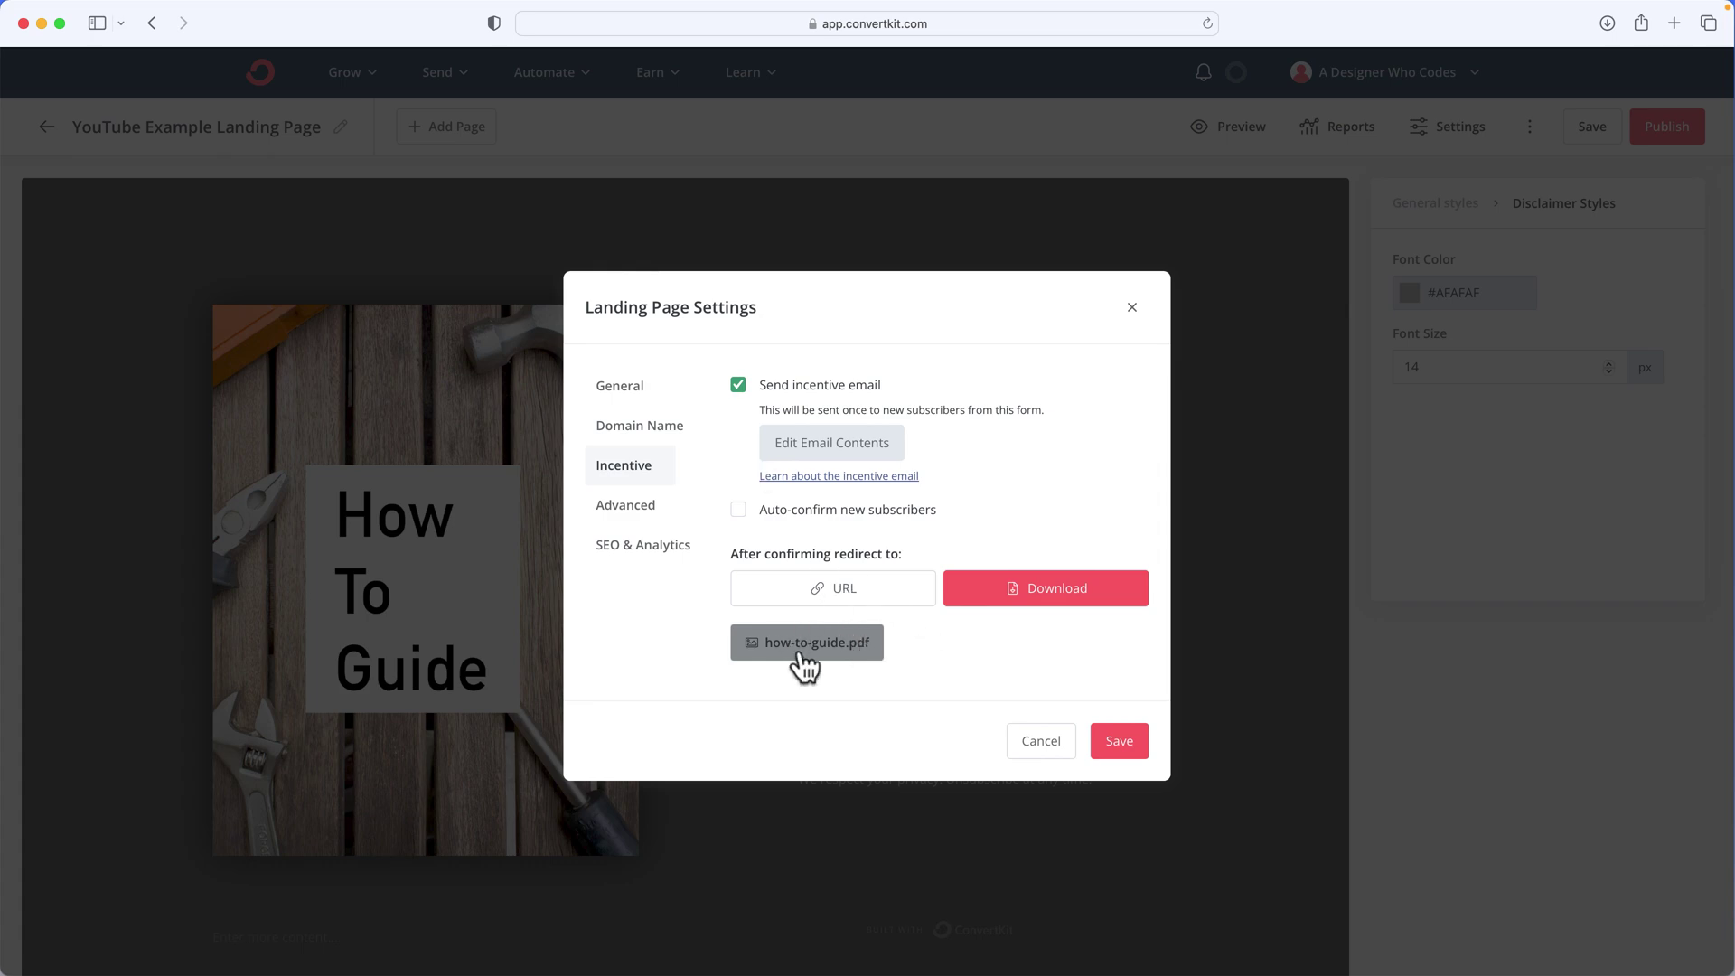
left_click(845, 456)
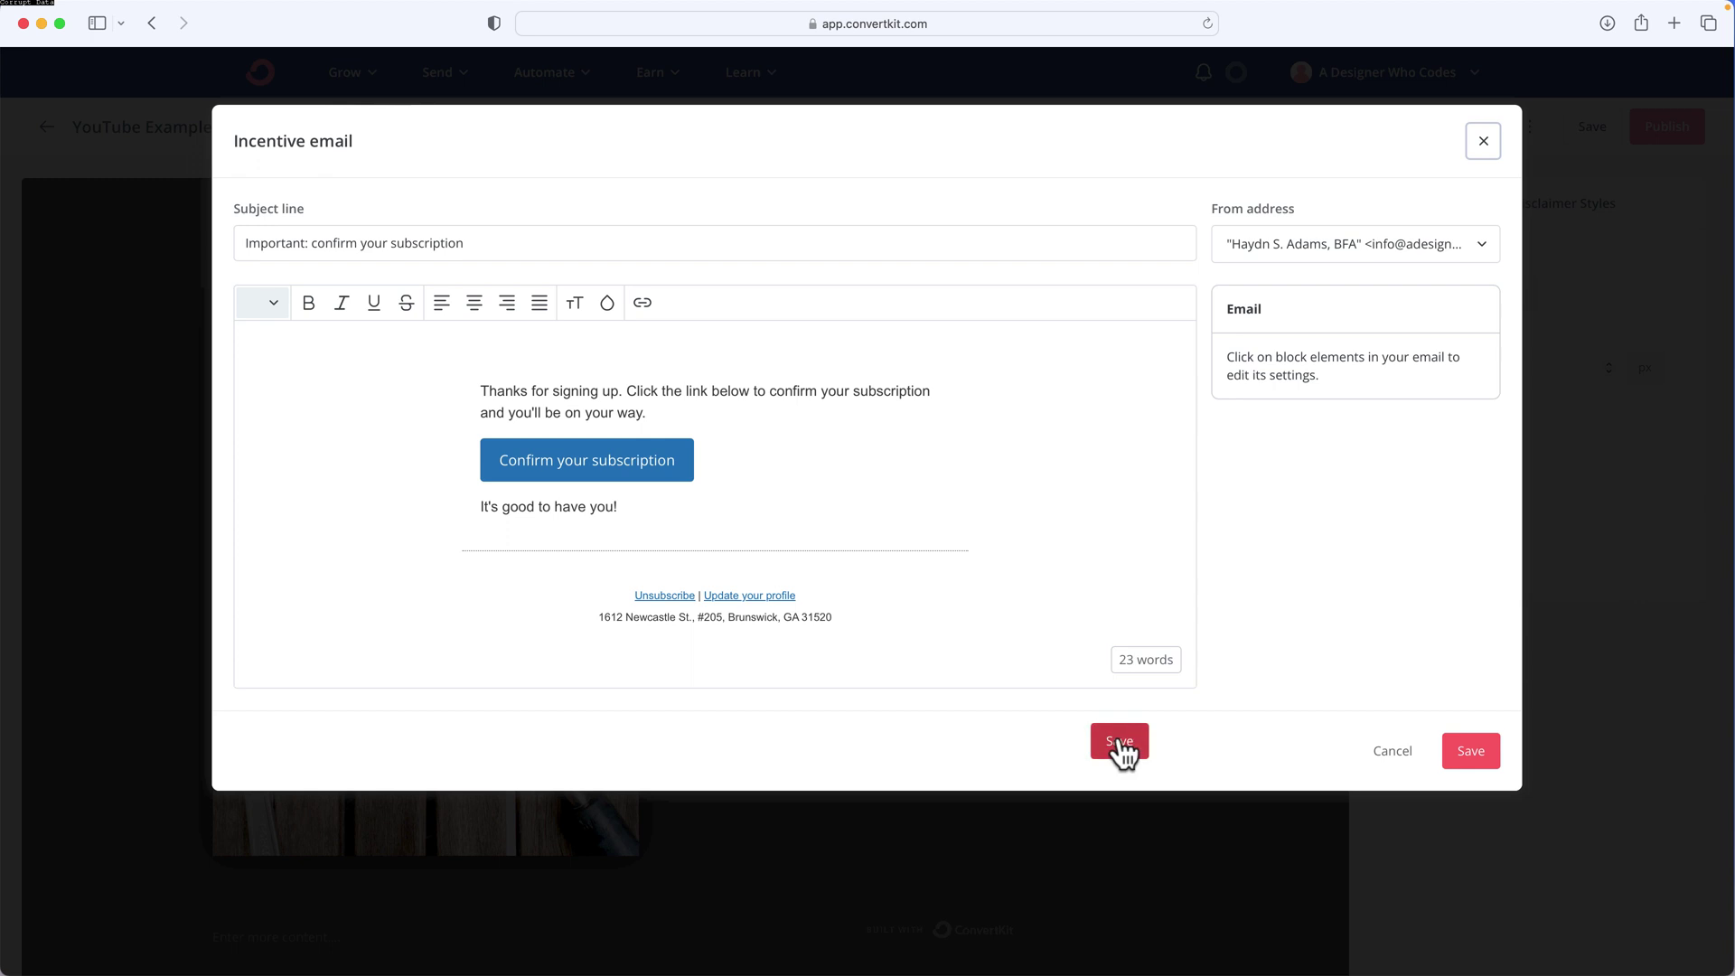
left_click(1584, 123)
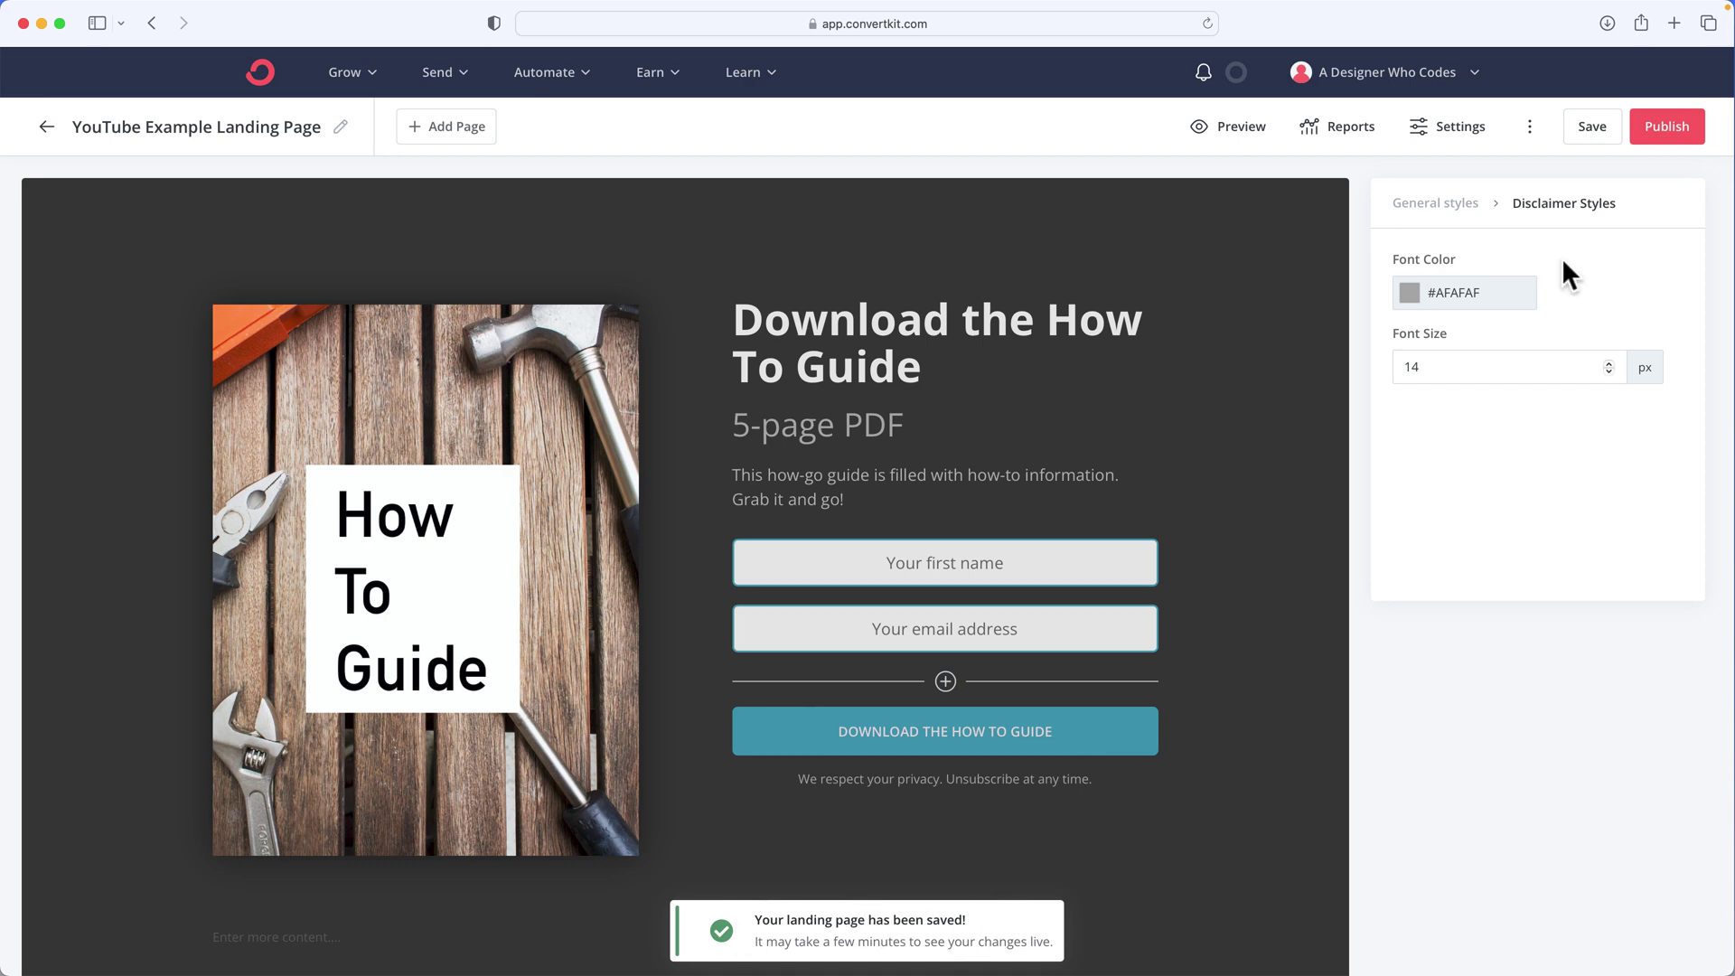
Publish the landing page, copy its share URL, and load it in a new tab
left_click(1663, 134)
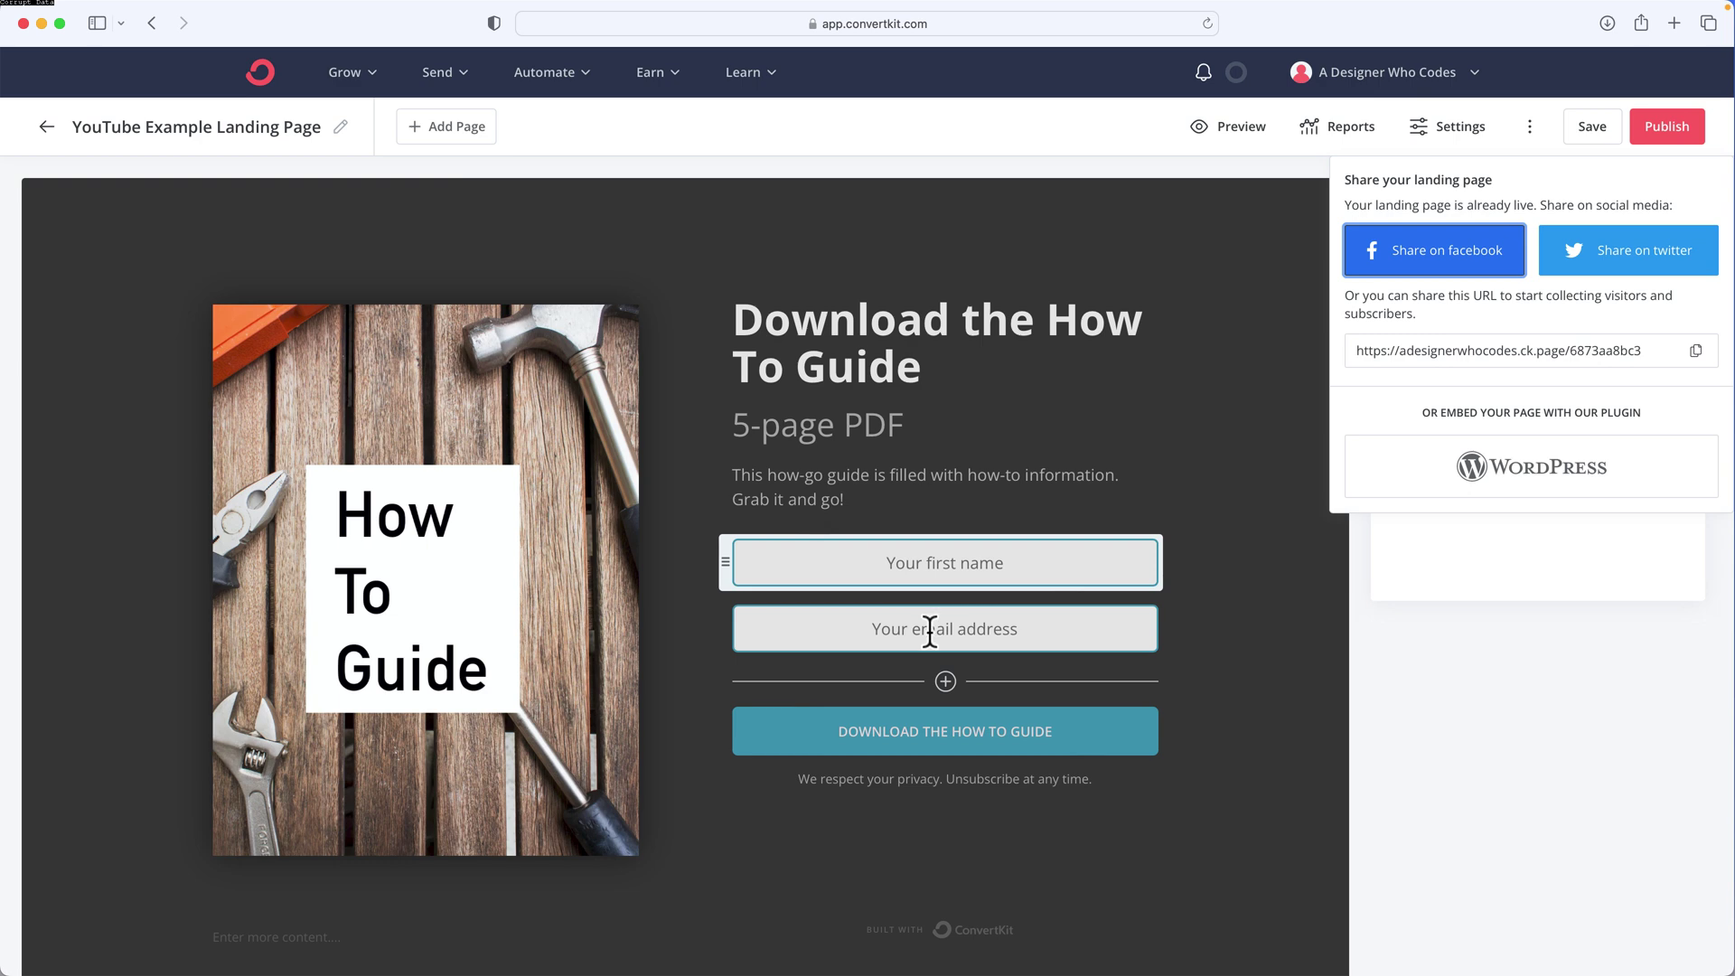
left_click(997, 728)
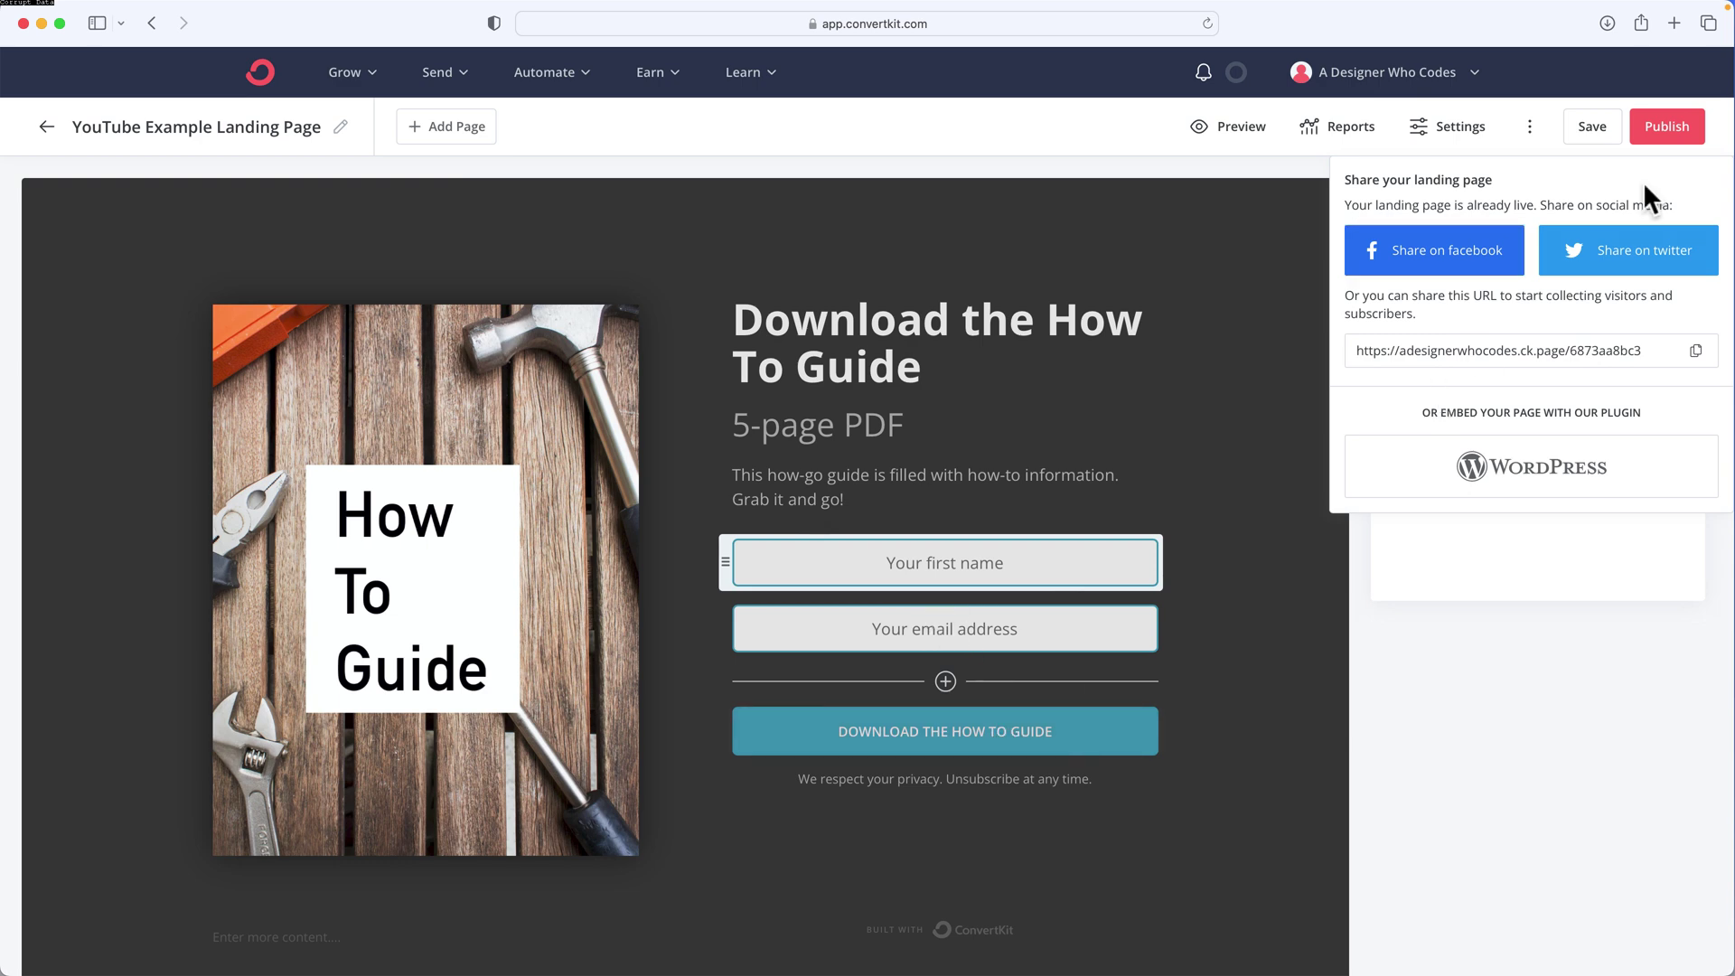
left_click(1695, 354)
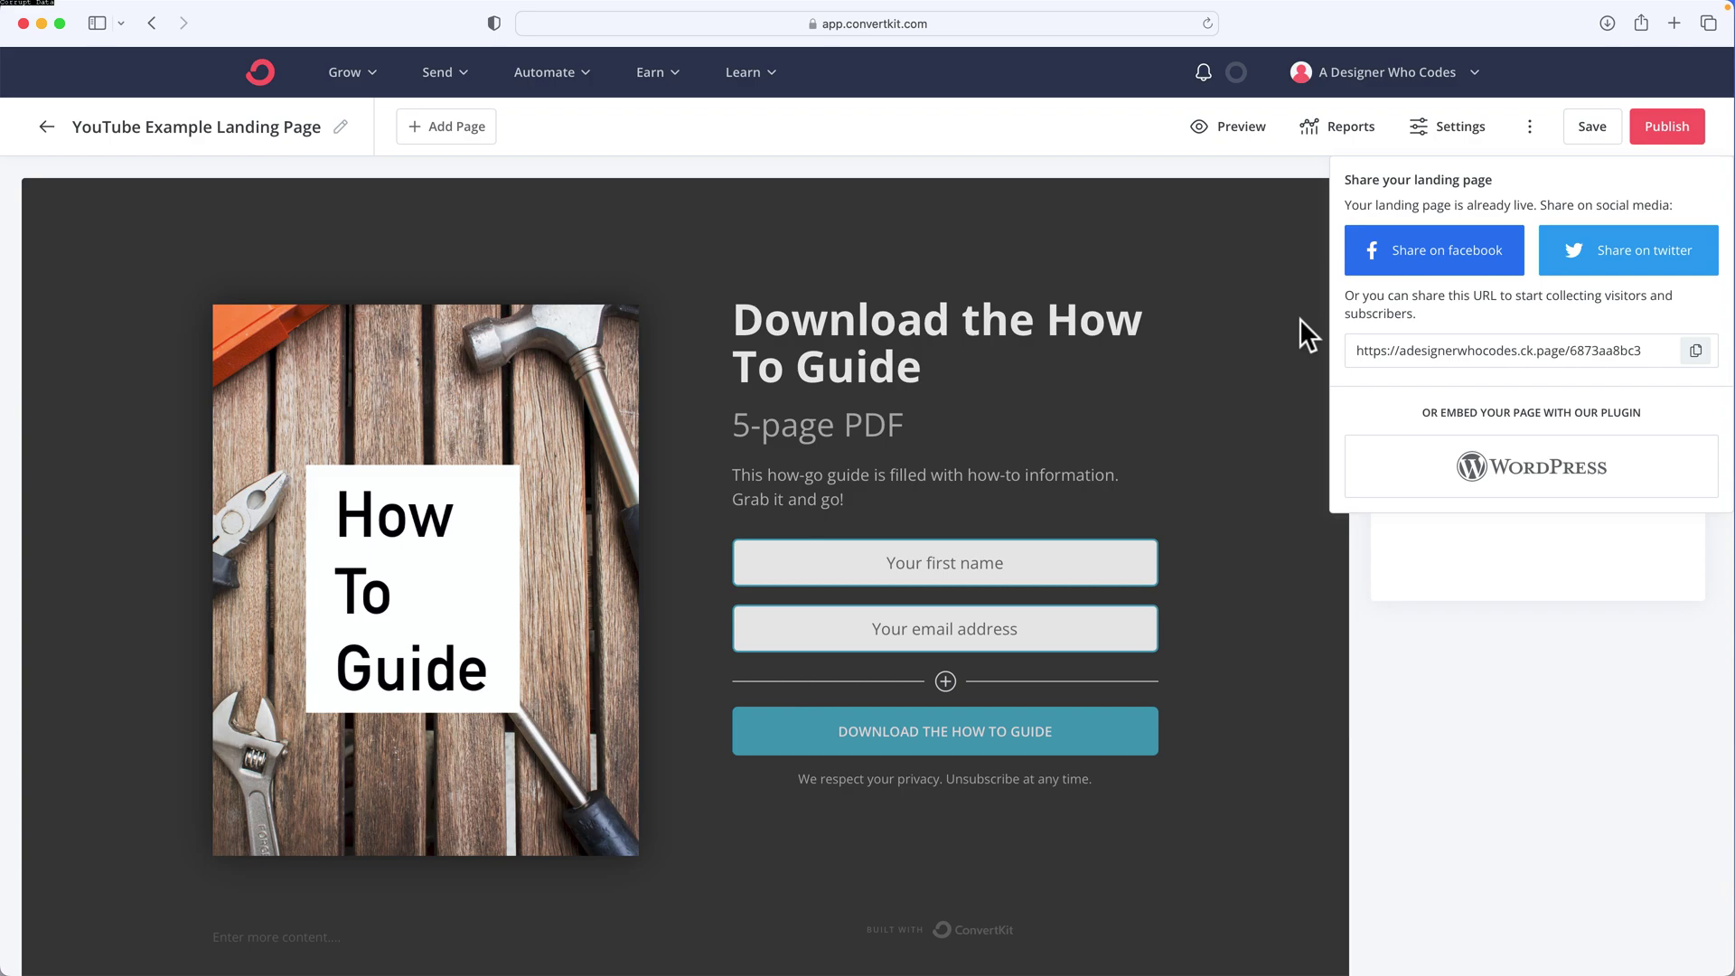
key("super+l")
key("super+v")
key("super+Return")
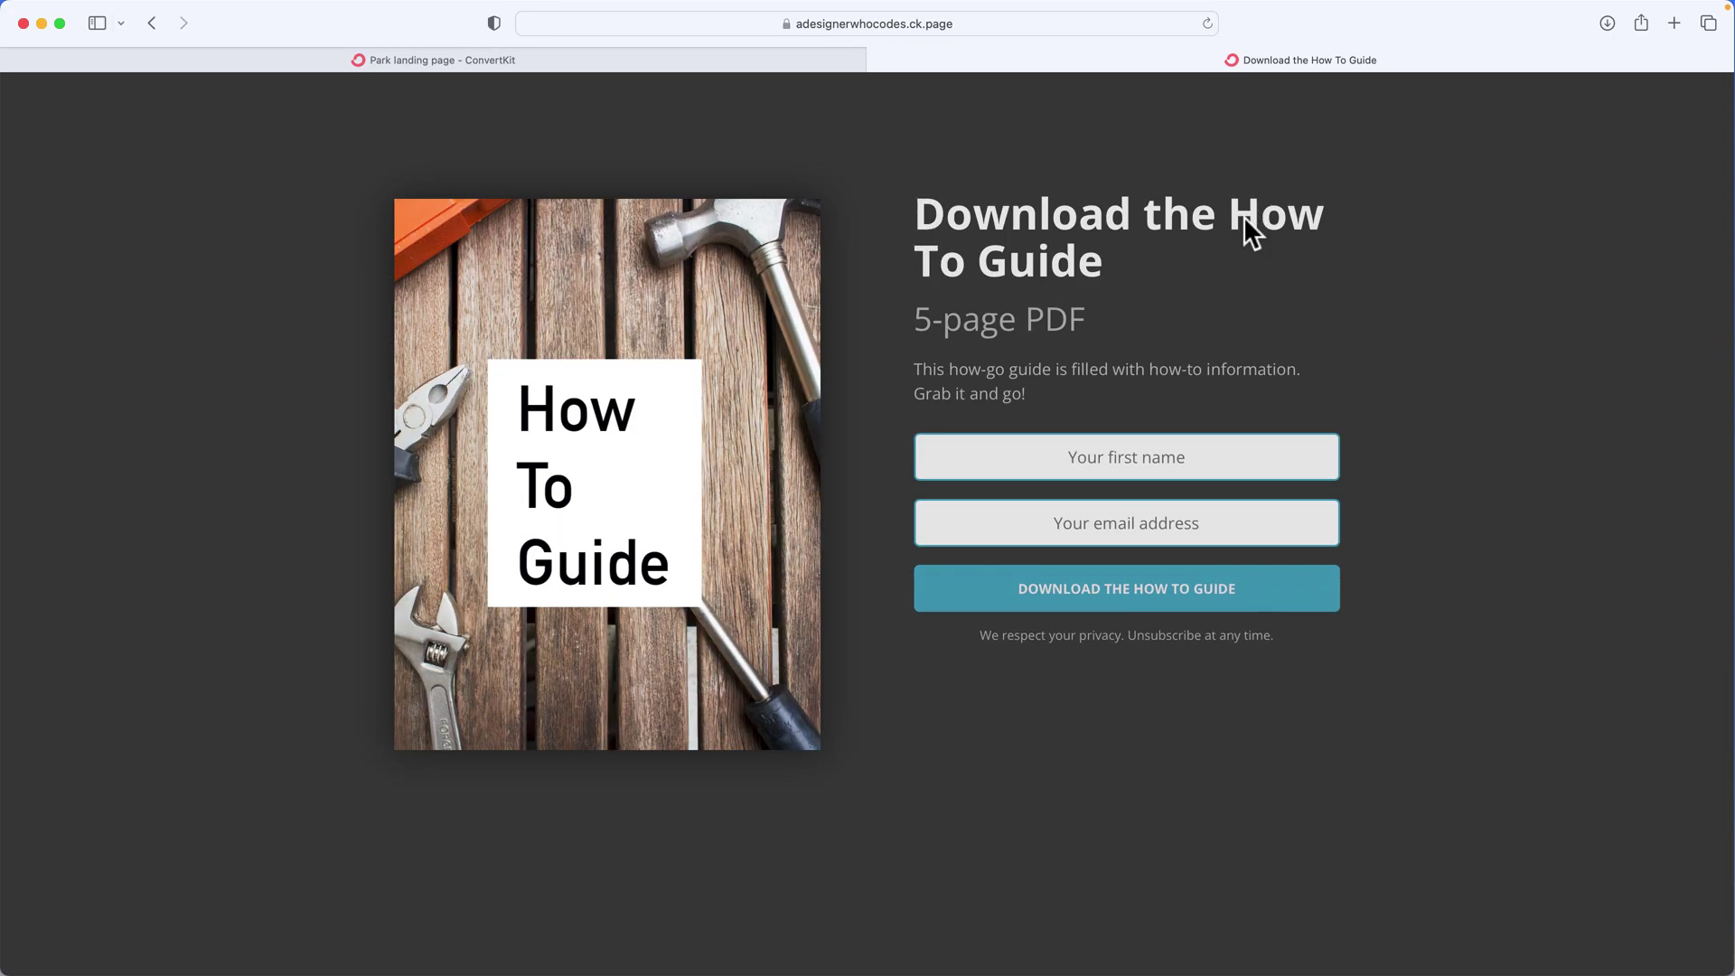
Submit the live signup form with a first name and e-mail address, then scroll down
left_click(1169, 456)
type("Hayd")
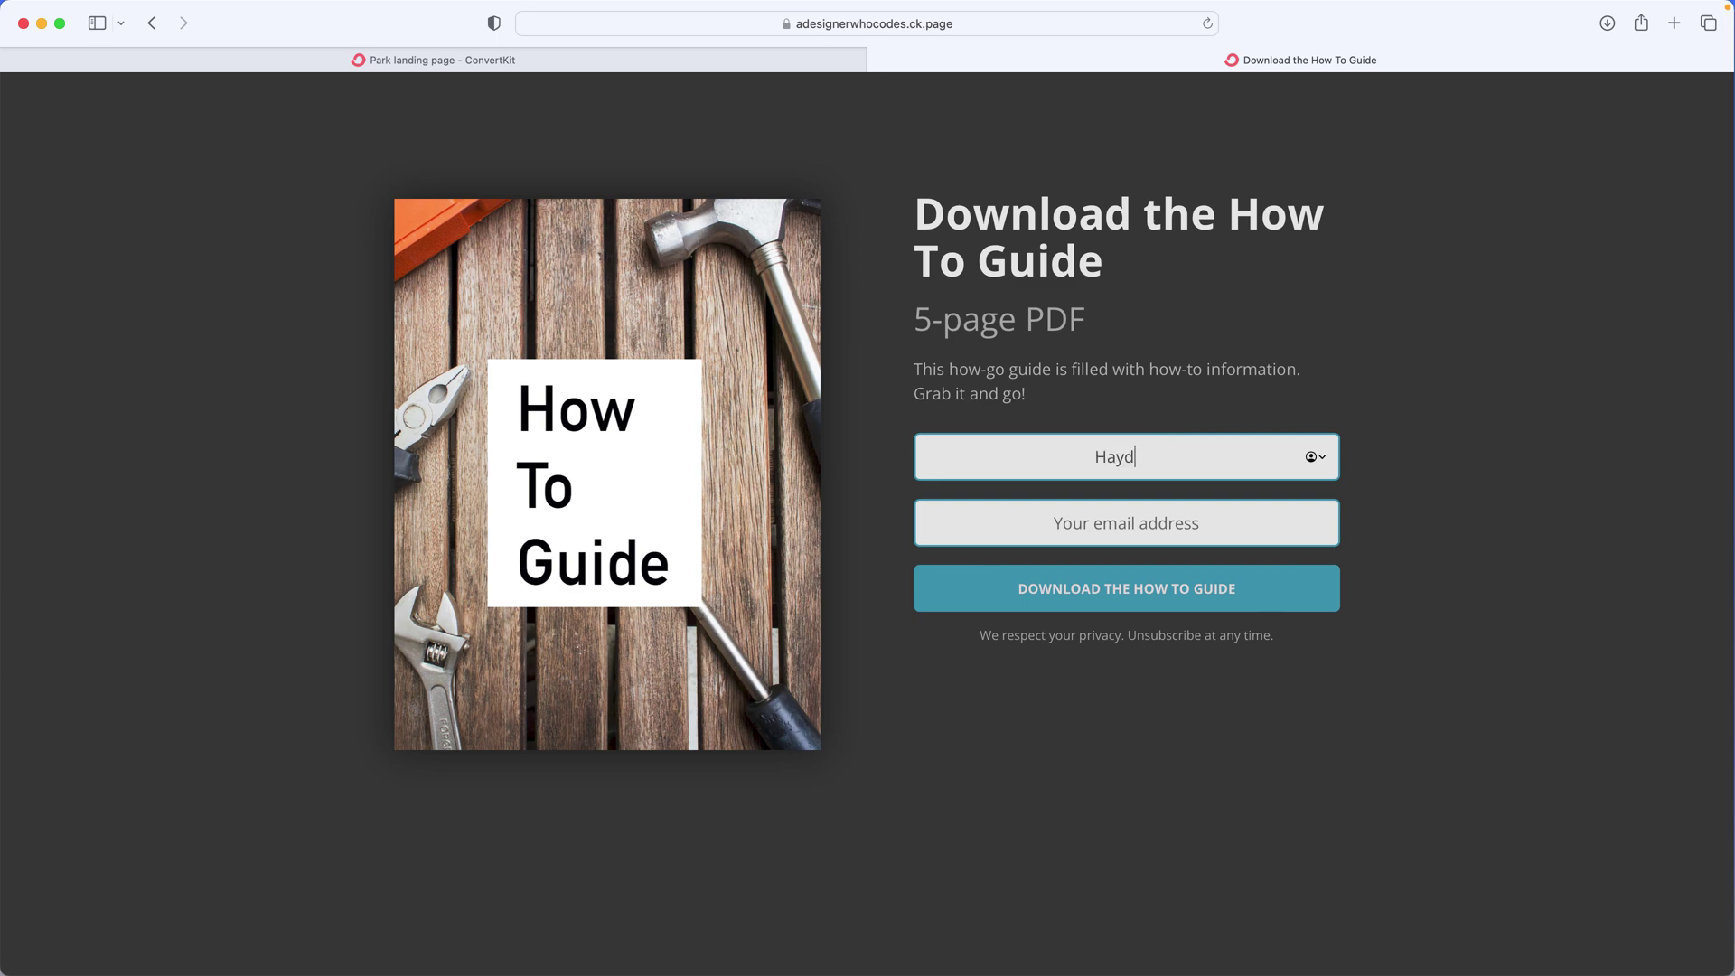
type("n")
key("Tab")
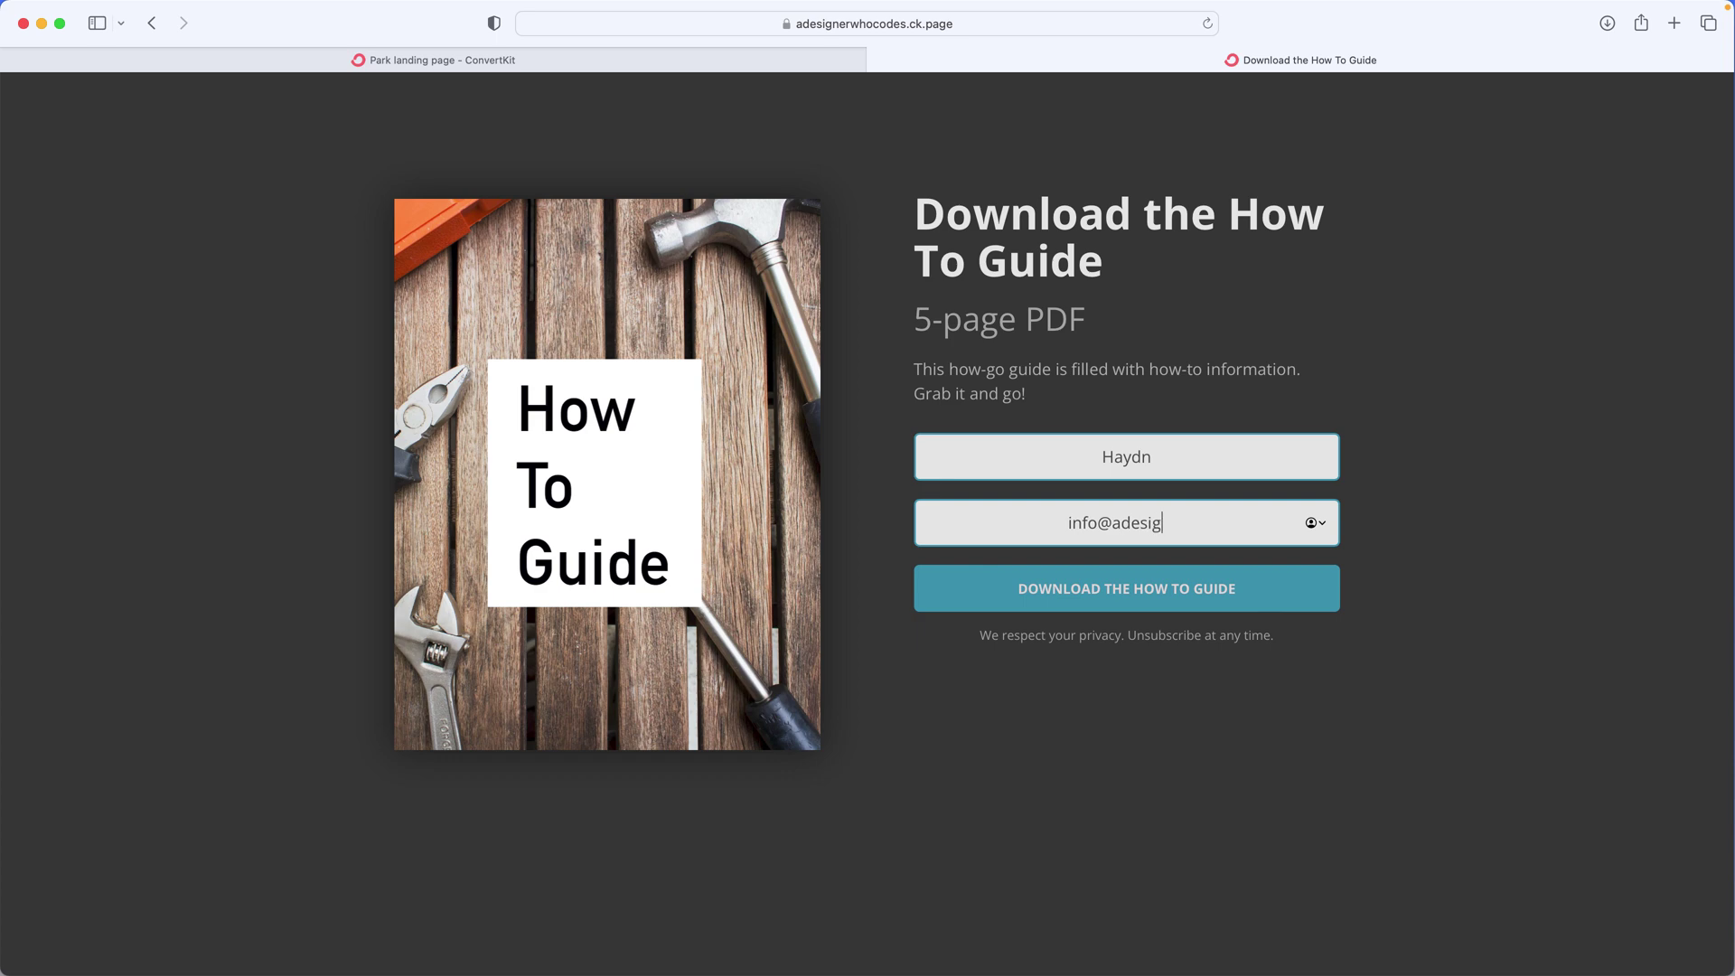
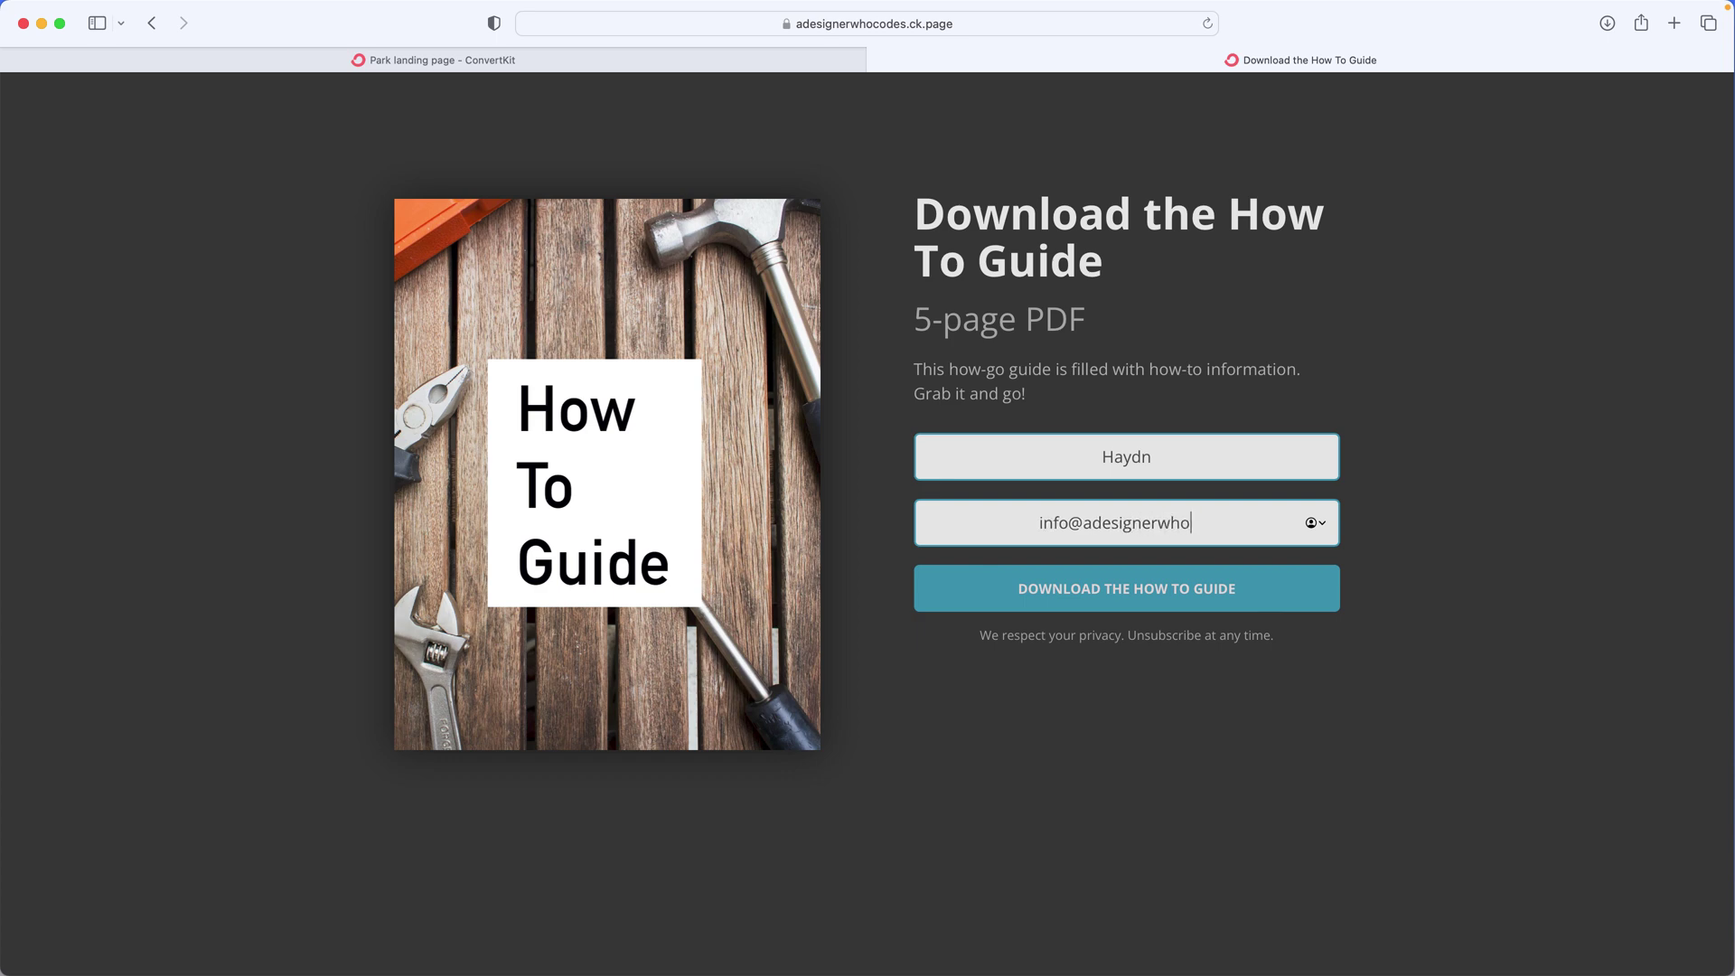
left_click(1269, 600)
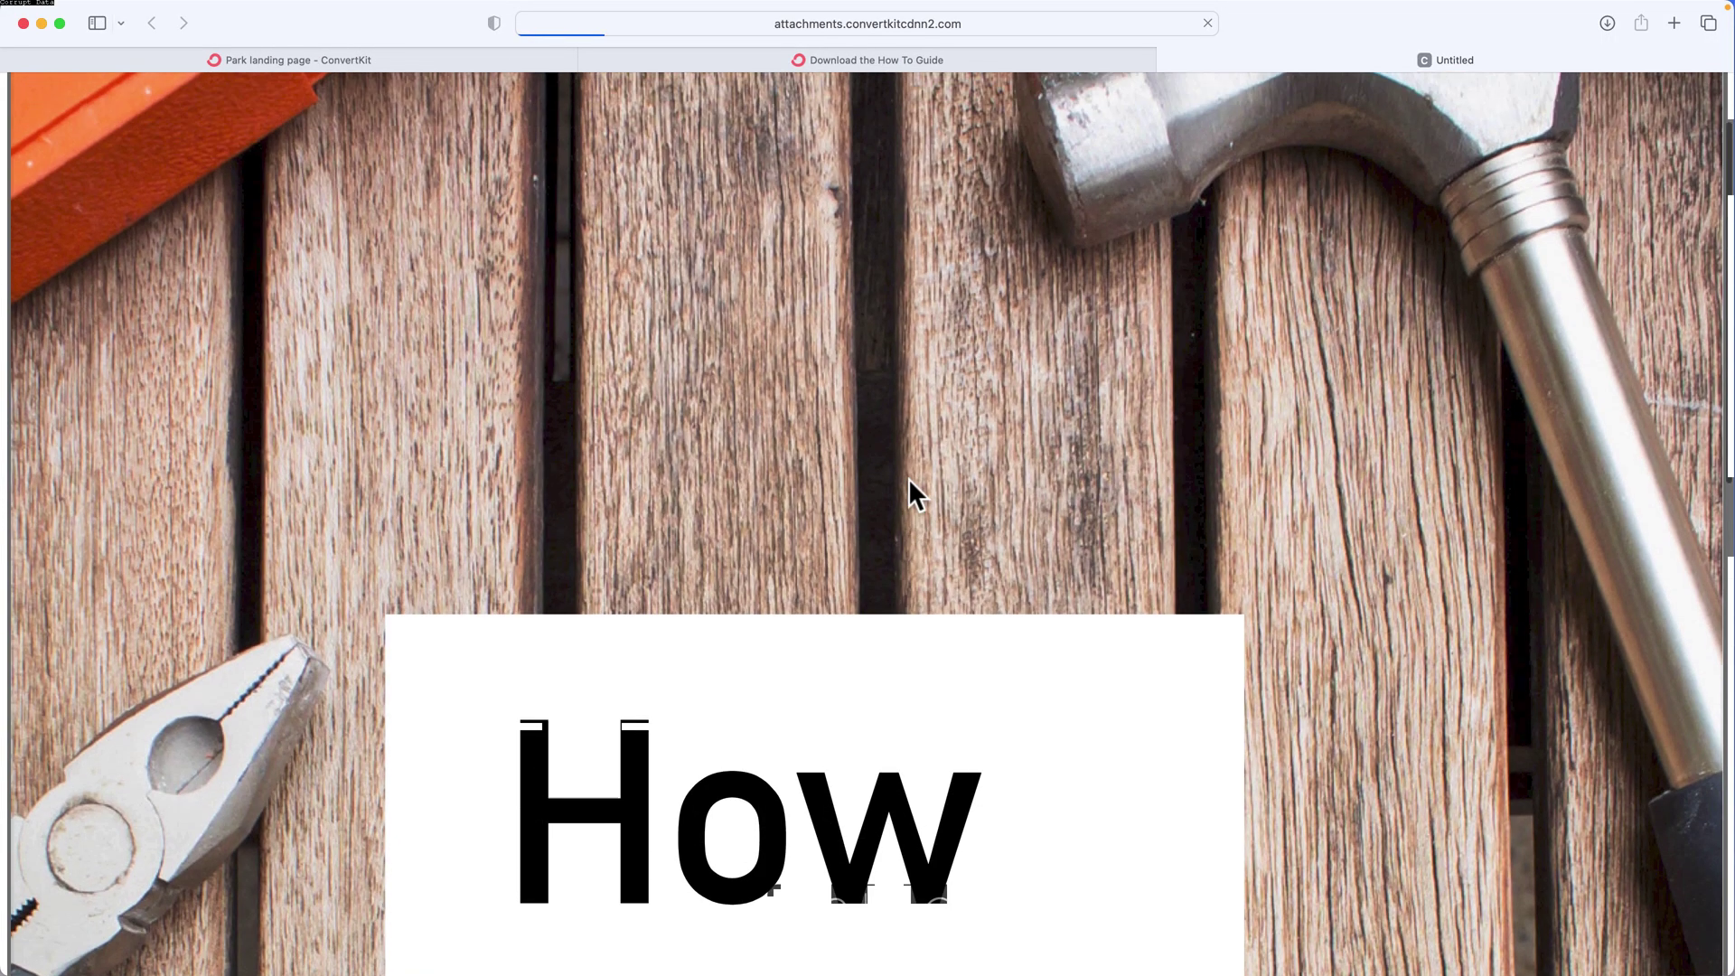
scroll(908, 479, "down", 15)
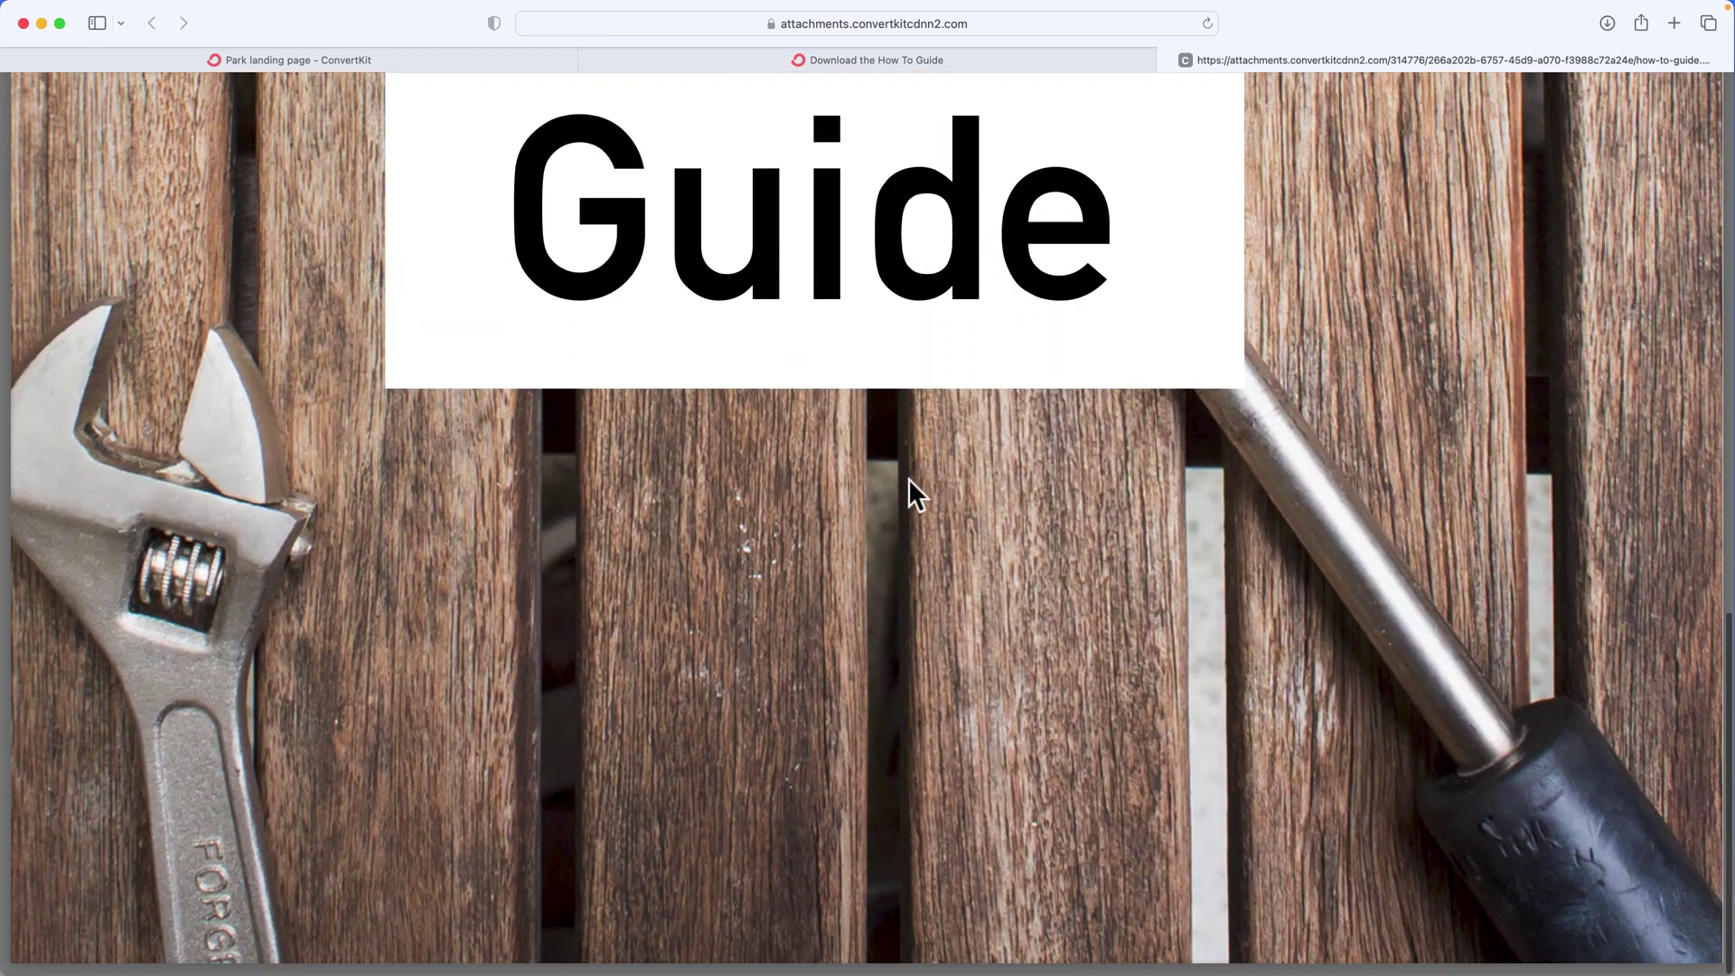